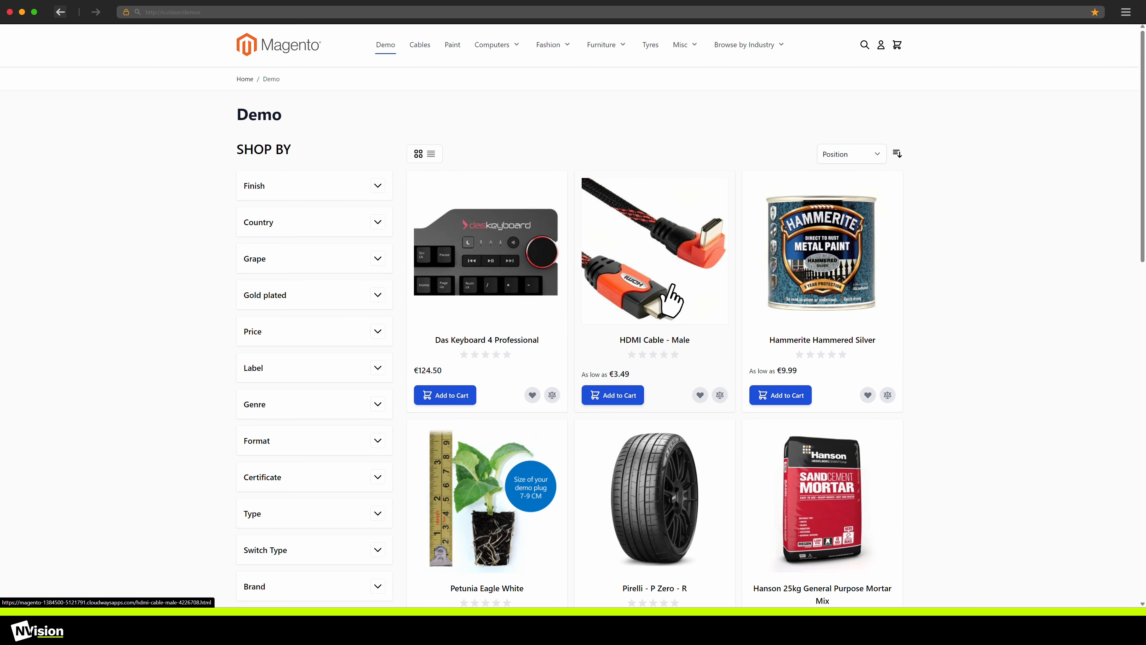
Step: Open the HDMI Cable - Male product and select the 1, 2 and 3 Meter lengths in turn to compare their prices
click(707, 290)
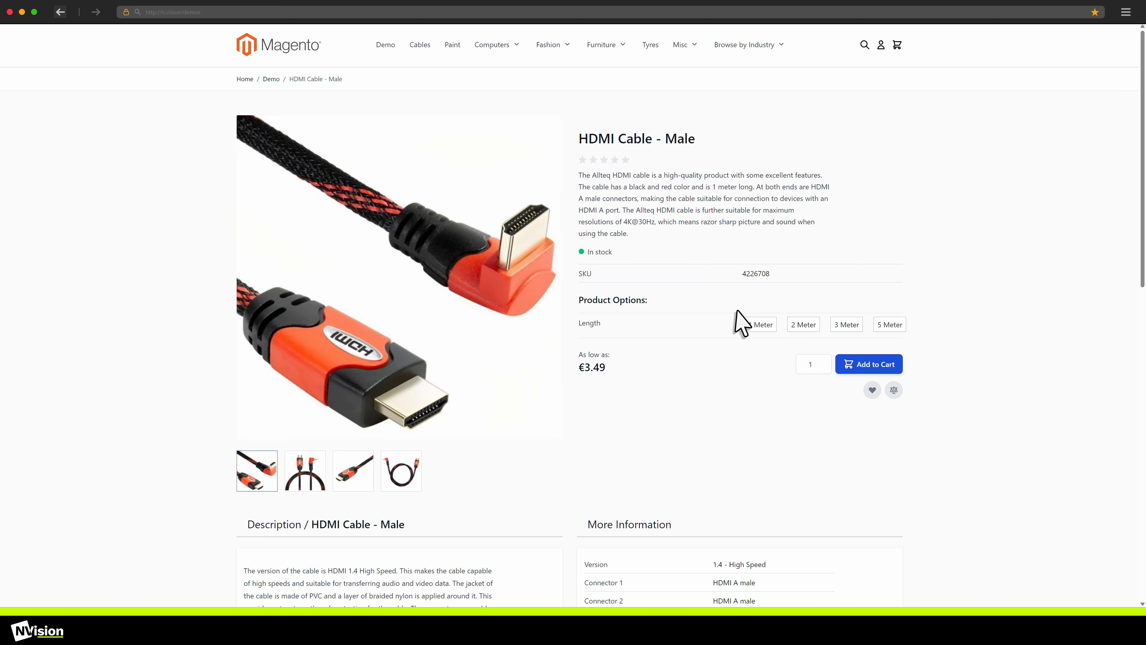
click(761, 325)
scroll(748, 379, down, 2)
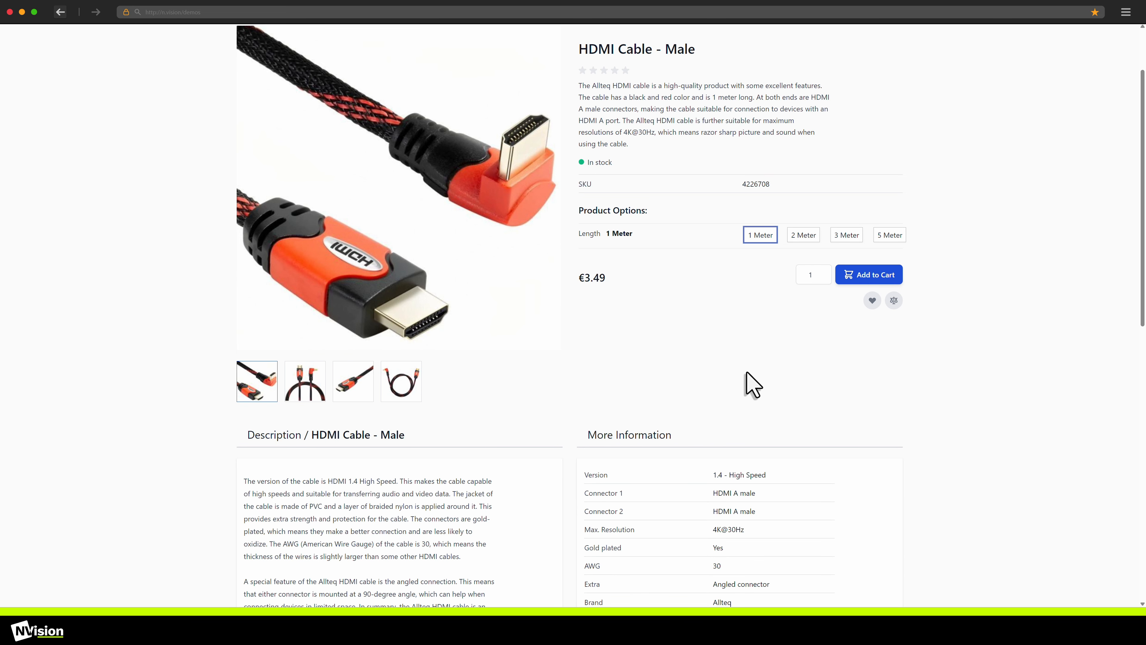
click(805, 236)
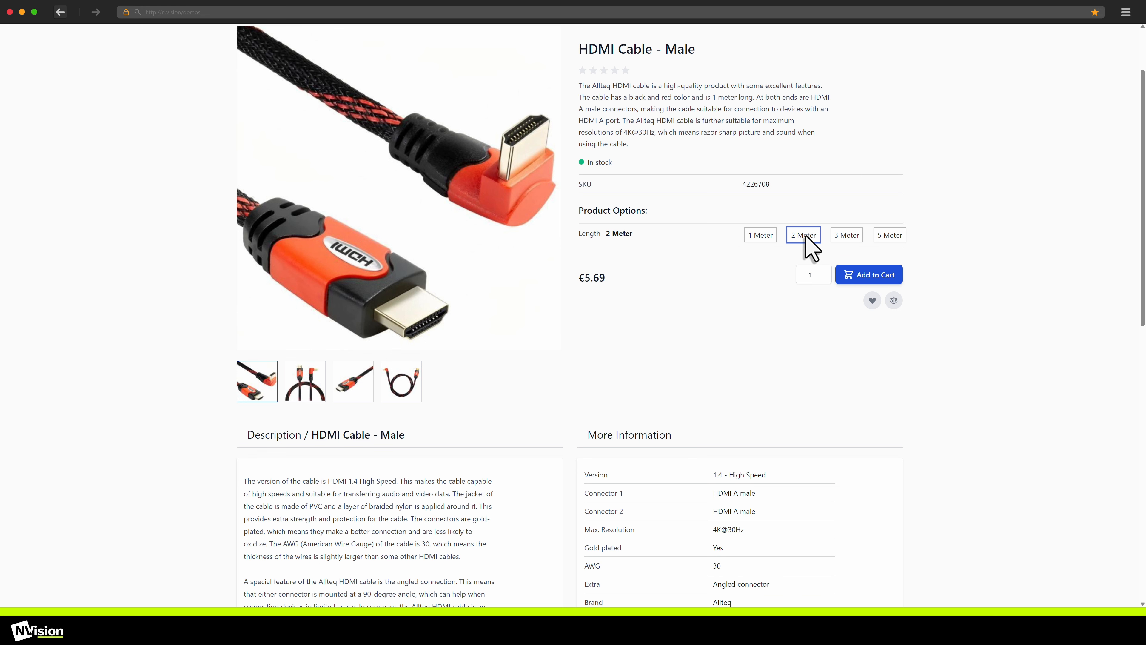
click(845, 236)
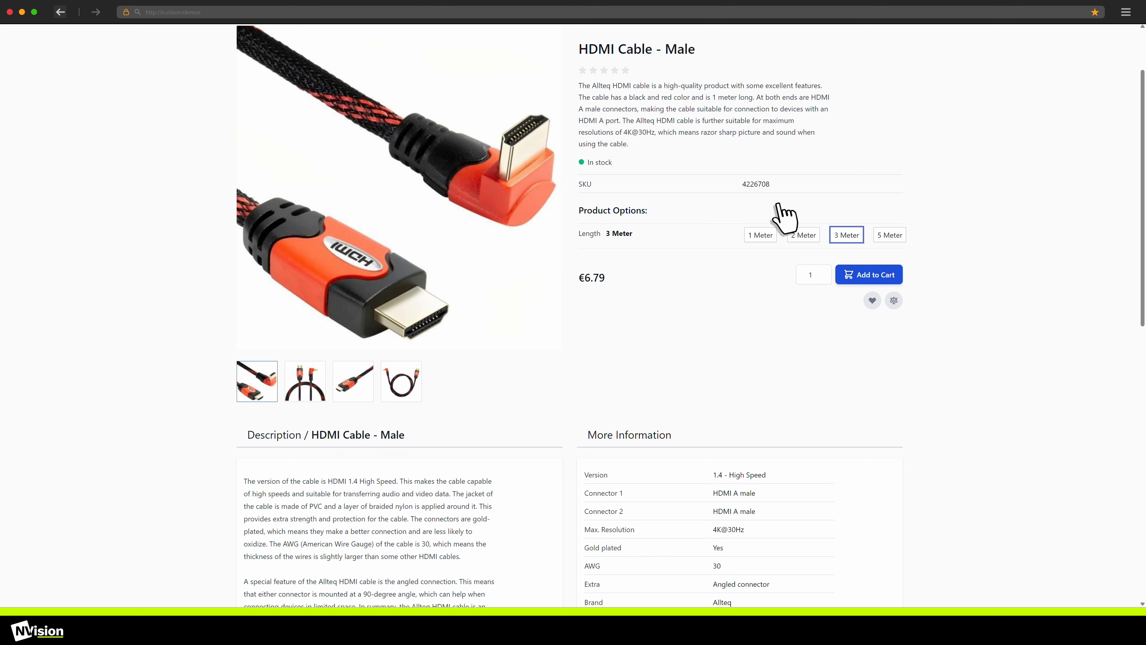
Step: Return to the Demo category and open Hammerite Hammered Silver to view its size options
scroll(783, 215, up, 2)
click(393, 45)
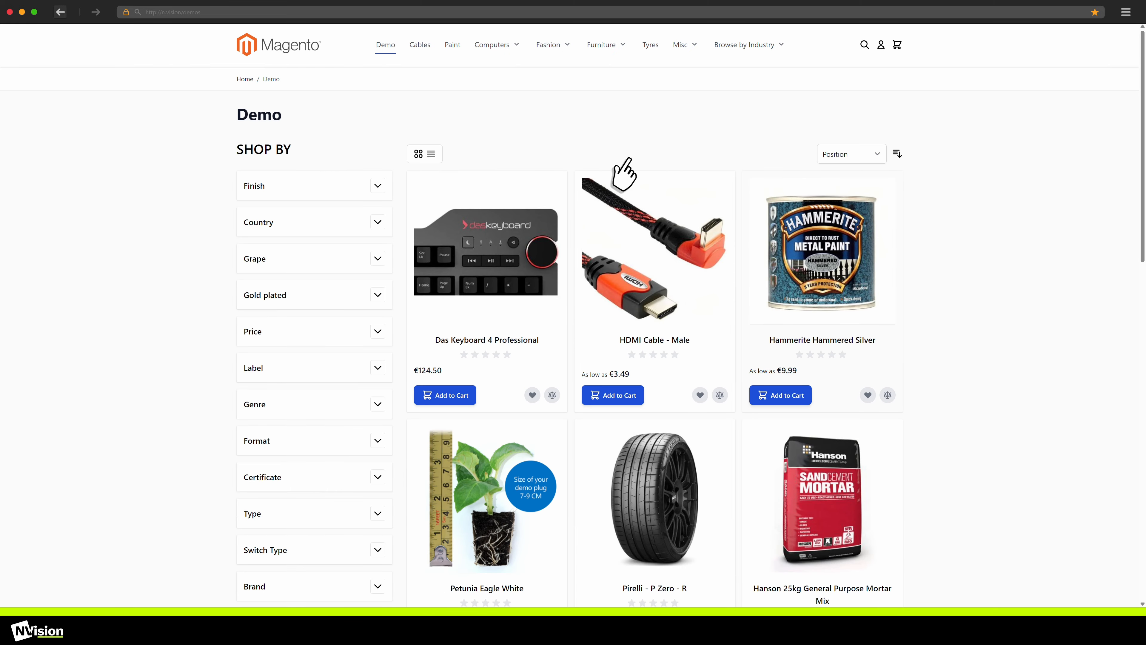
click(827, 262)
click(796, 298)
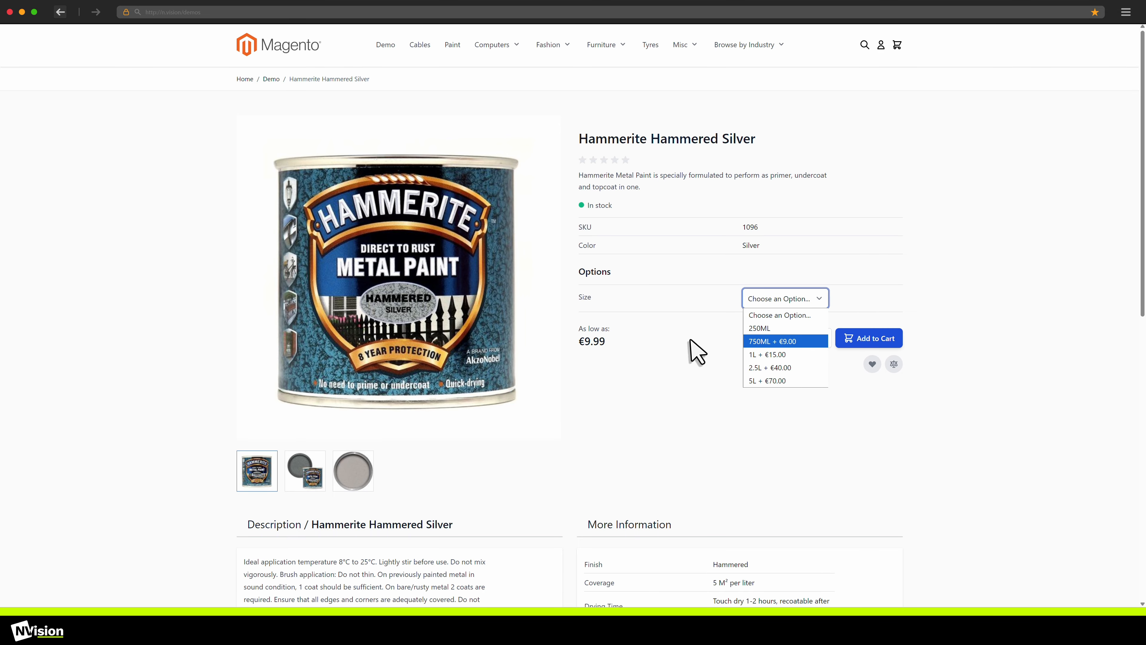
click(692, 351)
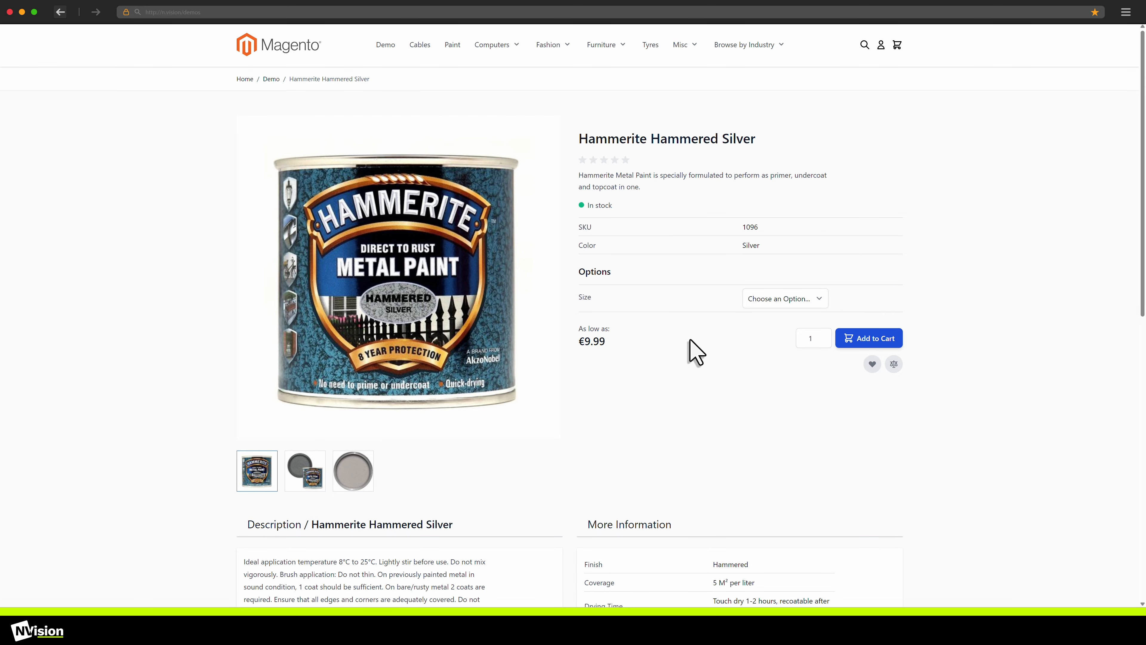
Step: Go back to the Demo category and open Pirelli - P Zero - R to view its grouped product items
key(alt+Left)
scroll(688, 352, down, 3)
click(686, 352)
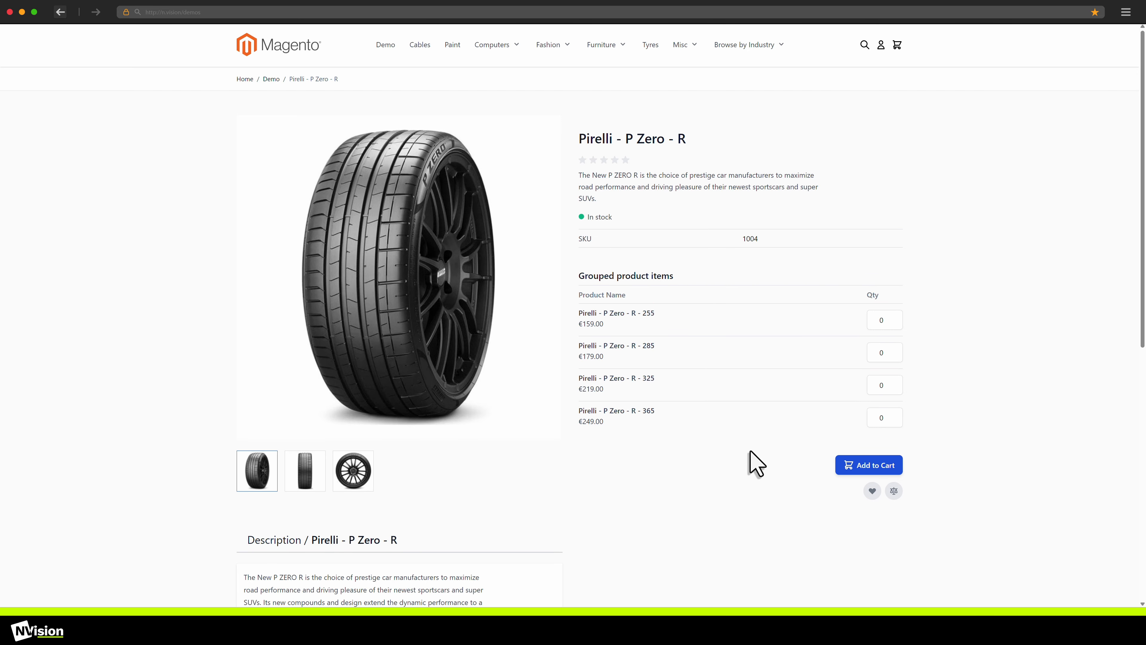
Step: Go back to the Demo category, open Petunia Eagle White and look through its batch options without choosing one
key(alt+Left)
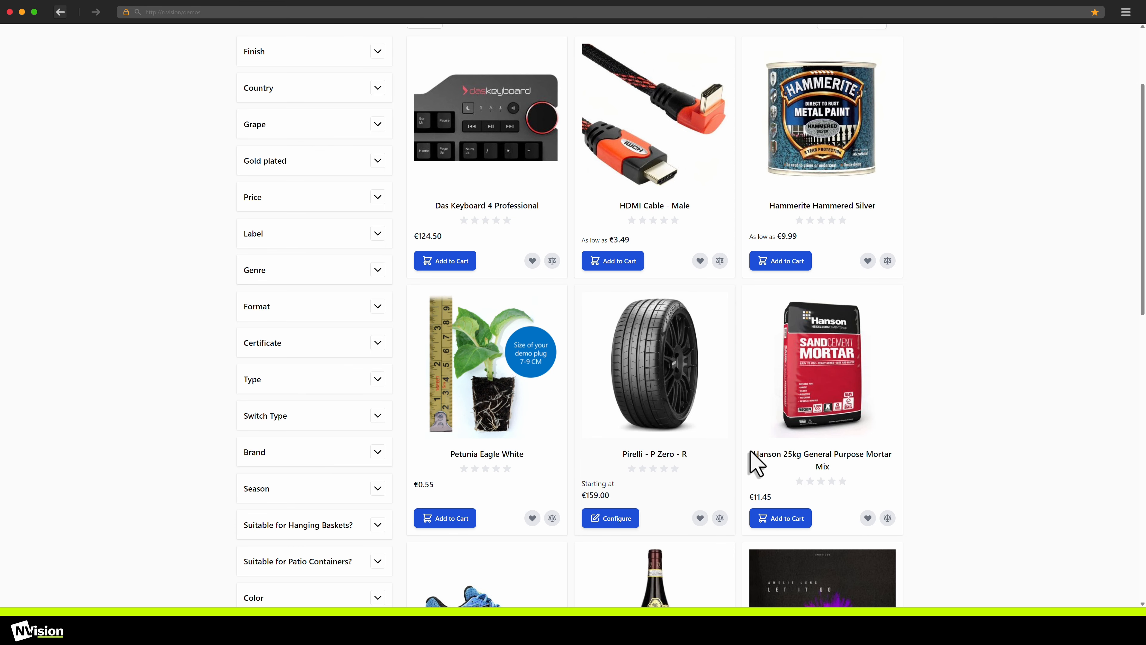
click(513, 392)
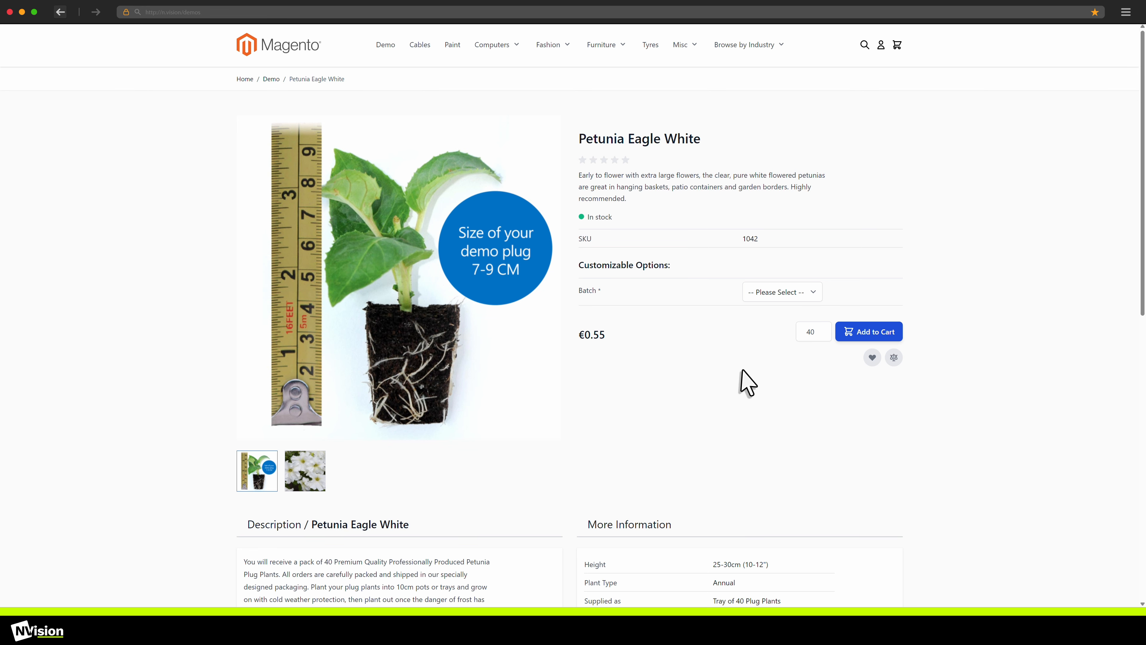
click(797, 294)
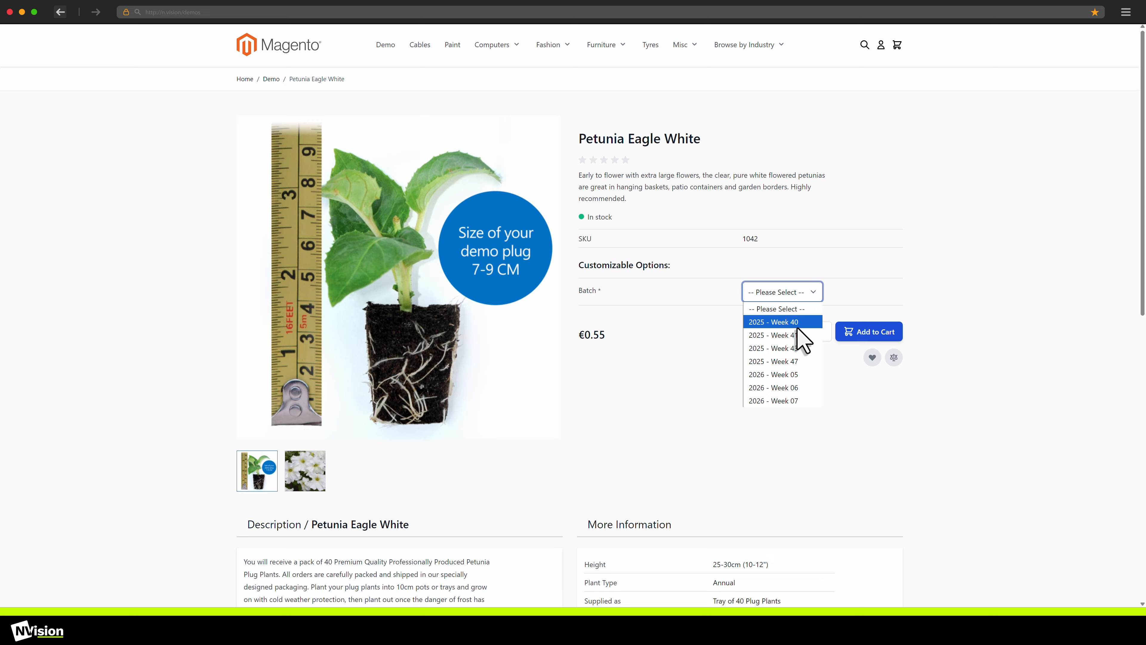
key(Down)
key(Down)
key(Down)
key(Down)
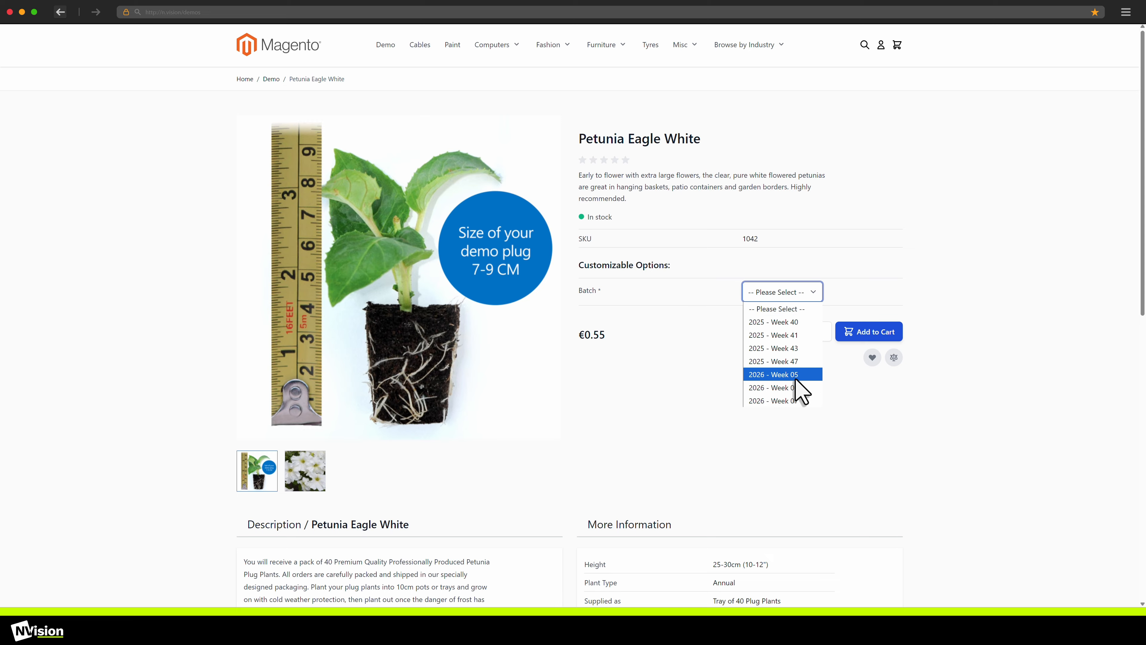
click(695, 369)
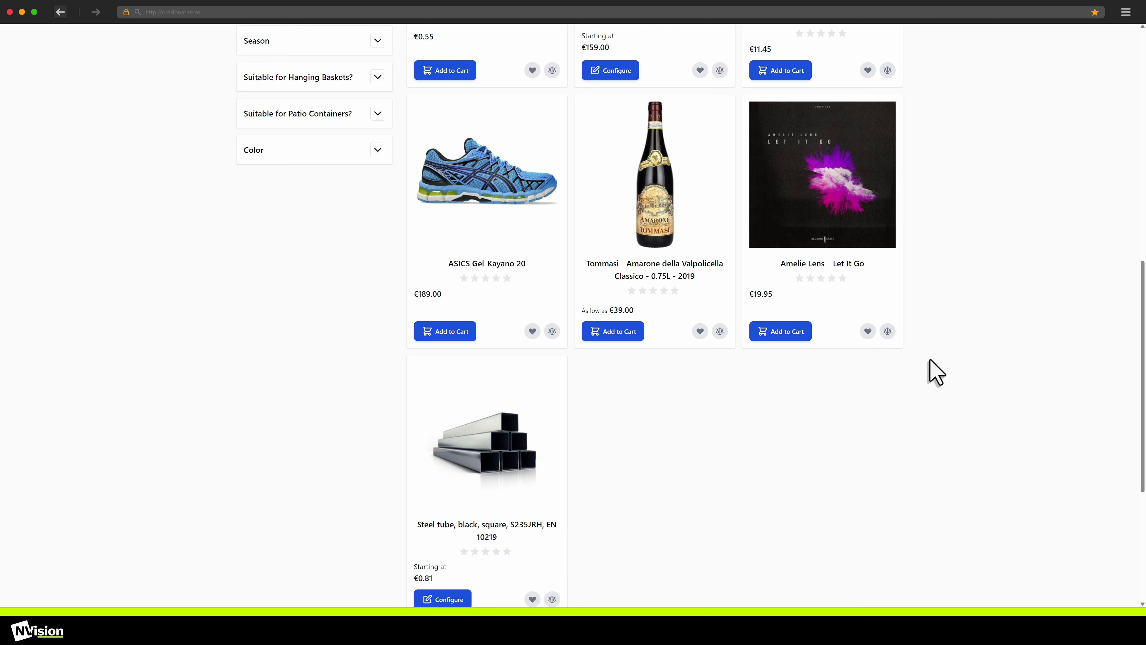
Step: Open the Das Keyboard 4 Professional product from the Demo category and browse its gallery through to the video thumbnail
scroll(934, 373, up, 10)
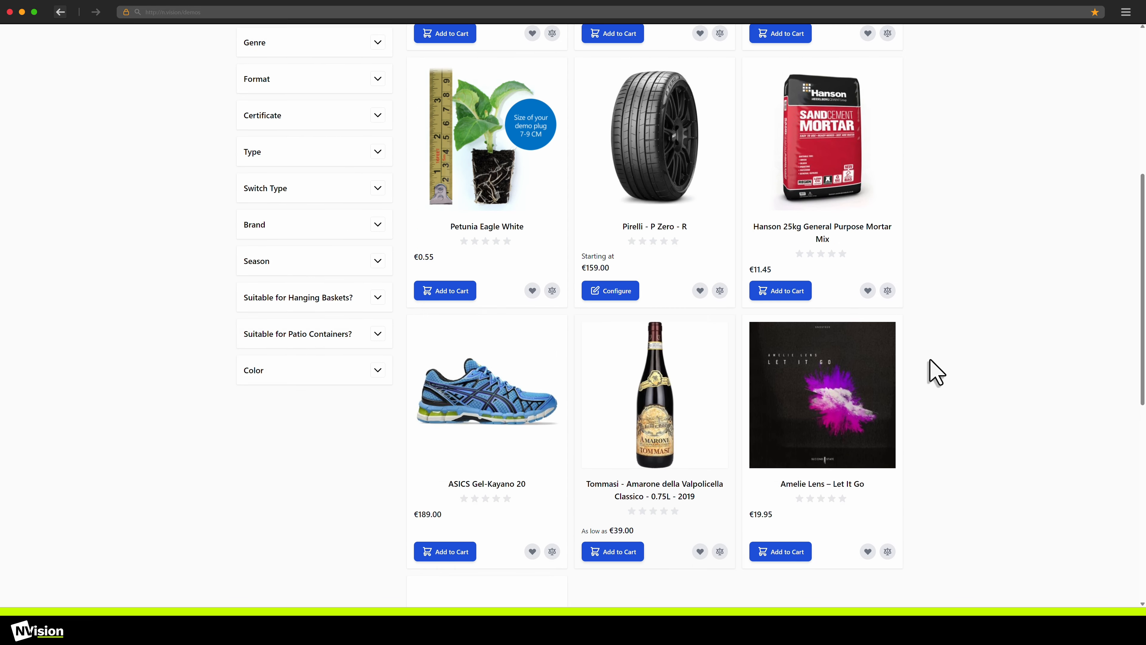
click(500, 275)
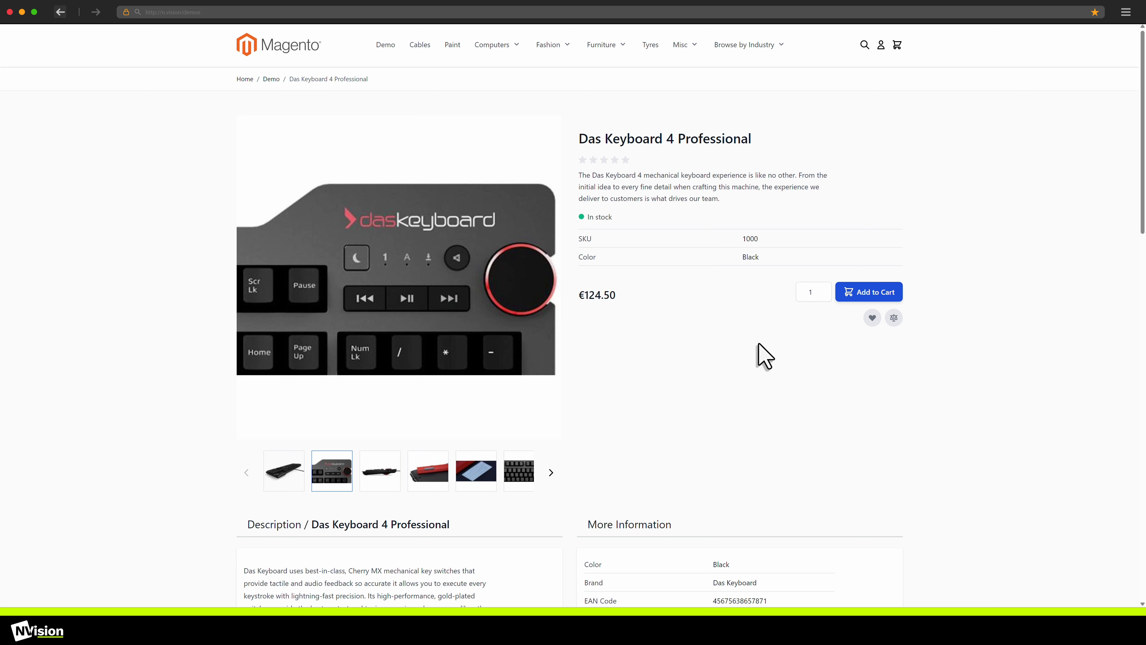
scroll(708, 336, down, 1)
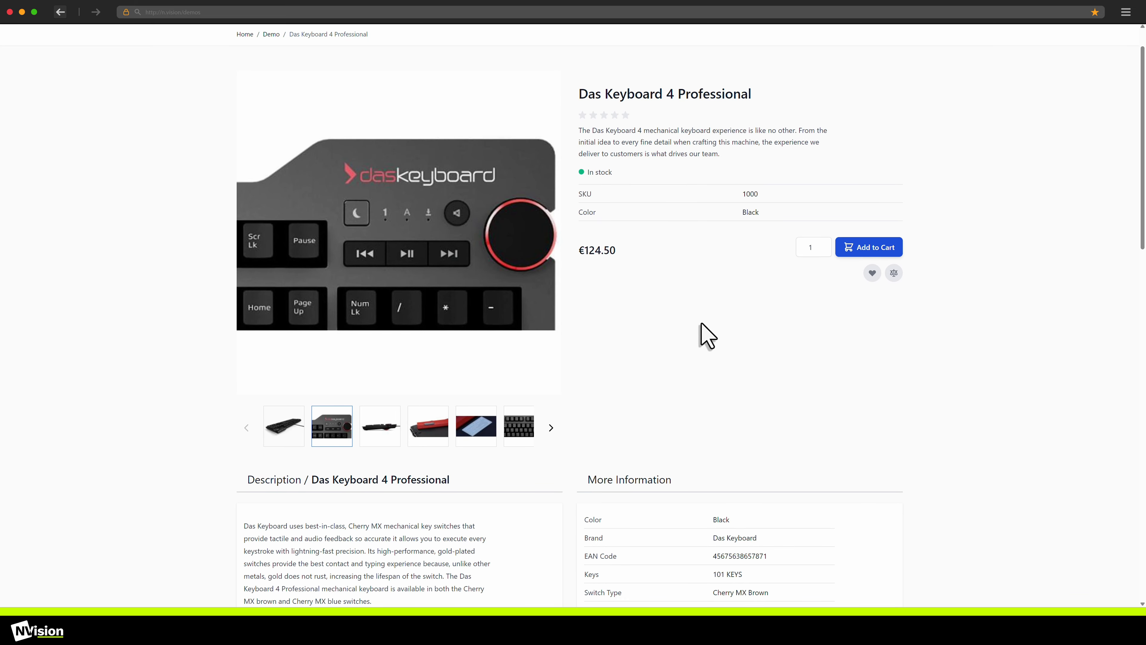
scroll(704, 332, down, 3)
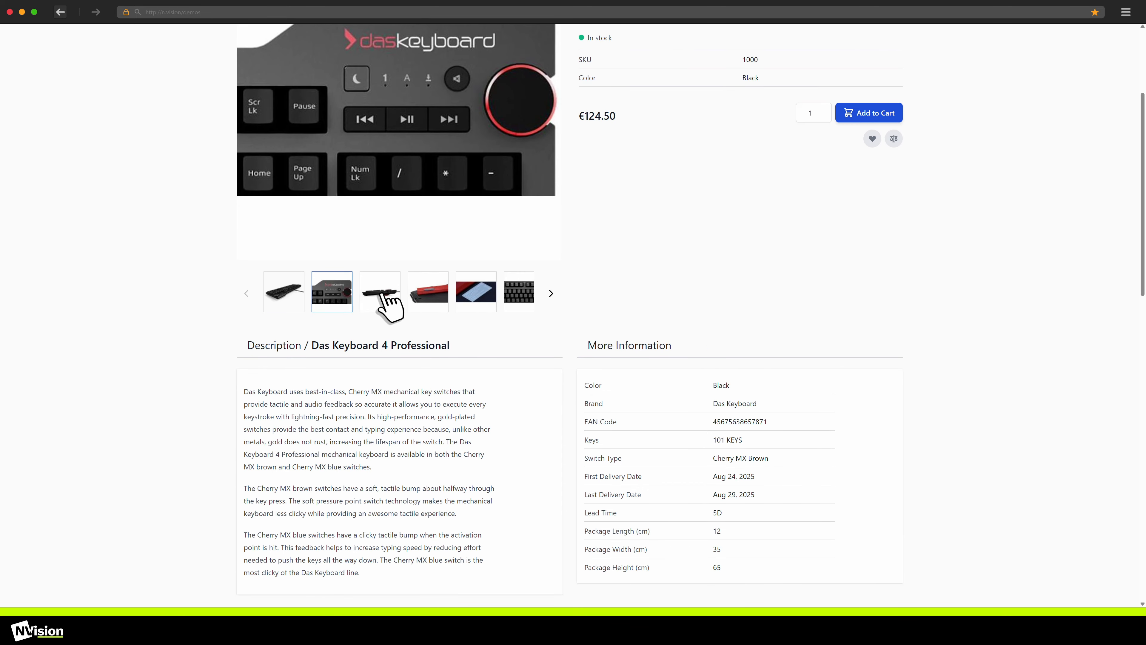
click(383, 294)
click(431, 295)
scroll(489, 338, up, 2)
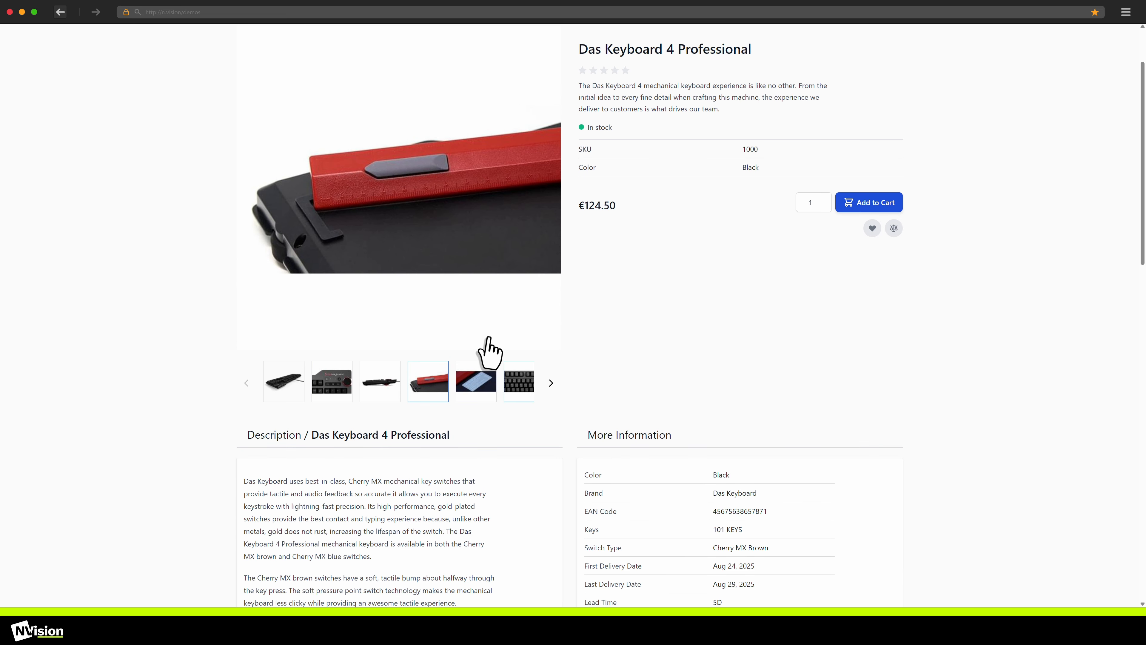
click(551, 384)
click(552, 384)
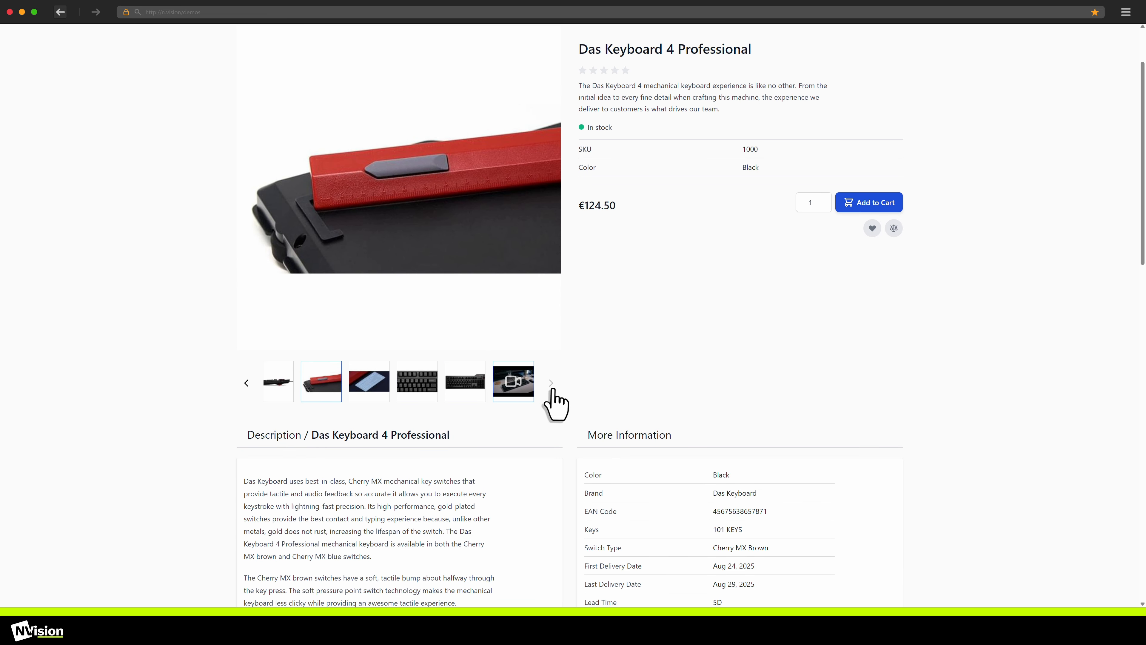
Step: Review the keyboard page's description, additional information, product attachments and related products
scroll(625, 440, down, 2)
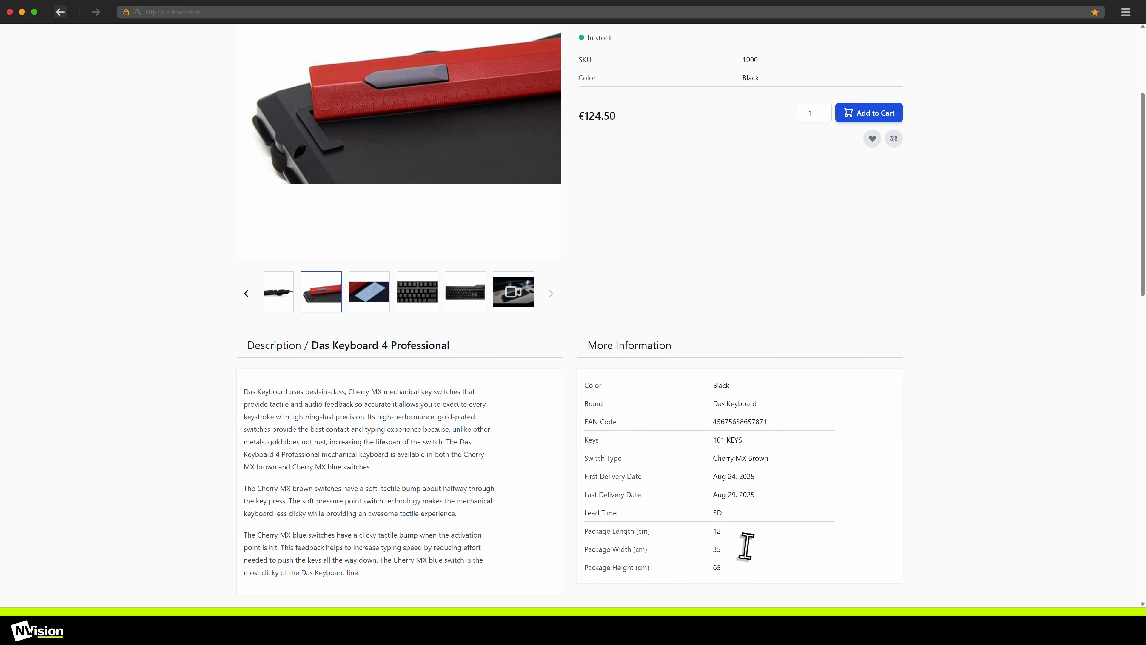
scroll(750, 551, down, 4)
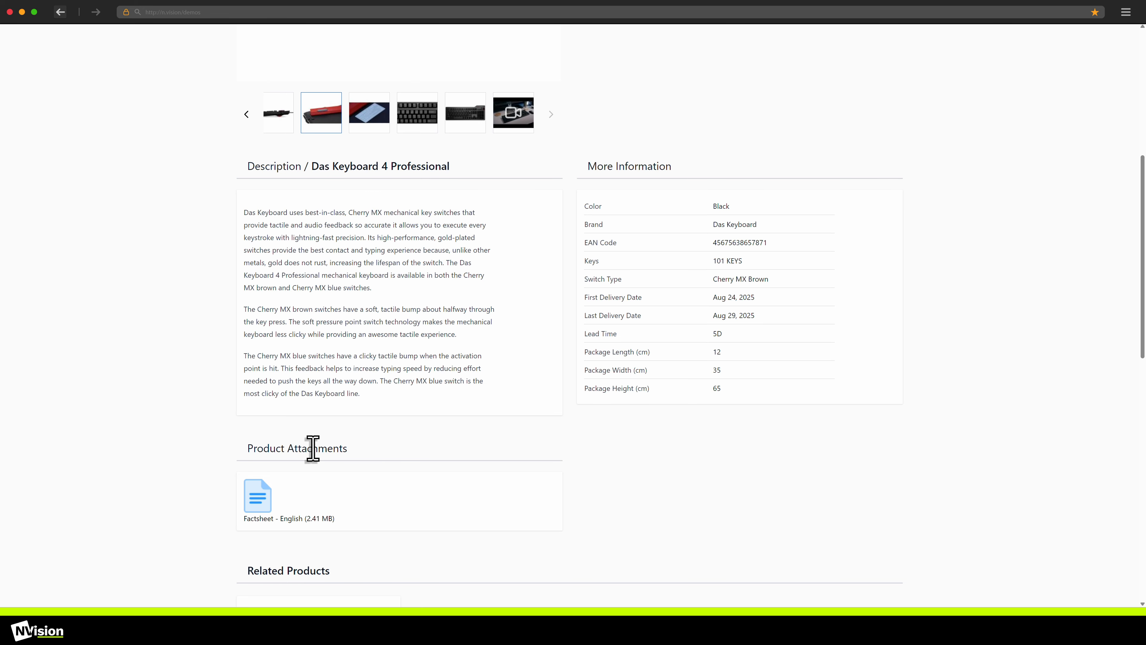
scroll(469, 520, down, 3)
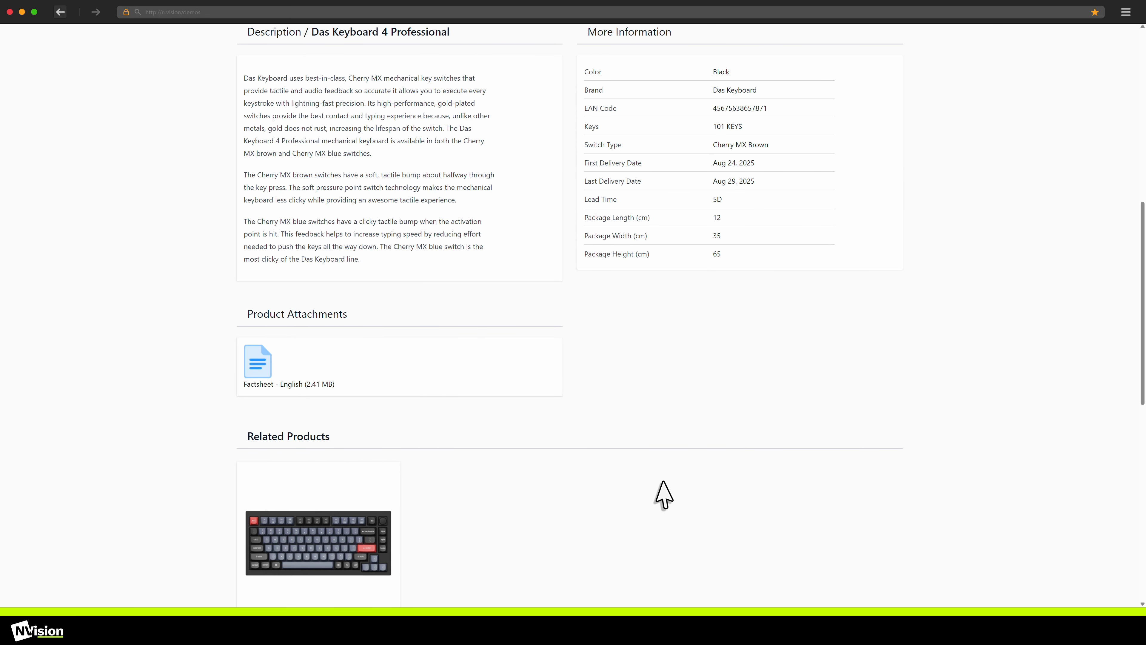
scroll(673, 480, up, 2)
scroll(673, 480, up, 8)
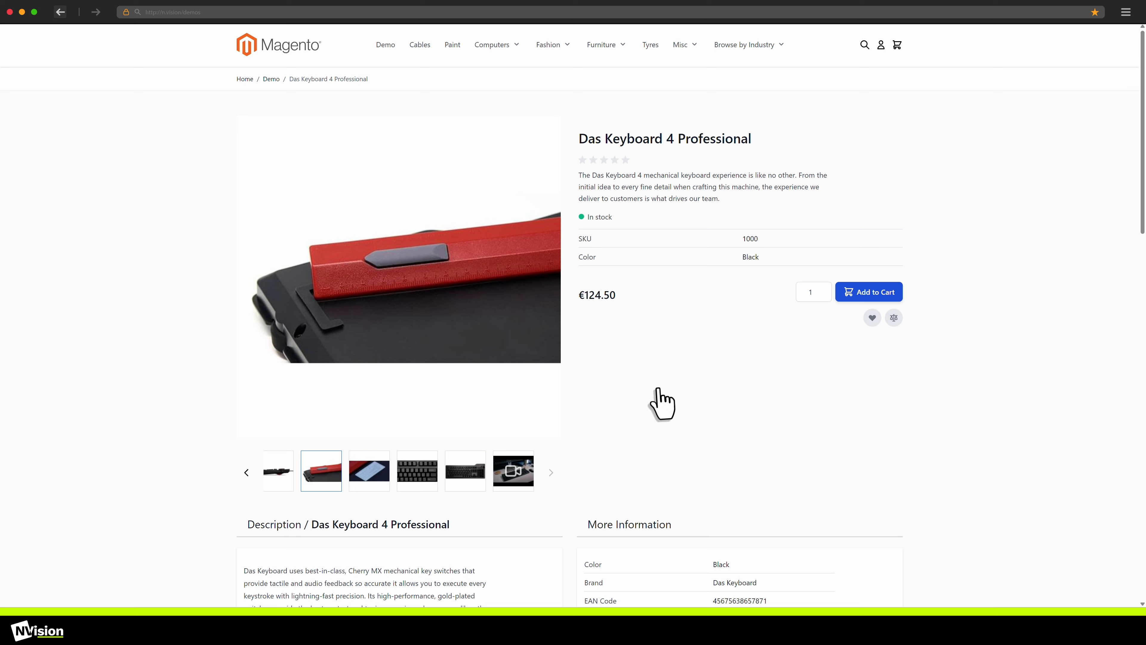
Step: Switch to Dynamics 365 Business Central and open the list of attributes
click(498, 41)
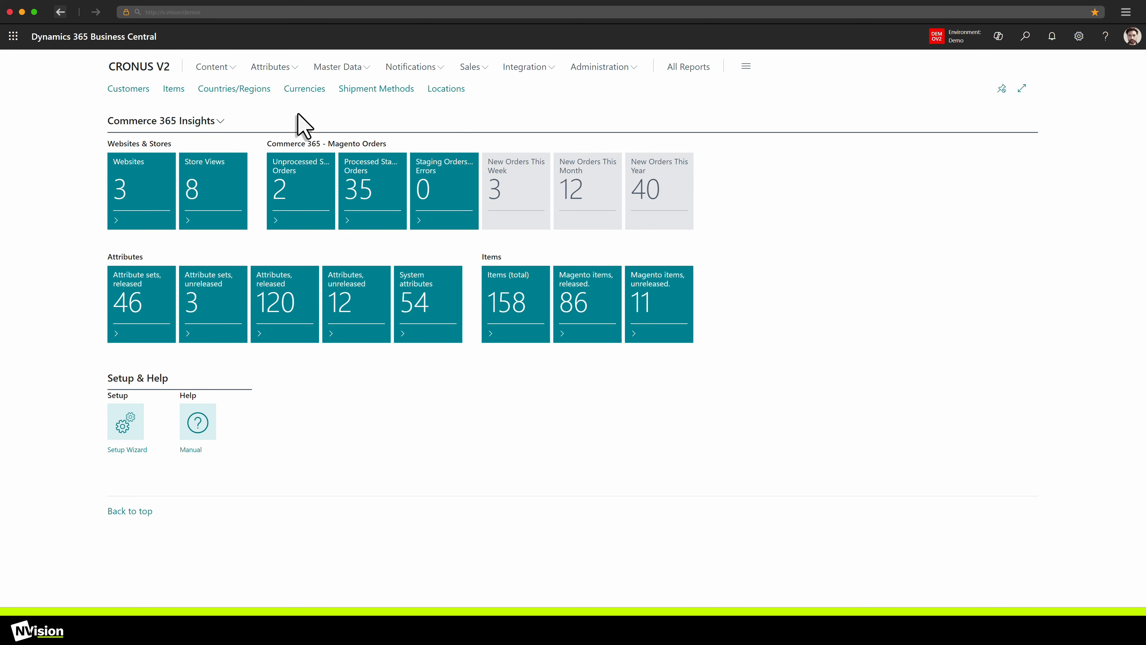
click(270, 68)
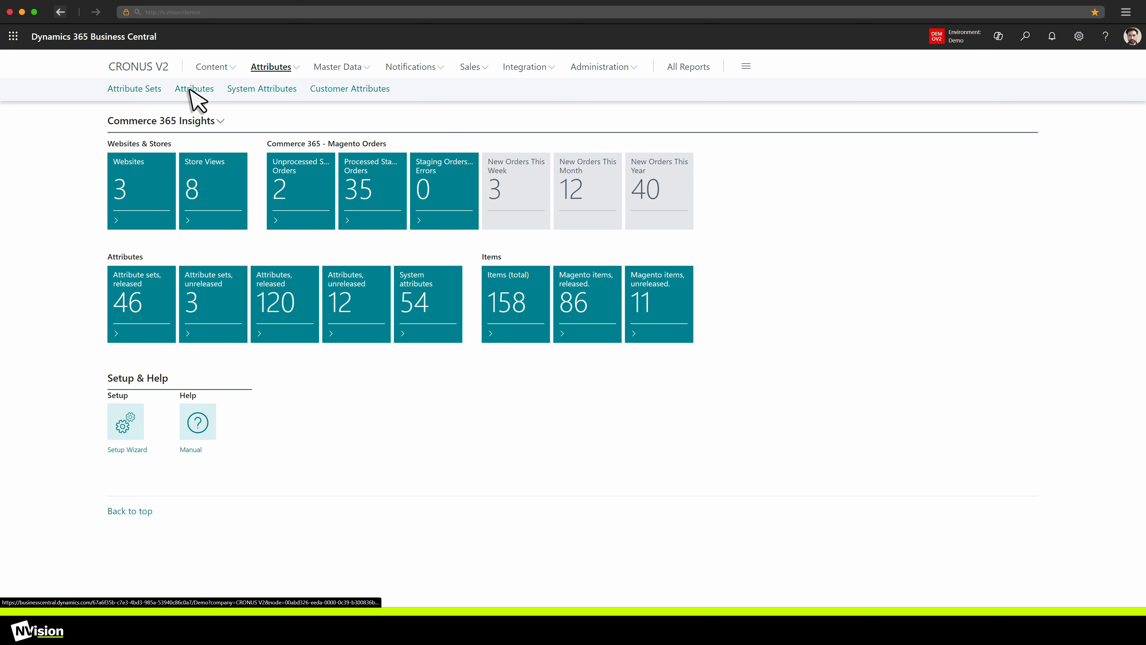
click(189, 93)
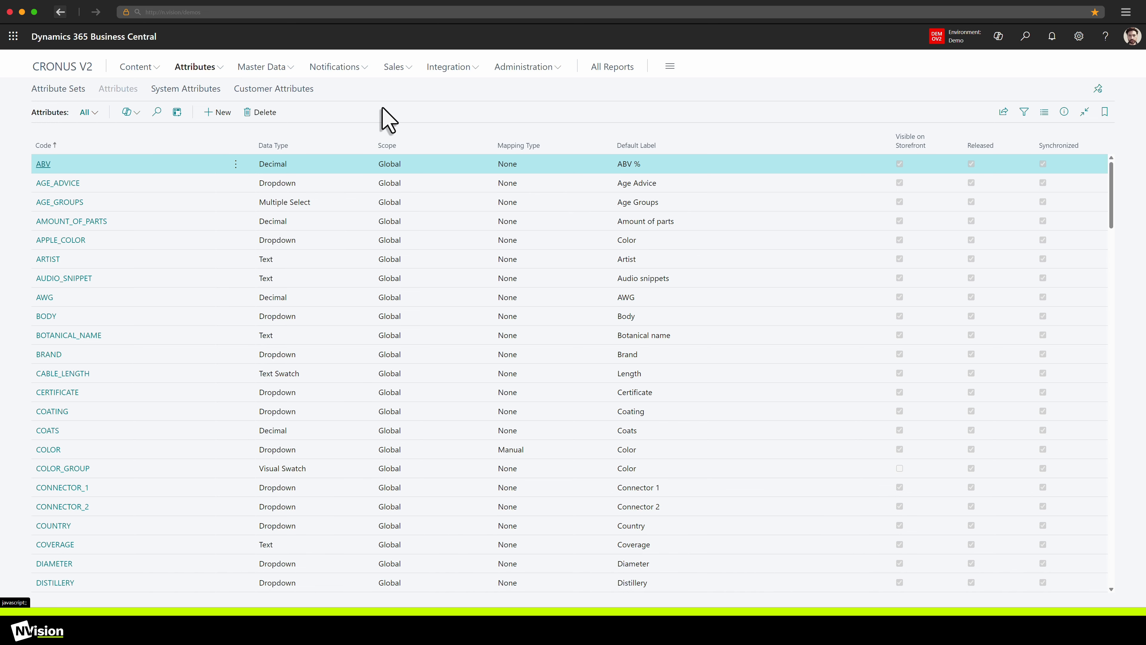
scroll(223, 264, down, 1)
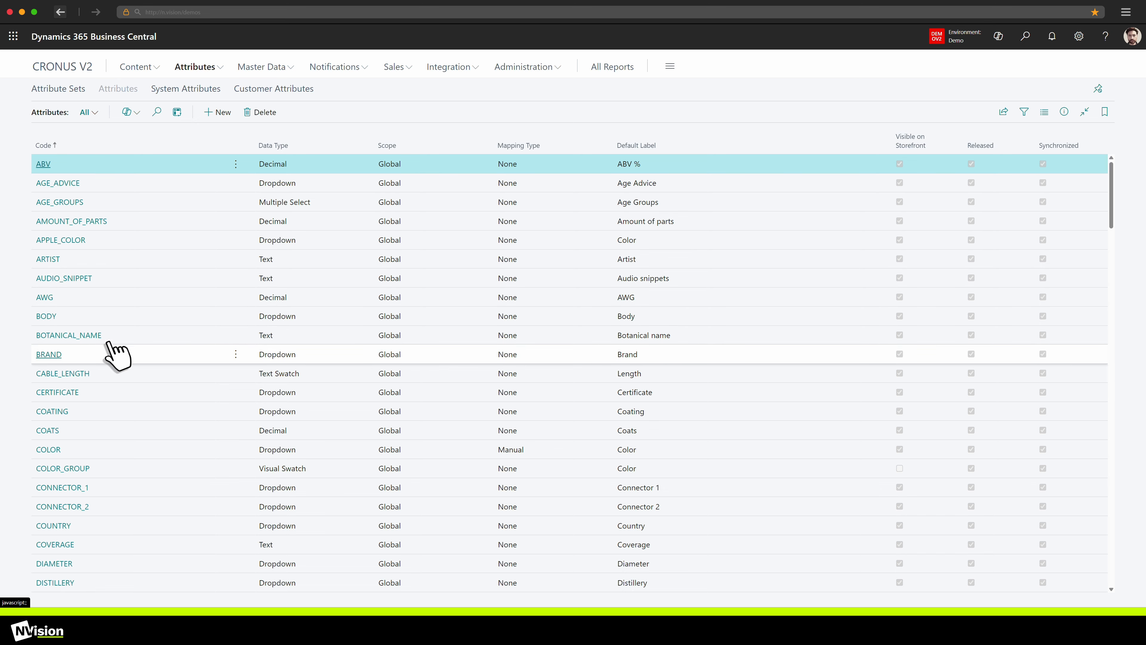
Step: Open the BRAND attribute and examine its options and storefront properties, including the Use in Search help text
click(50, 354)
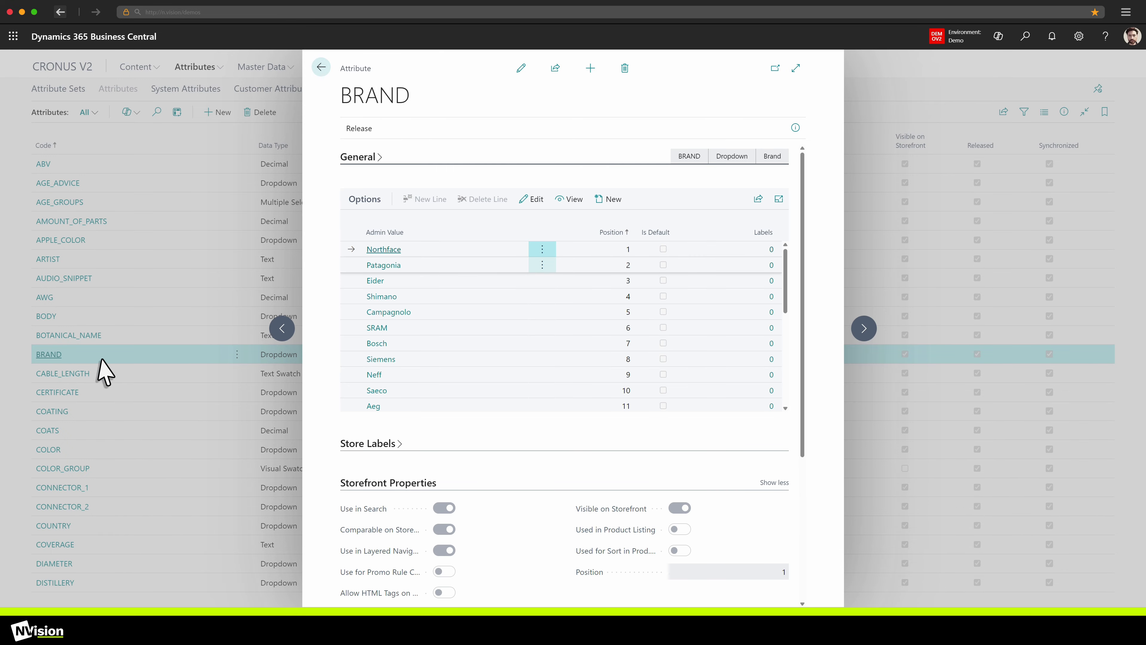
scroll(442, 398, down, 1)
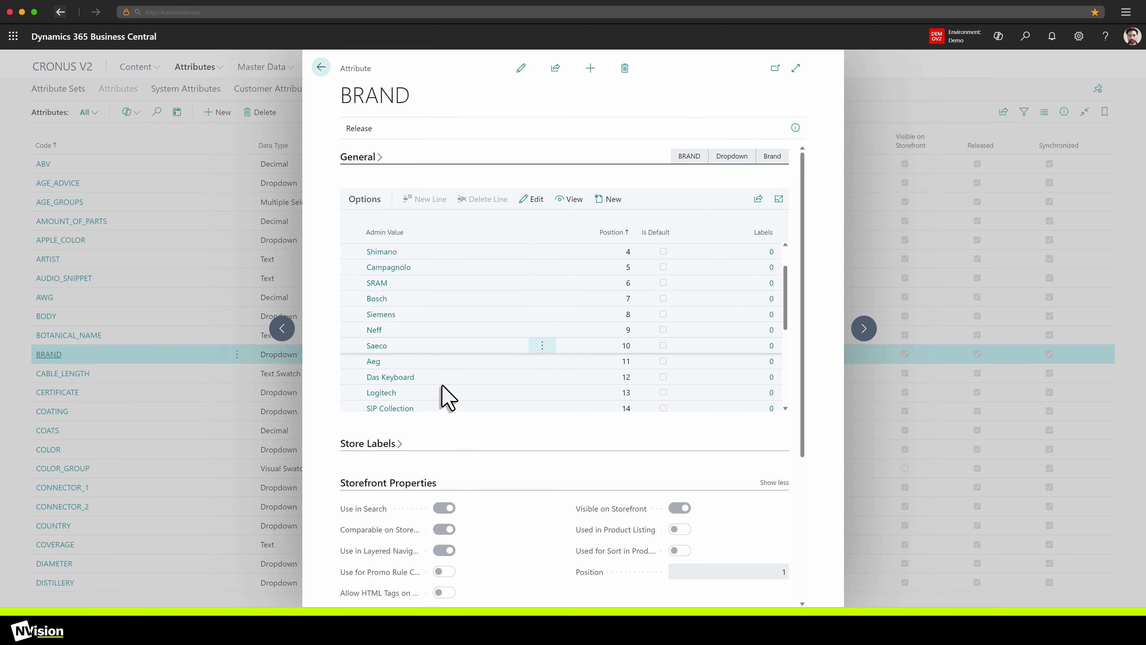
scroll(480, 468, down, 1)
scroll(480, 469, down, 1)
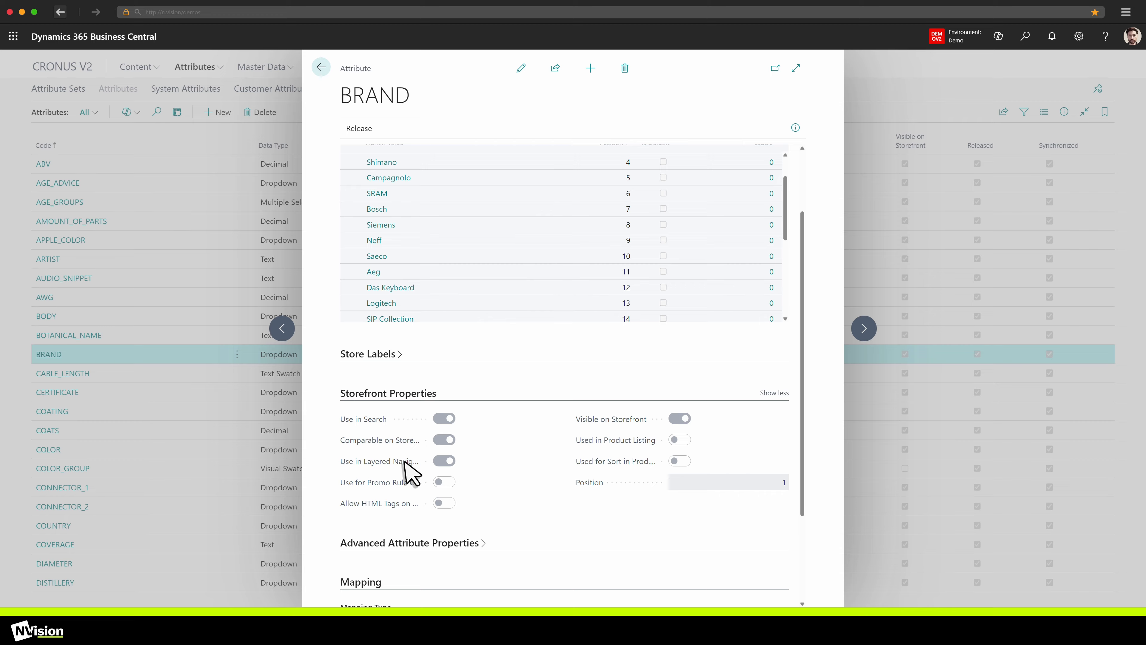
mouse_move(399, 472)
mouse_move(374, 432)
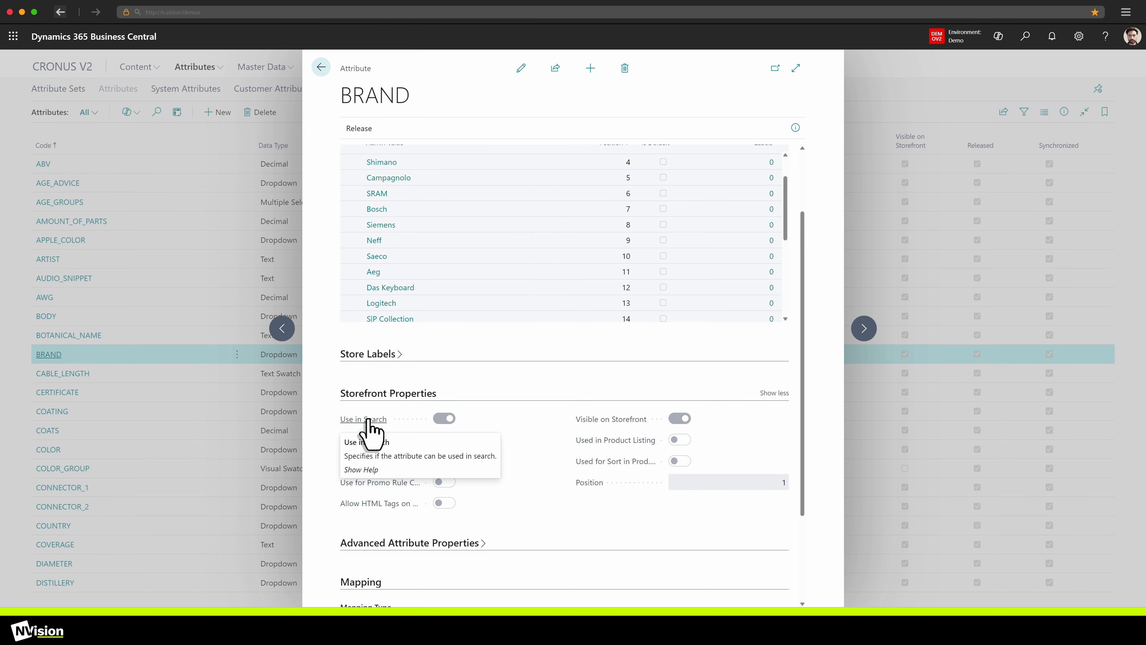
Step: Expand the BRAND attribute's general details to review them, and return to the attribute list
scroll(558, 504, up, 3)
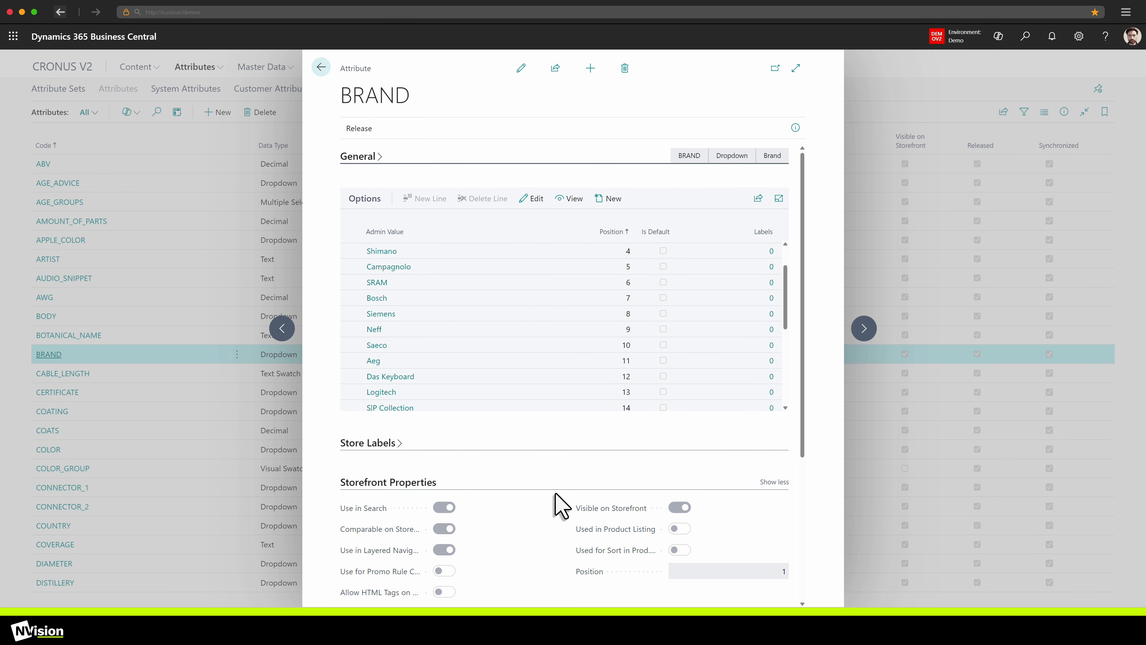
click(369, 157)
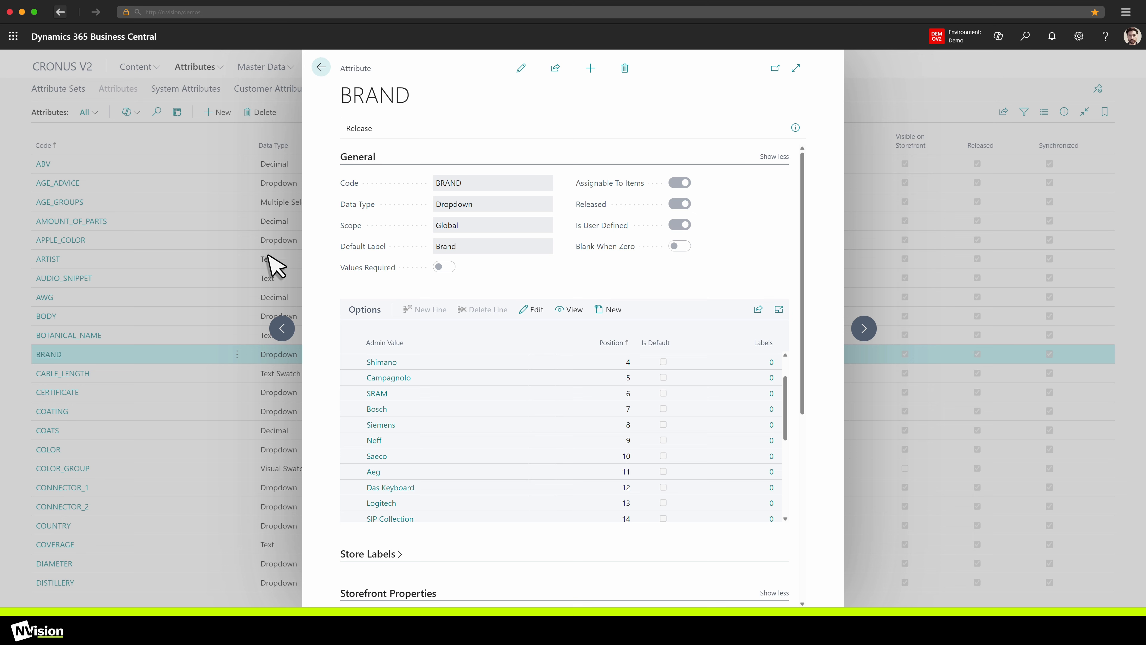
click(239, 296)
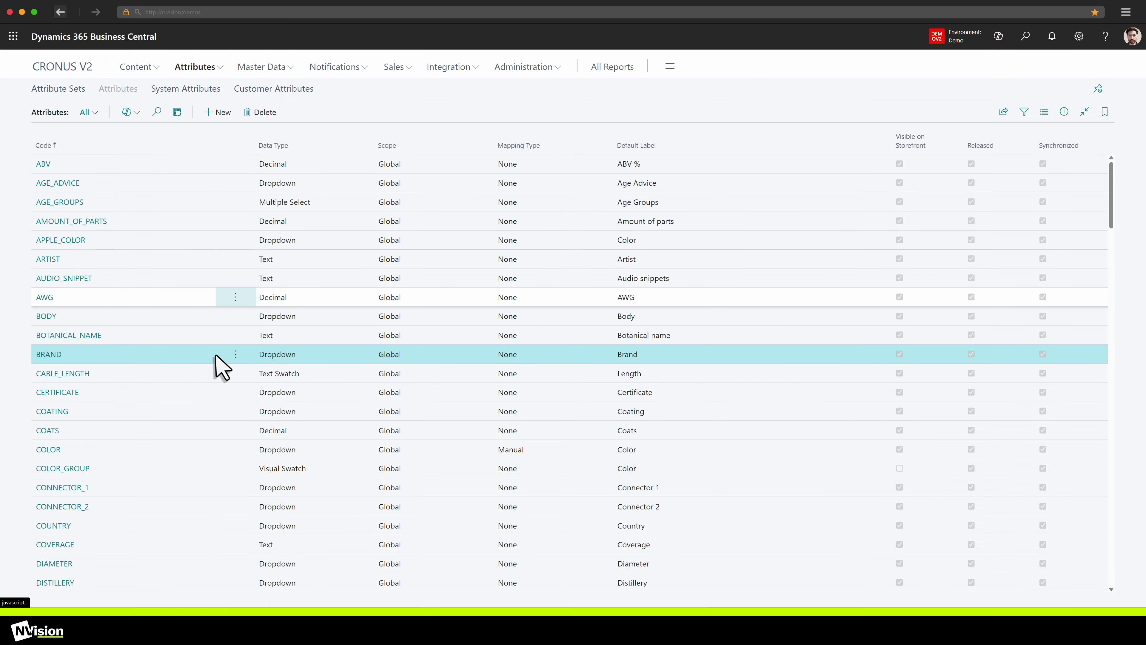
scroll(218, 367, down, 1)
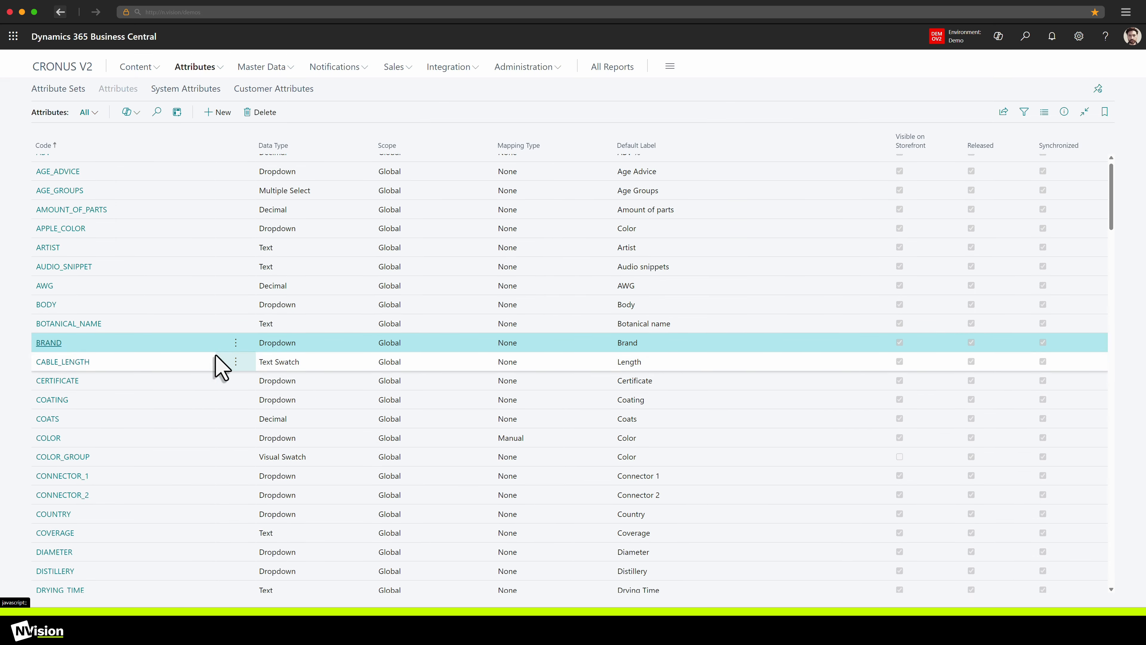
Step: Open the EAN attribute from the list and examine its storefront properties and mapping
scroll(293, 436, down, 3)
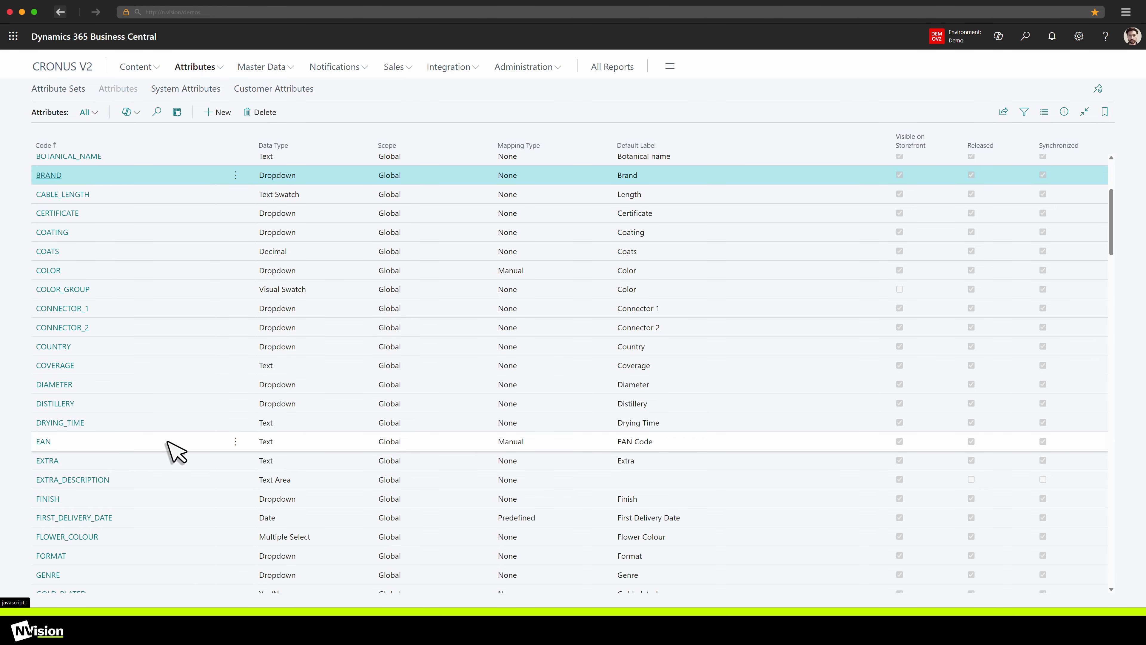
click(43, 442)
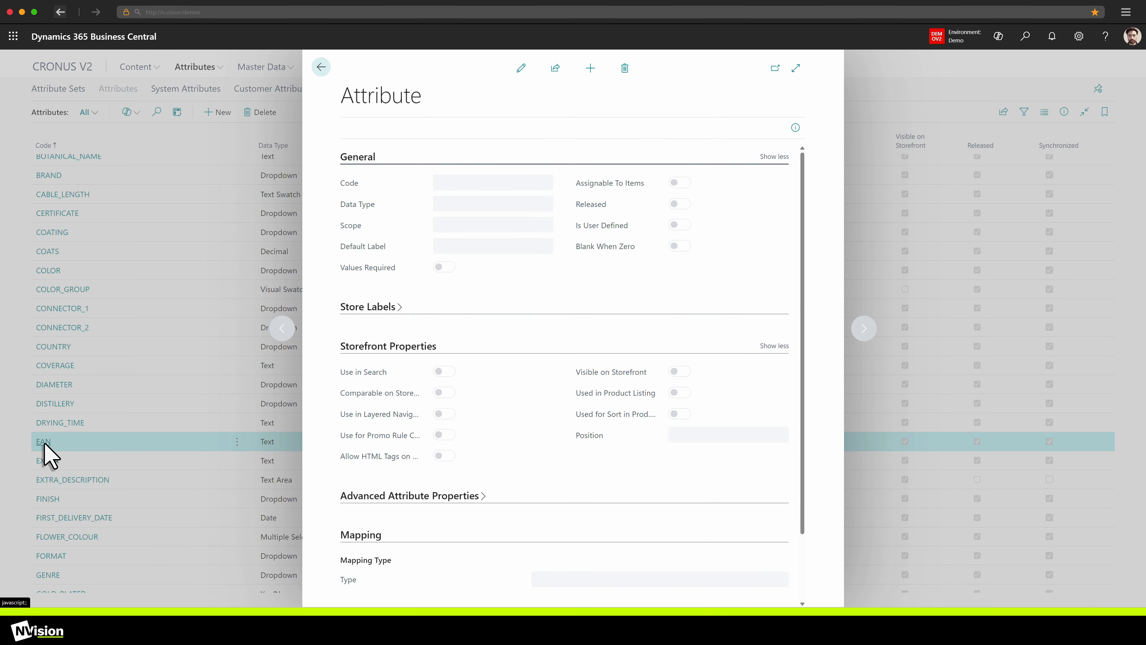
scroll(44, 444, down, 4)
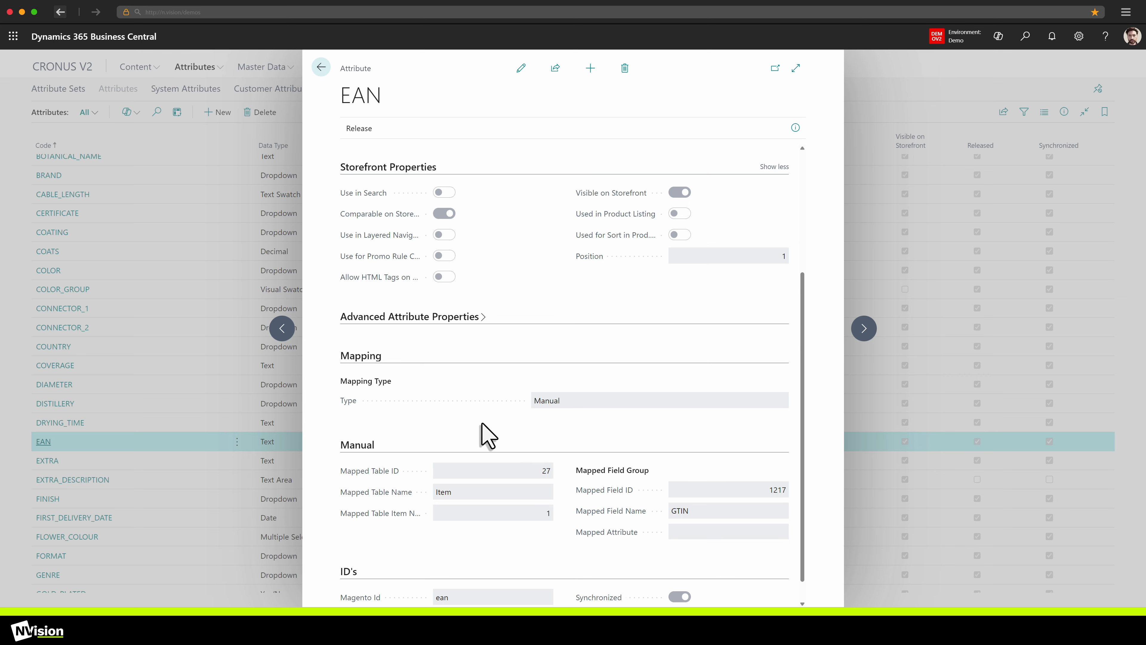
Step: Make the EAN attribute editable, examine its mapping type with the mapped table and field, and return to the attribute list
click(522, 67)
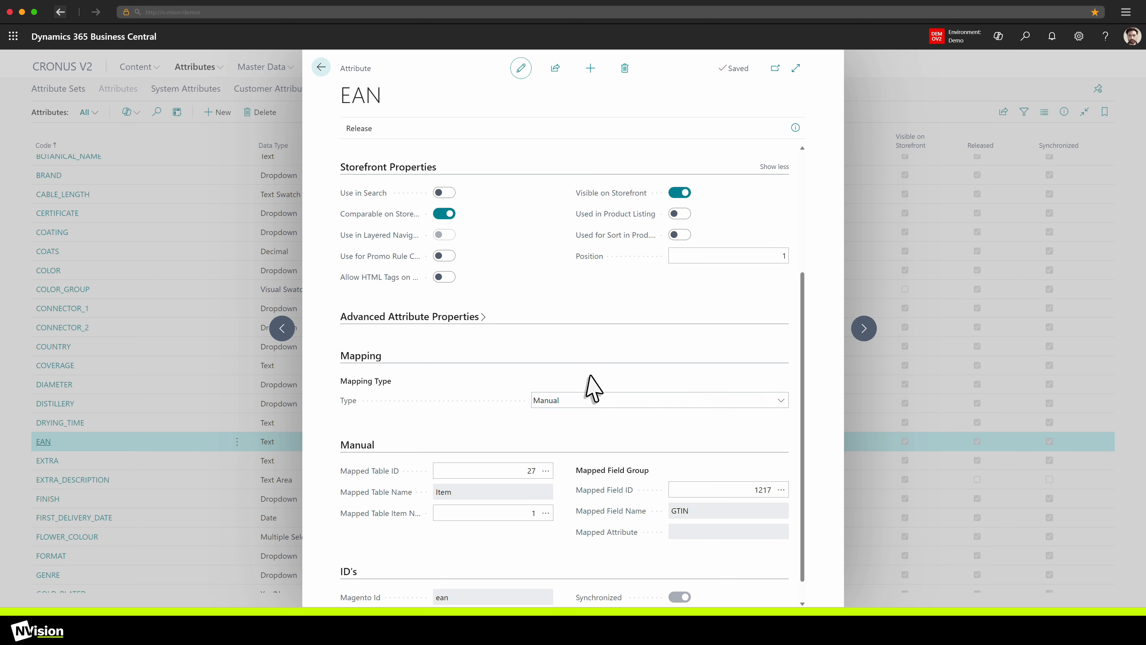
click(596, 400)
click(595, 400)
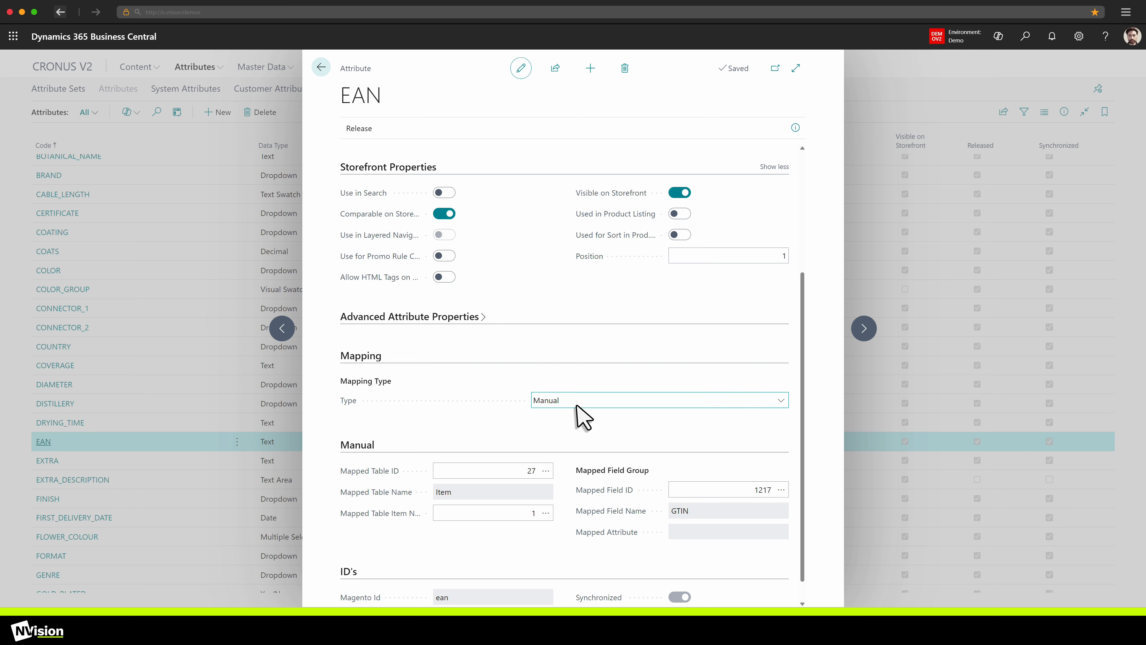
scroll(521, 433, down, 1)
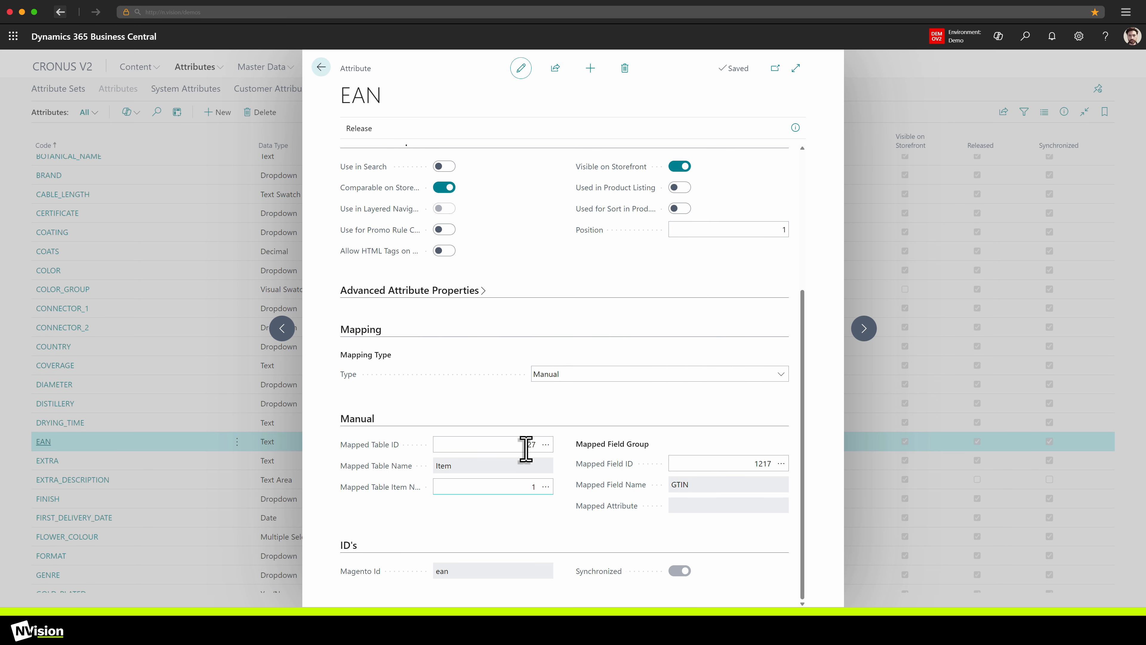
click(527, 488)
click(274, 438)
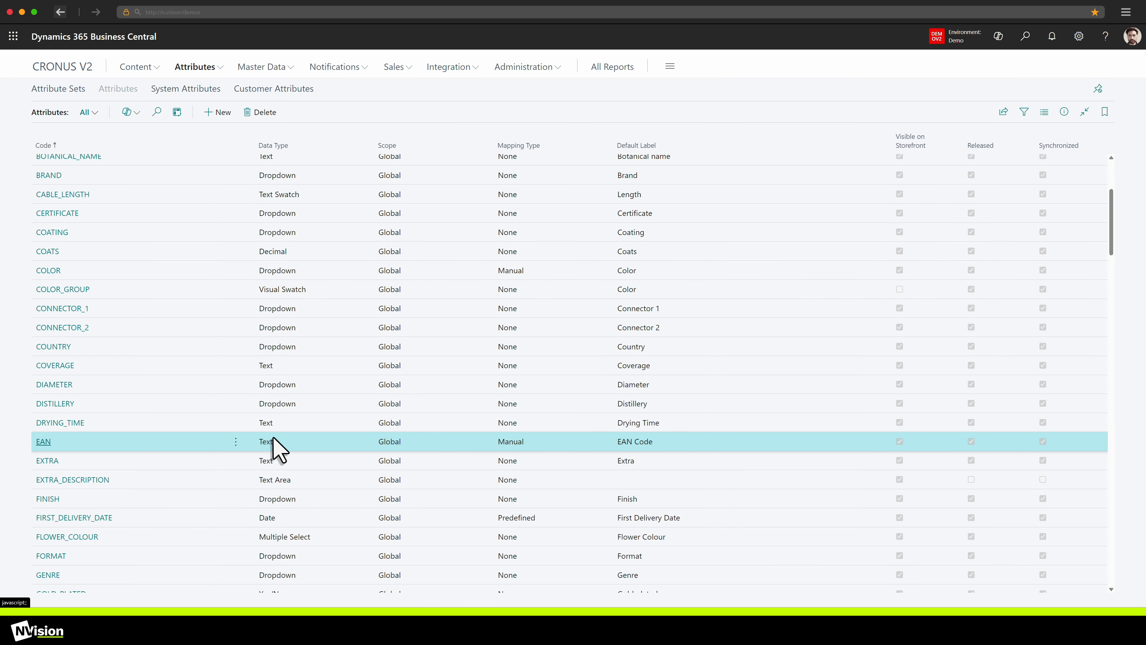
Step: Find the FIRST_DELIVERY_DATE attribute in the list and open it
scroll(280, 443, down, 4)
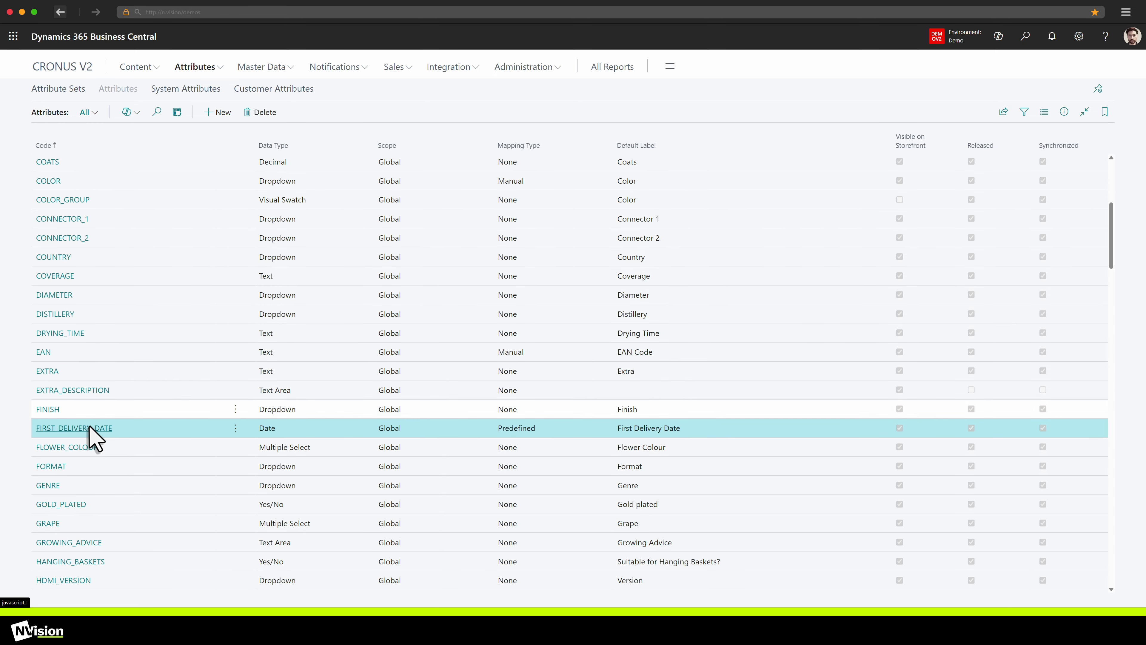
scroll(96, 452, down, 6)
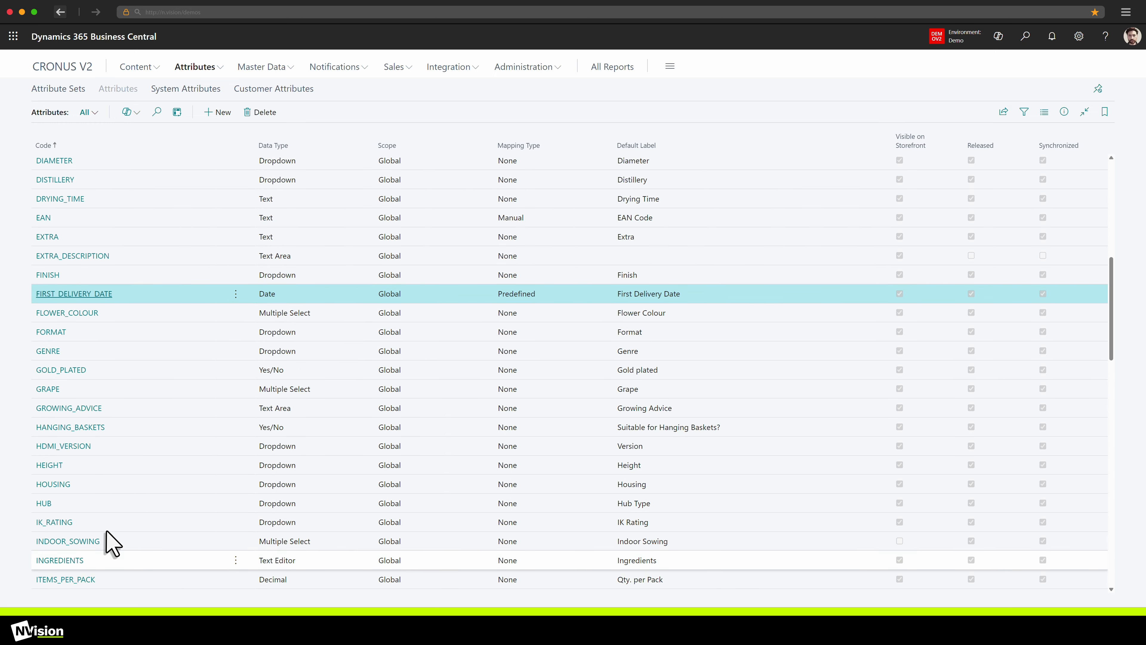
scroll(106, 533, down, 4)
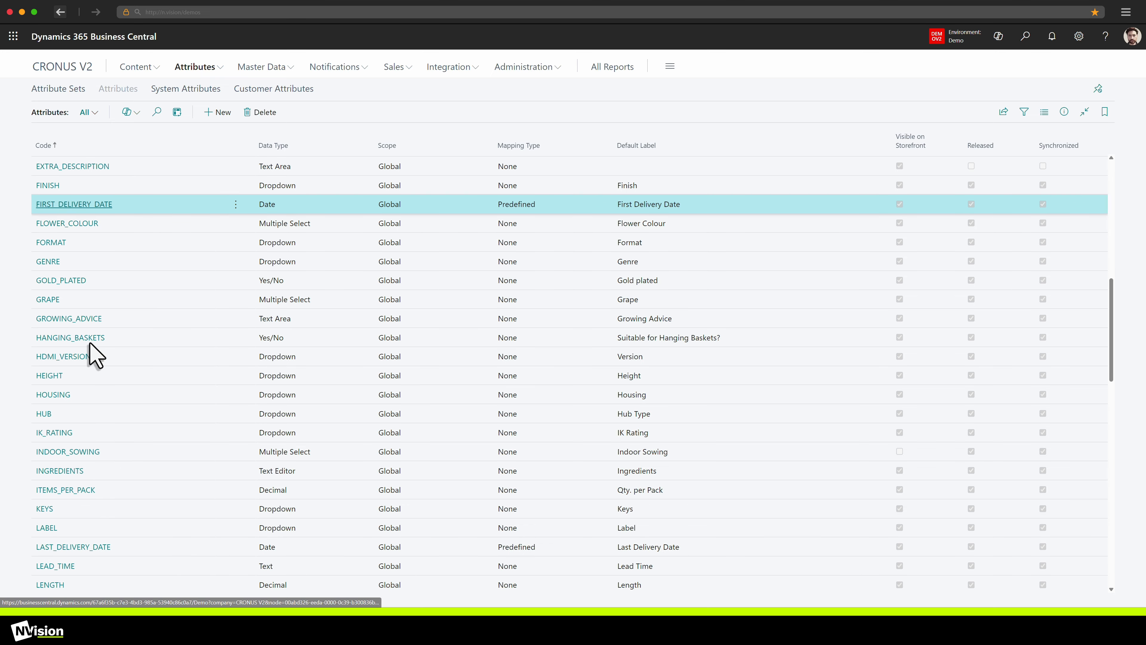
click(88, 205)
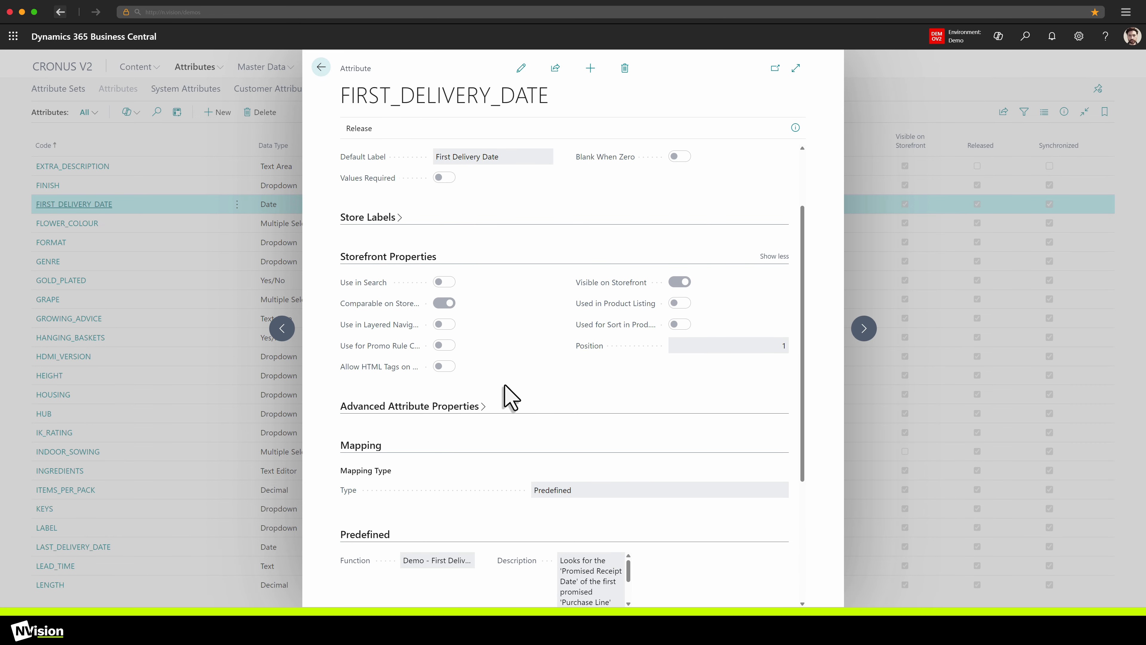
Step: Read the full description of the FIRST_DELIVERY_DATE attribute's predefined mapping function, and return to the attribute list
scroll(511, 397, down, 2)
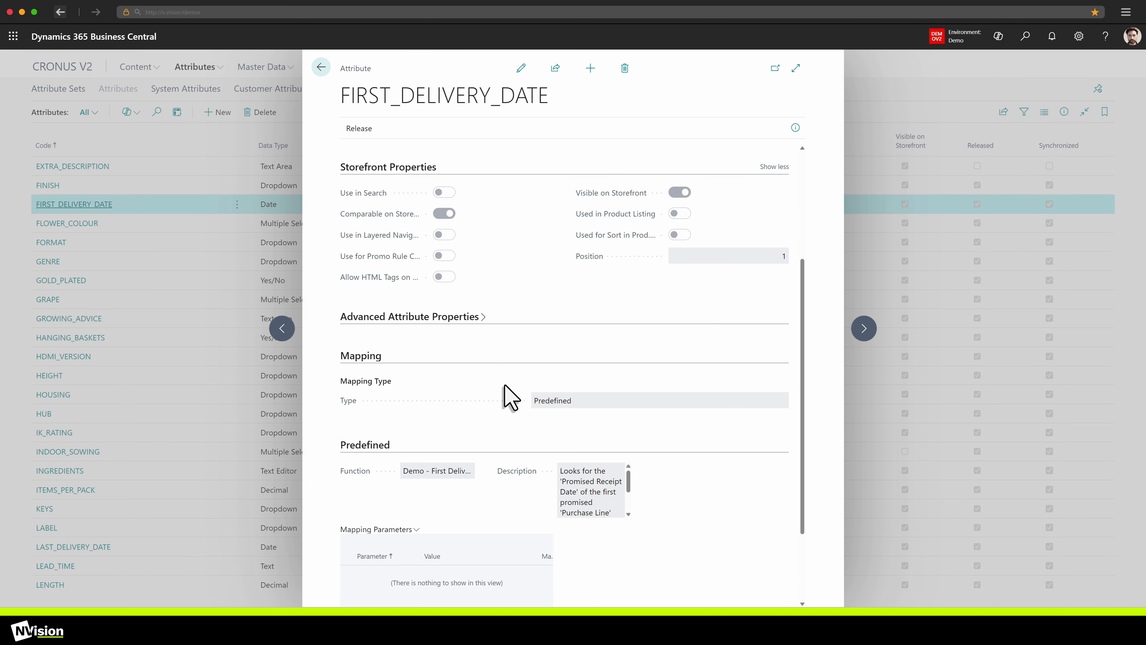
scroll(511, 397, down, 1)
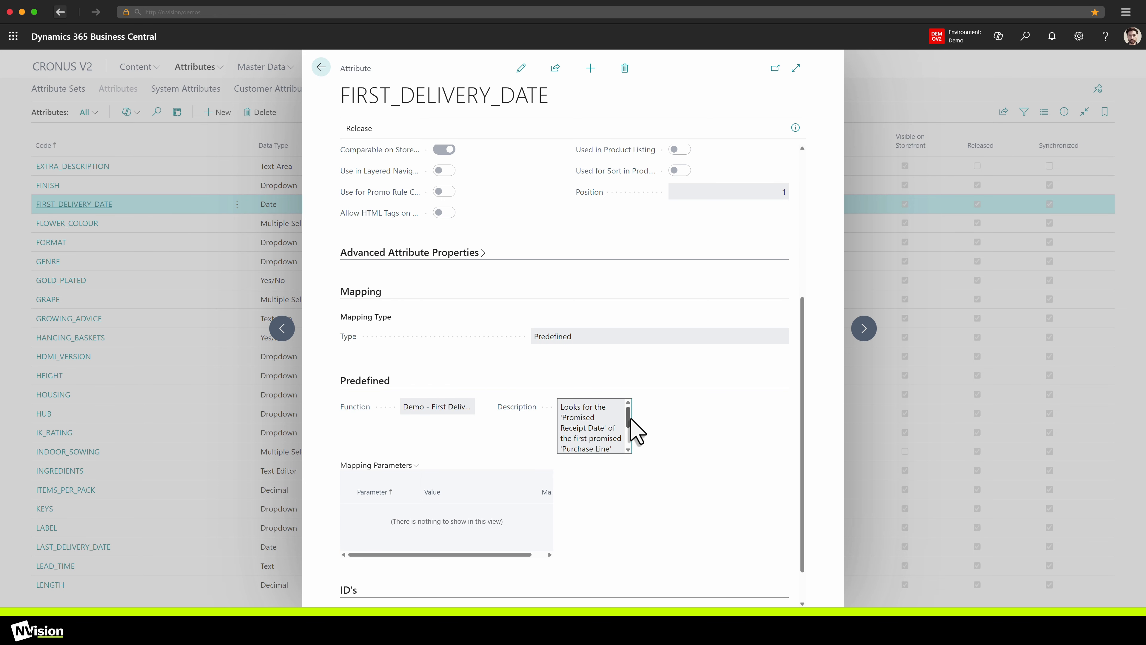
scroll(631, 425, down, 4)
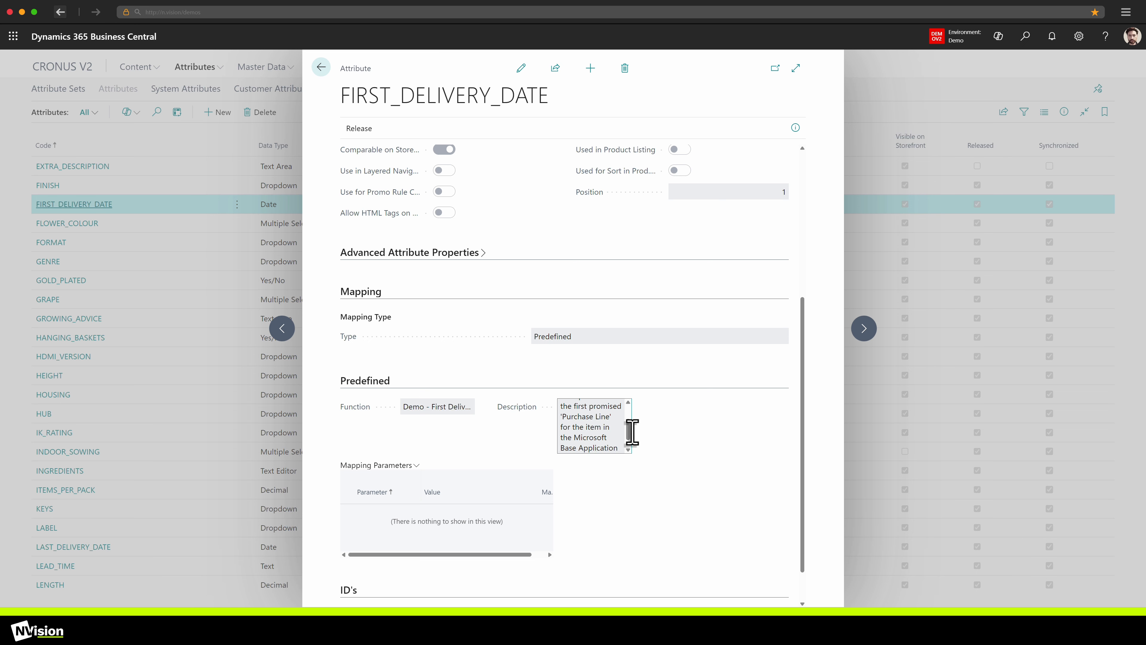
scroll(631, 435, down, 1)
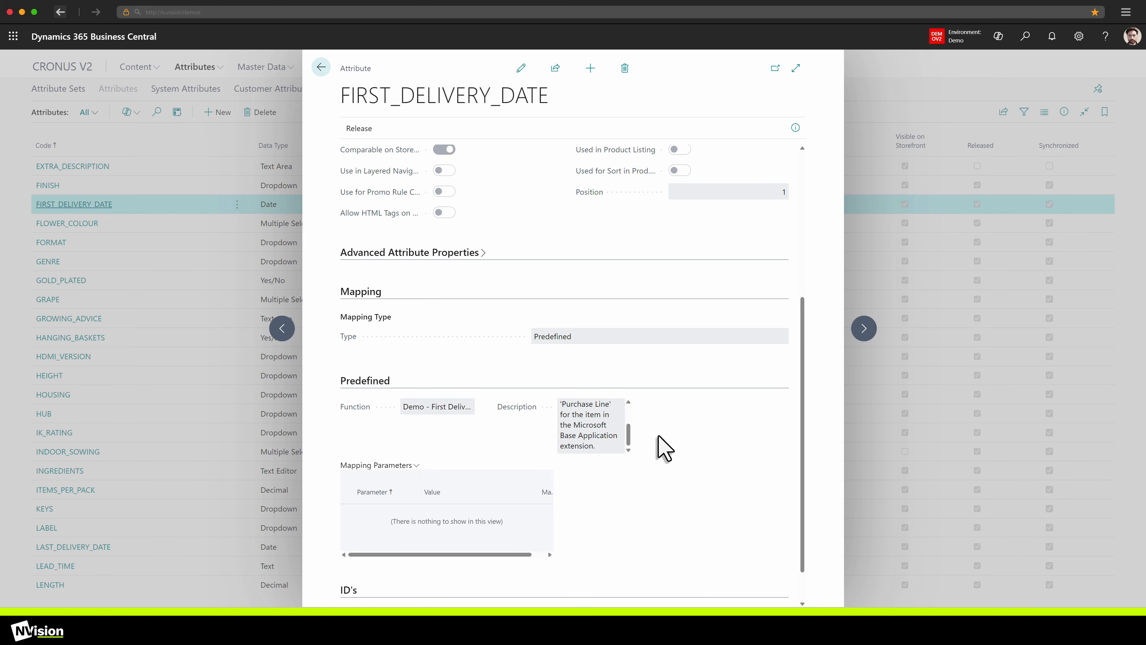
click(229, 284)
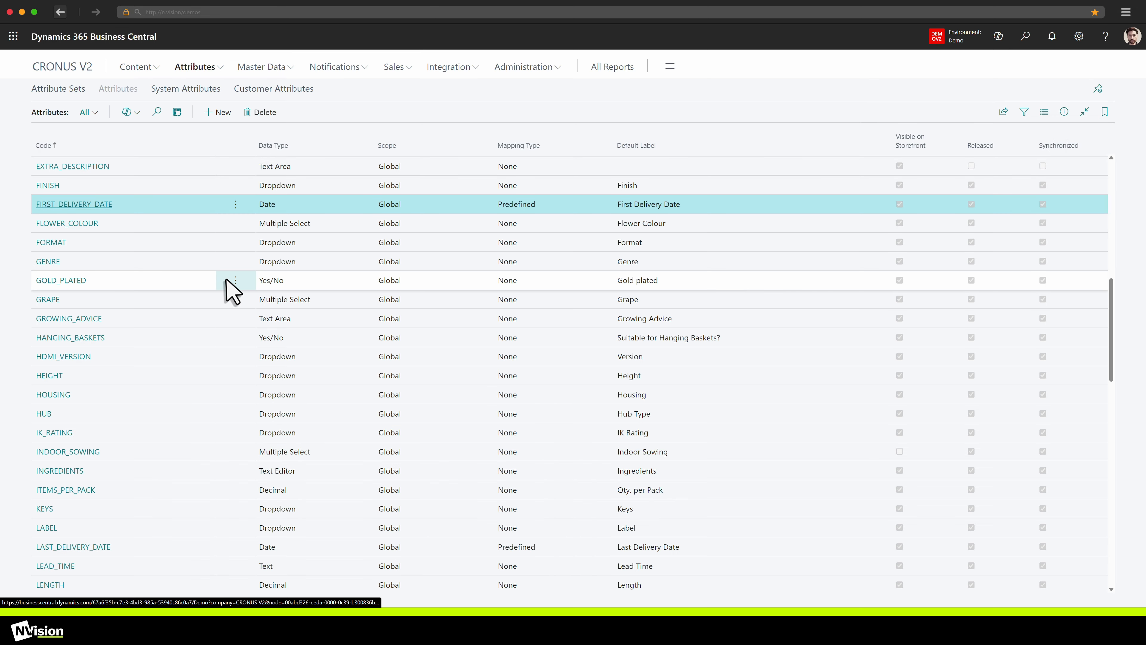
Step: Switch to the list of attribute sets and open the FASHION set to examine its groups
scroll(230, 289, up, 6)
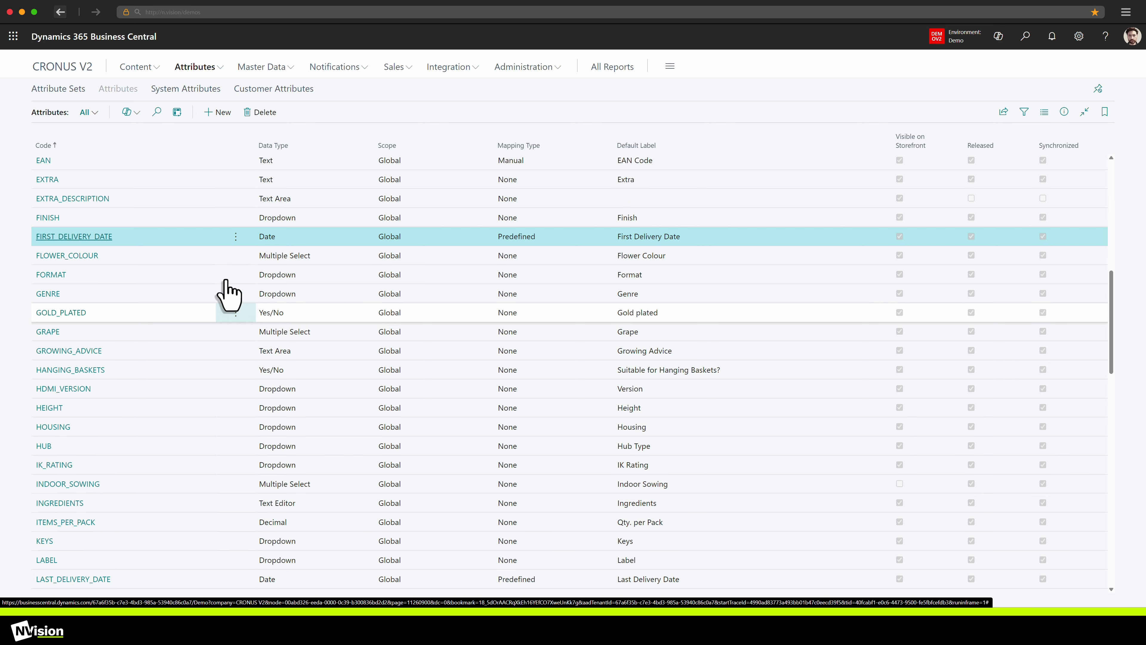
click(70, 90)
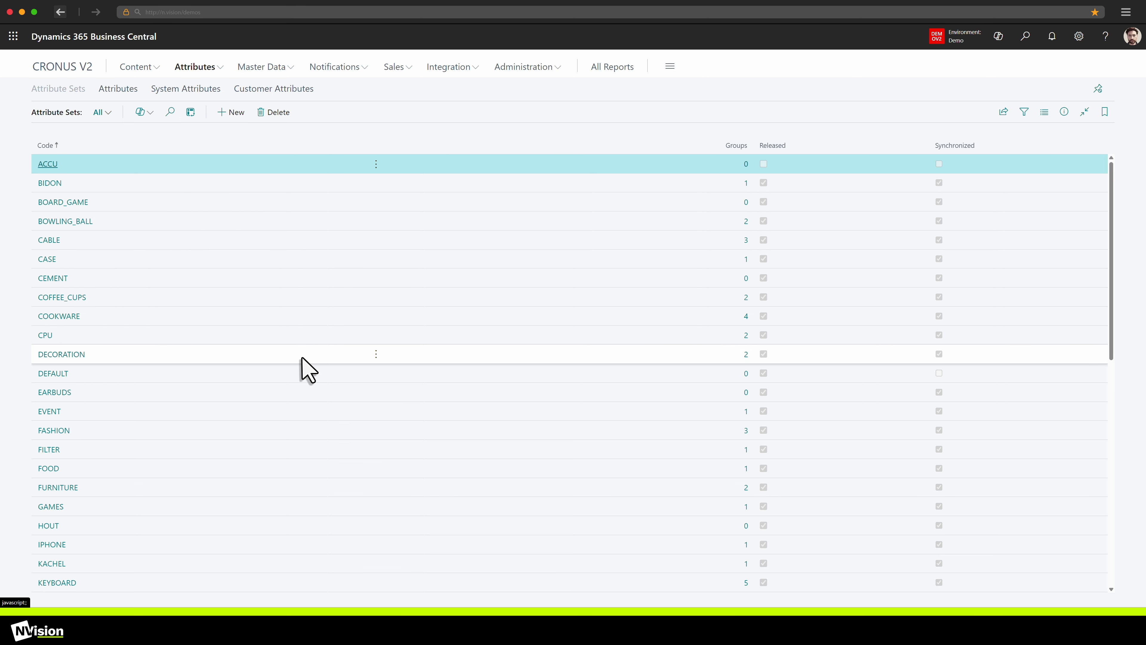
scroll(279, 384, down, 3)
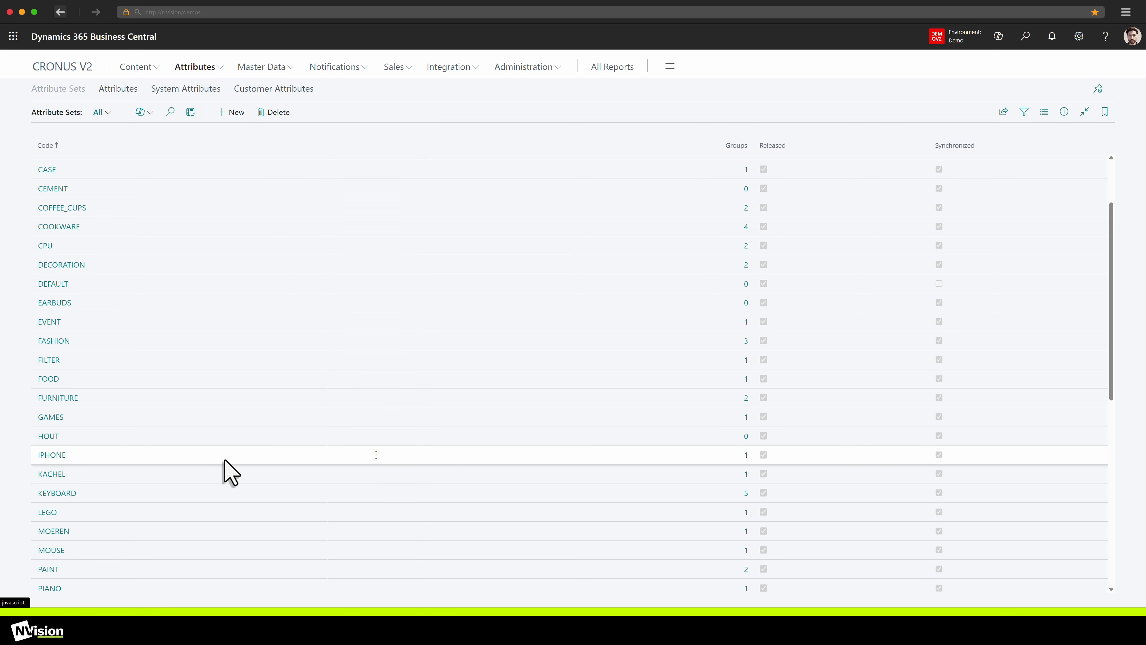
click(45, 340)
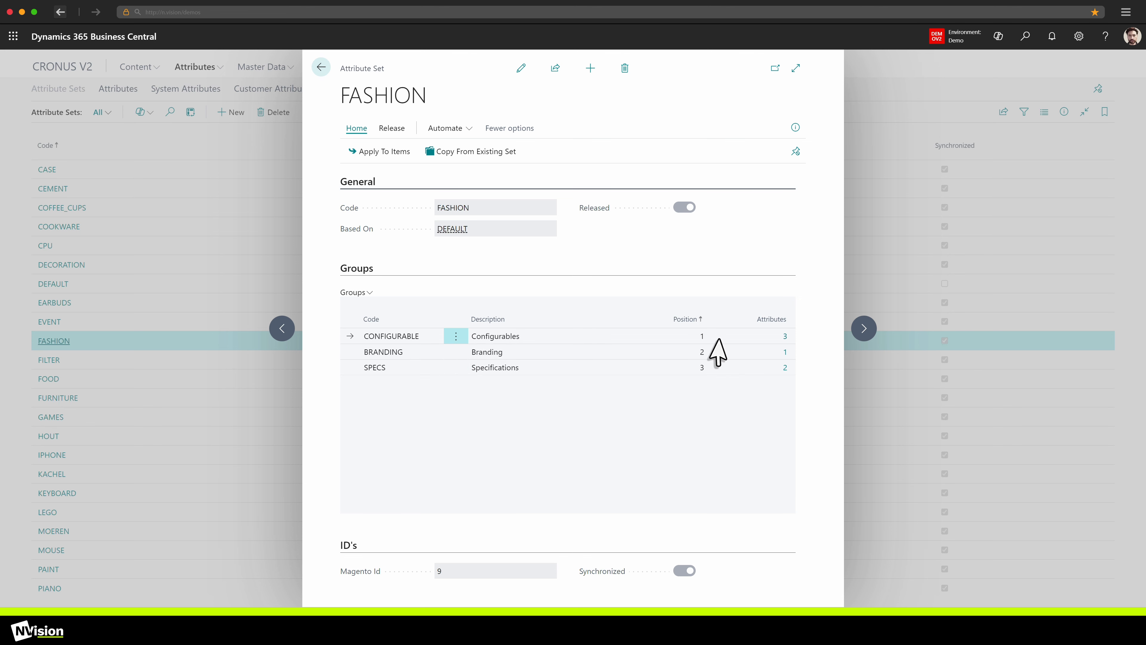
Step: Review the attributes assigned to the FASHION set's CONFIGURABLE and SPECS groups, and return to the attribute set list
click(784, 337)
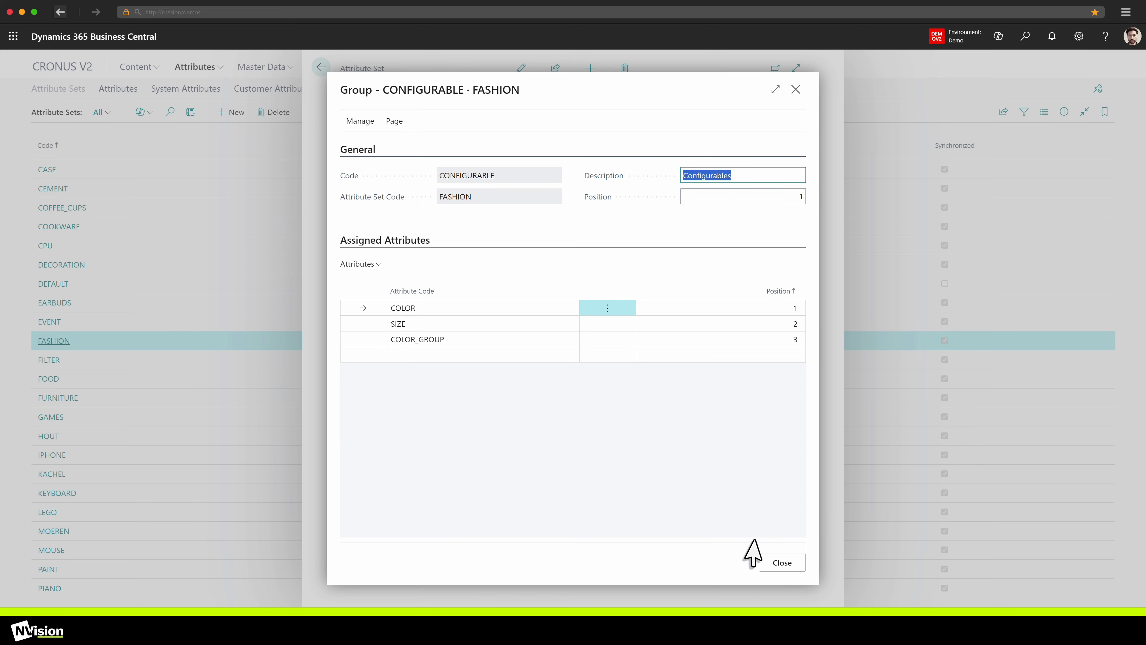
click(782, 567)
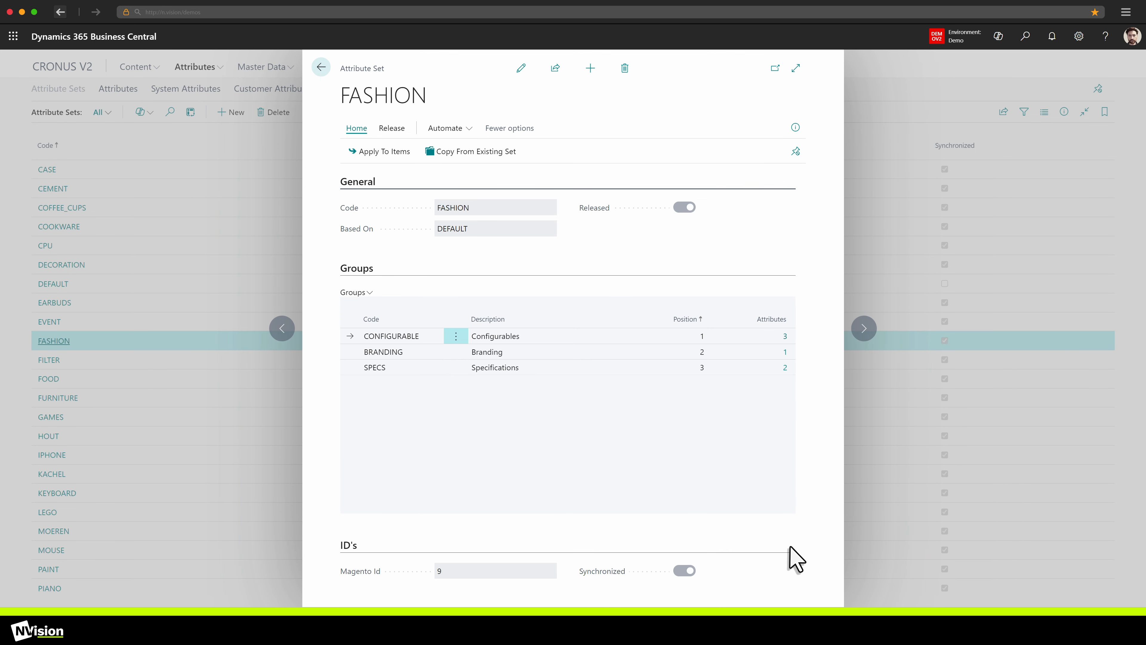
click(785, 370)
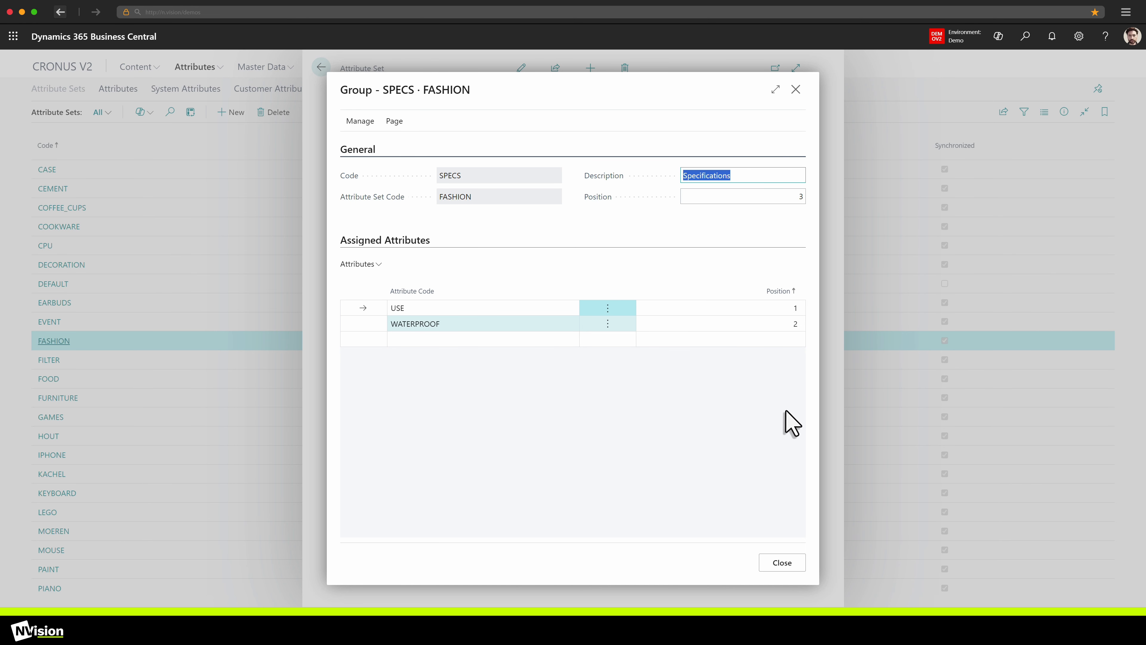
click(792, 566)
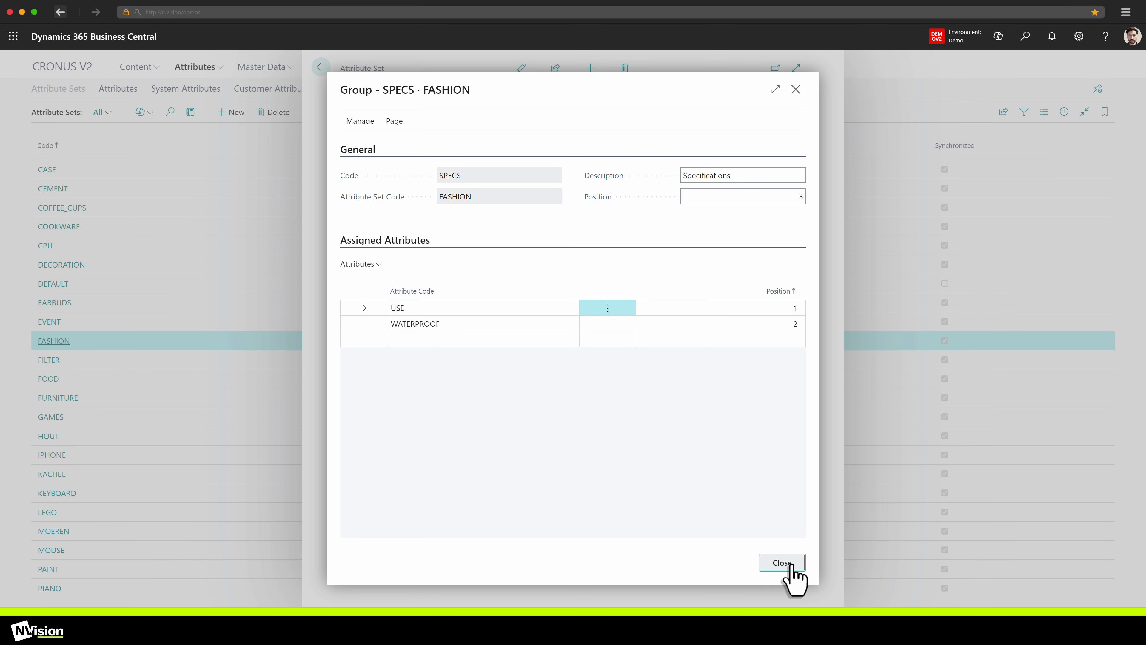
click(215, 299)
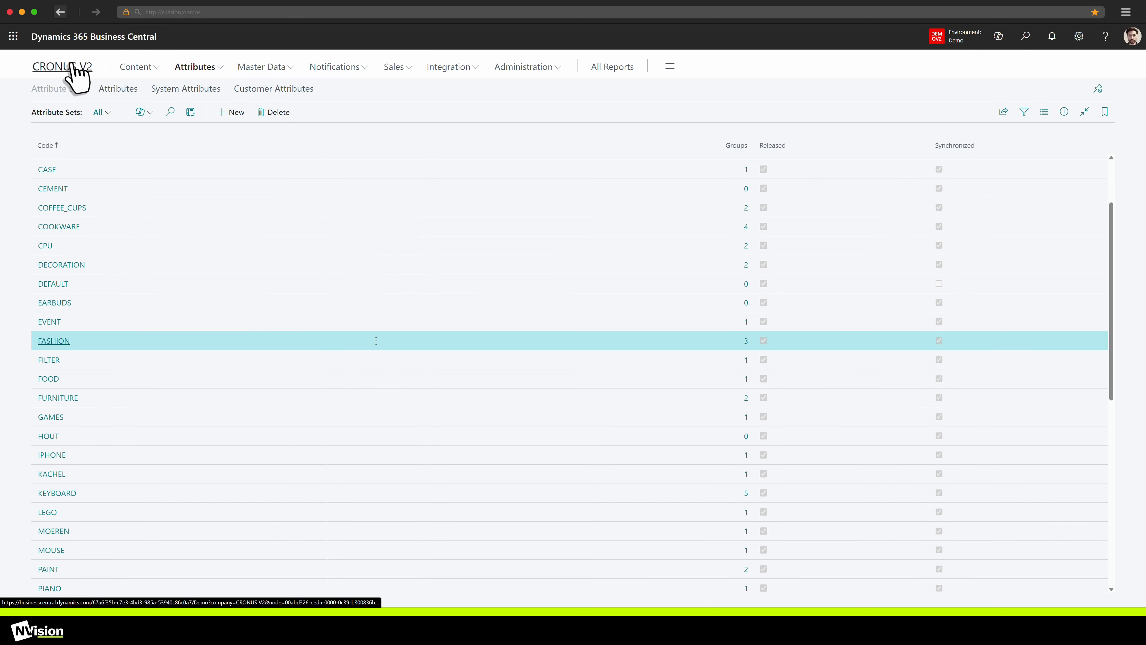
Step: From the home page's item list, open the card of Demo item 102.0040, examine its Magento status, and return to the list
click(65, 68)
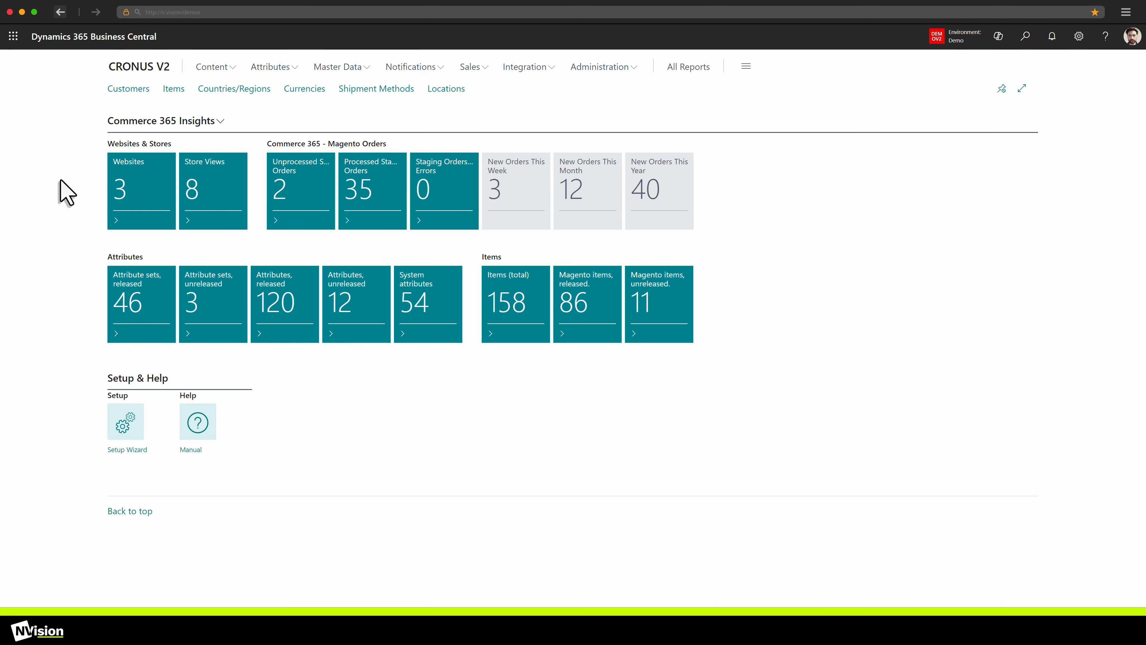
click(165, 92)
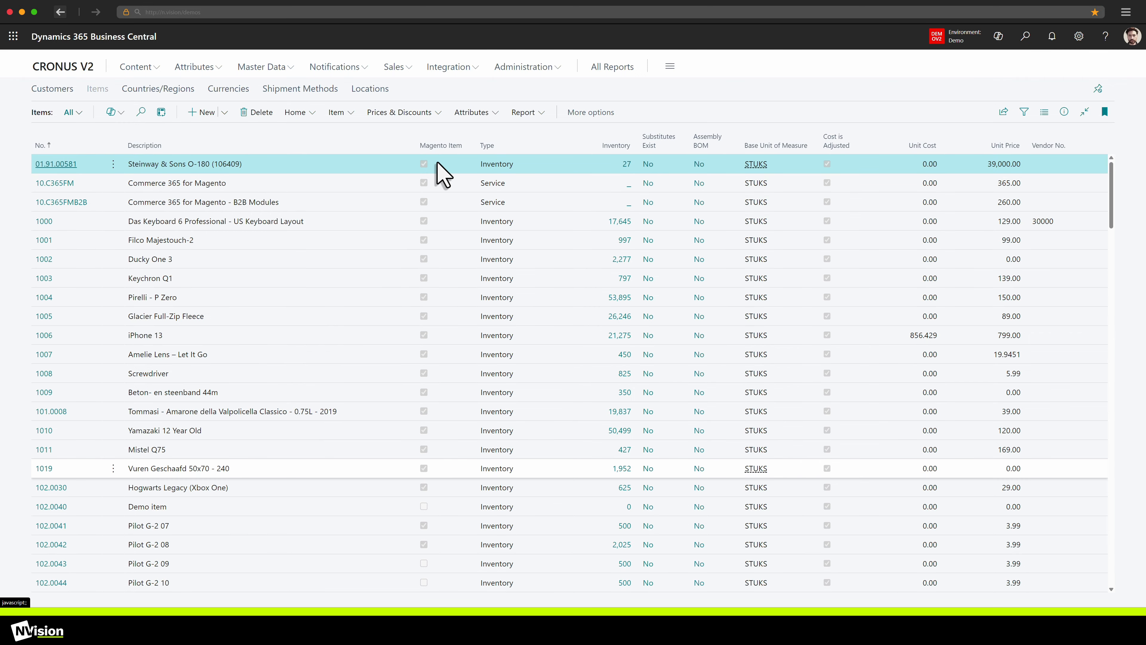
click(299, 507)
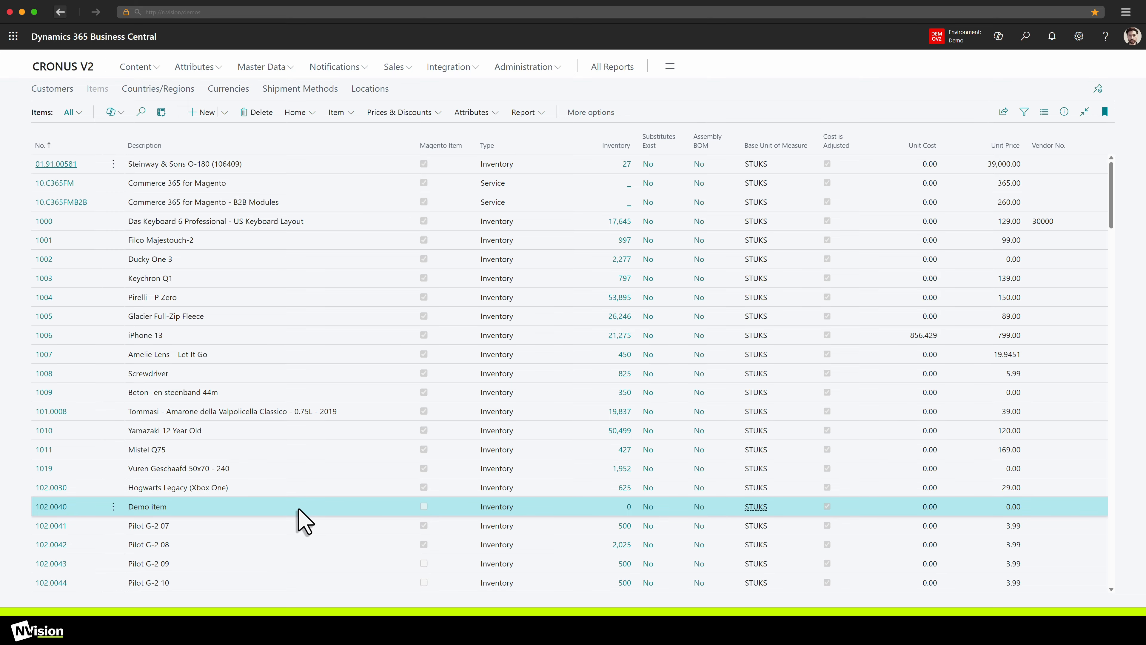
click(51, 507)
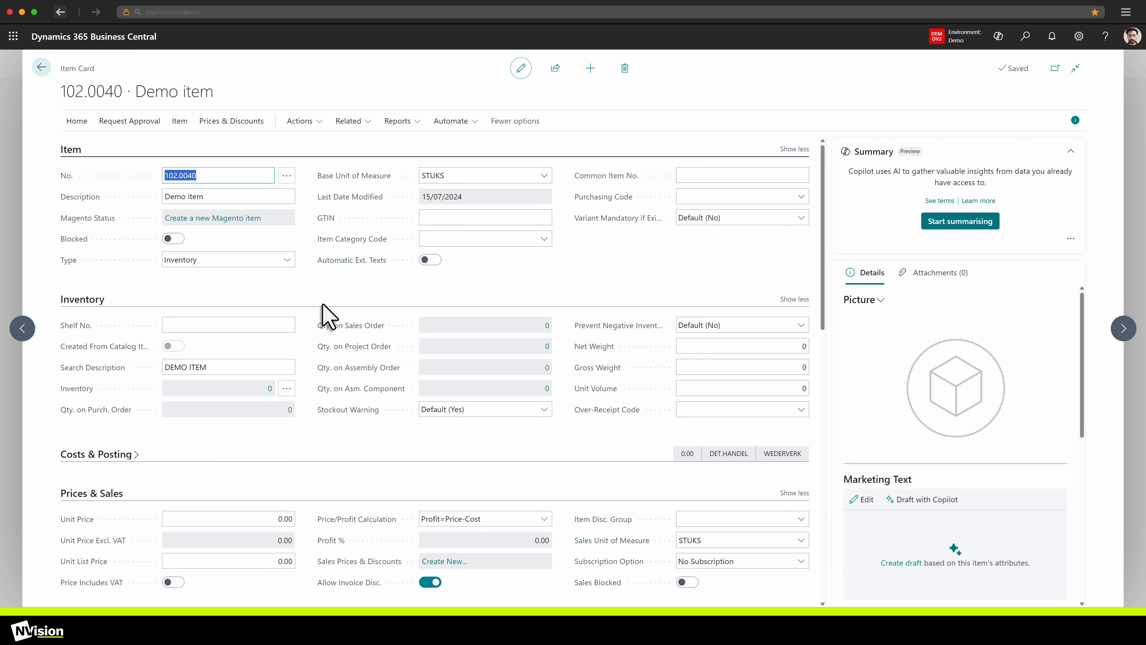
click(206, 221)
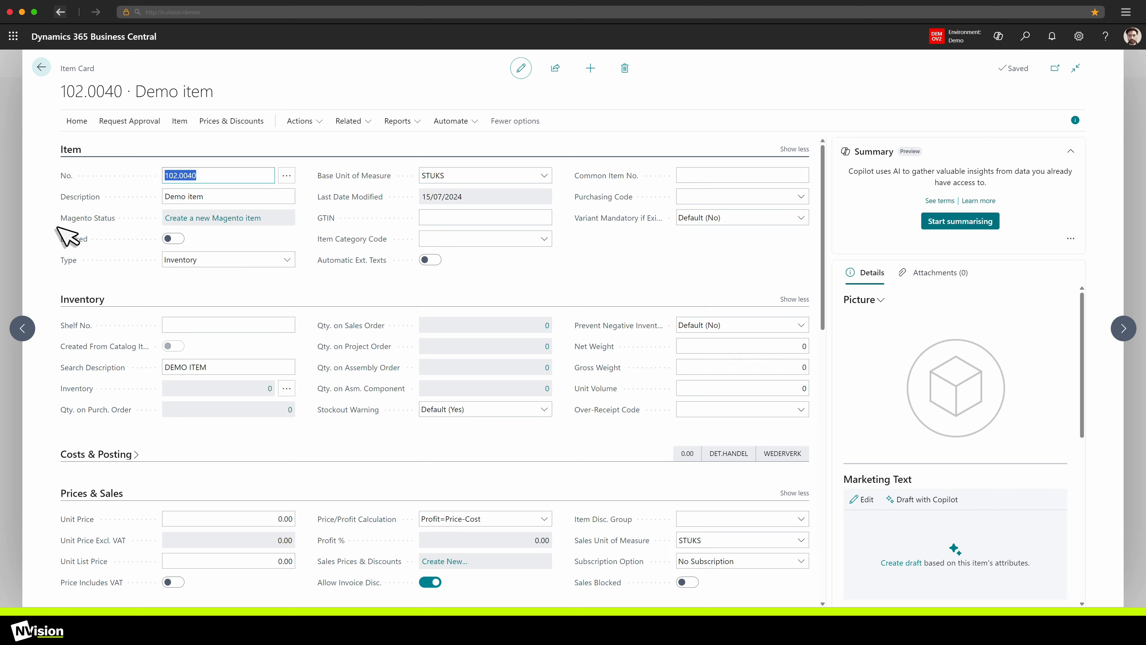
click(10, 212)
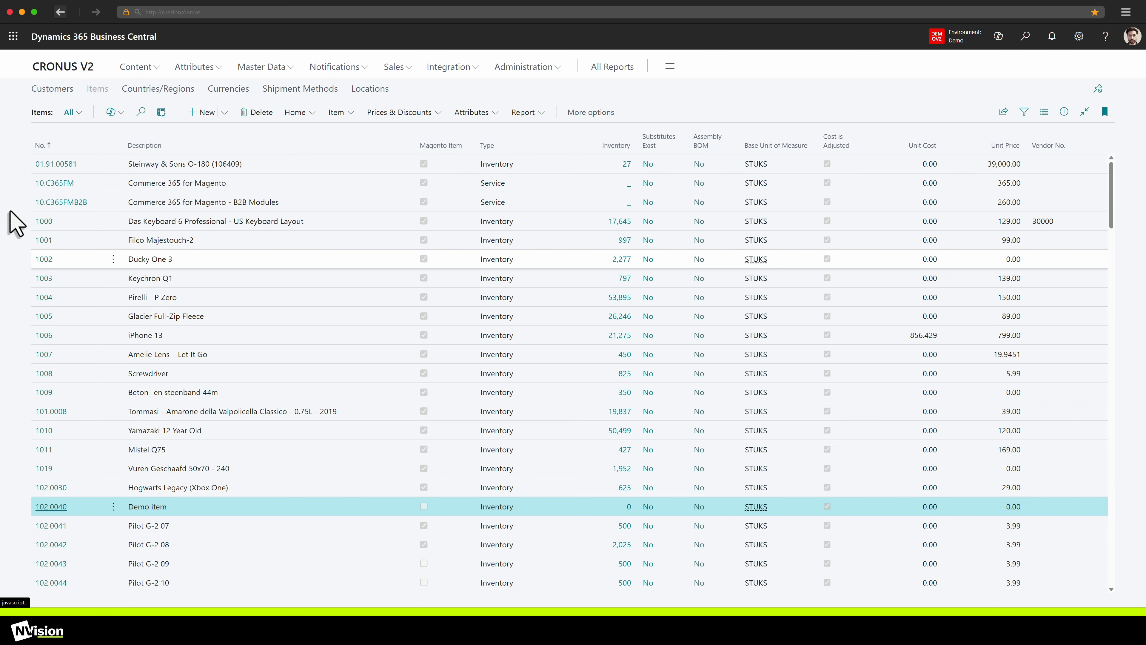
Step: Open the card of item 1000, the Das Keyboard 6 Professional, and go to its linked Magento item through the Magento status
click(145, 223)
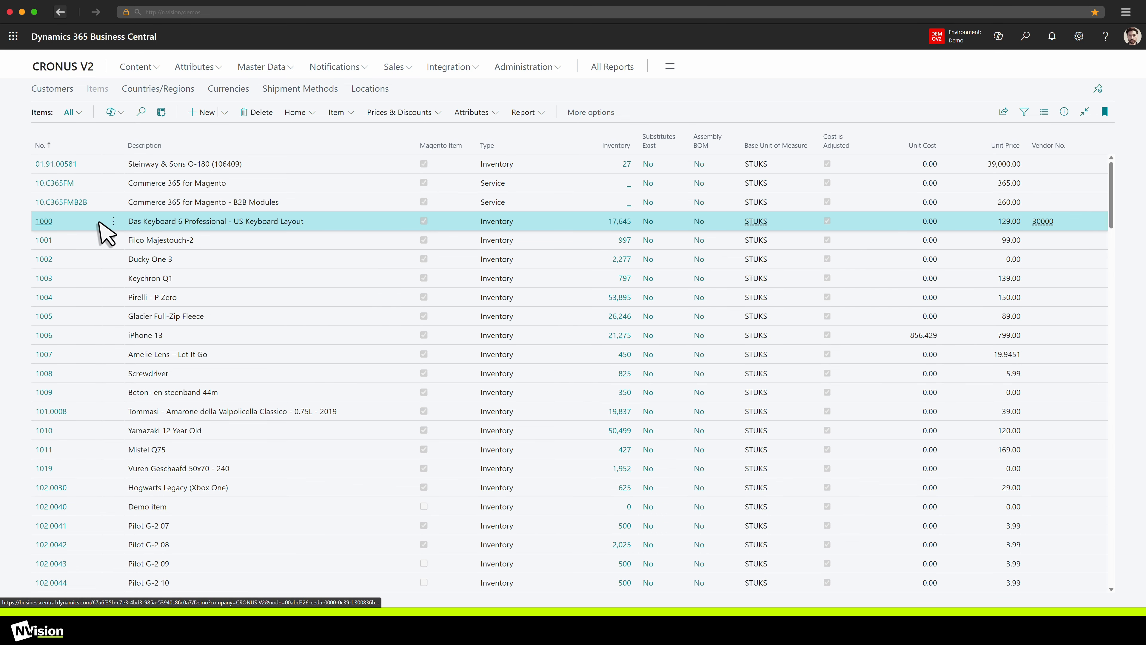
click(44, 221)
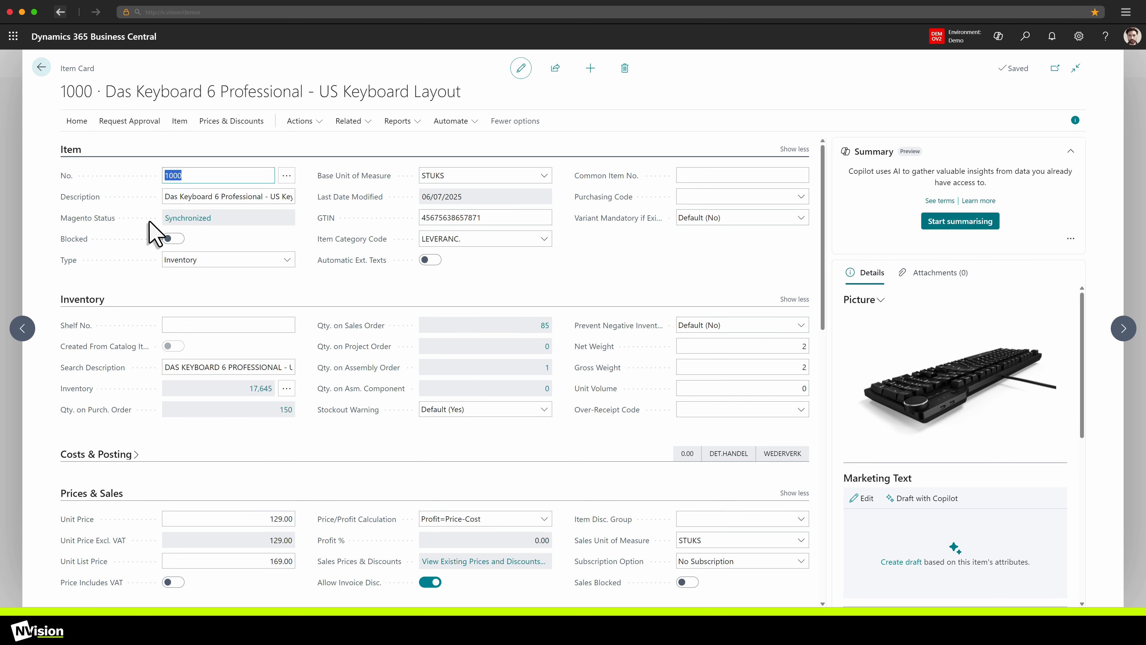
click(185, 220)
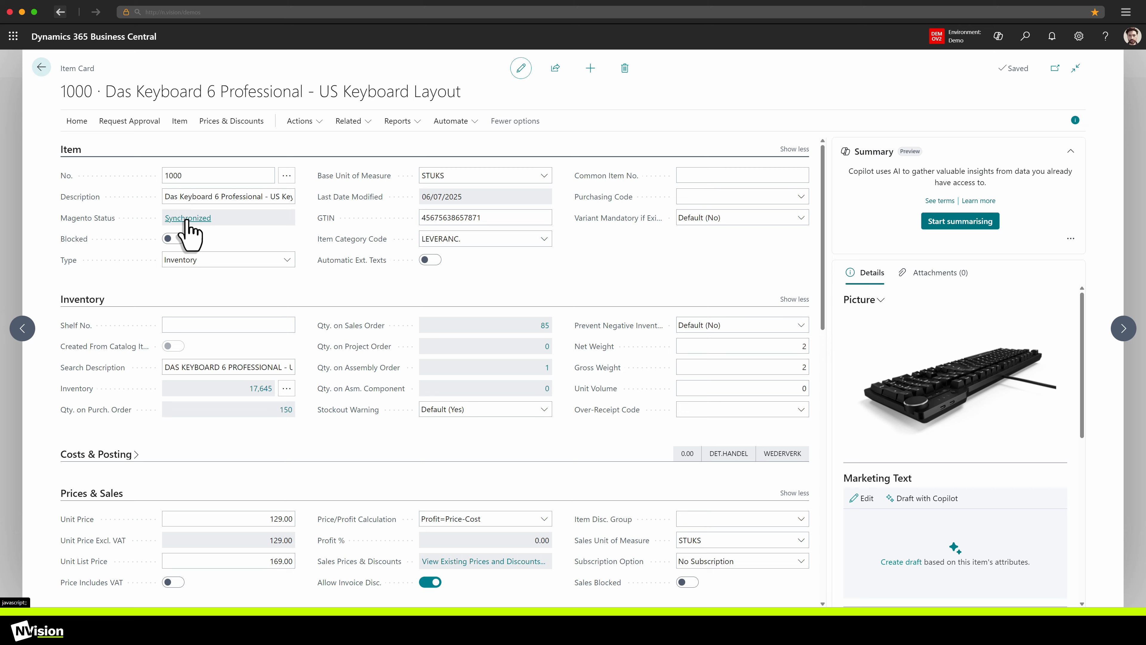
click(187, 220)
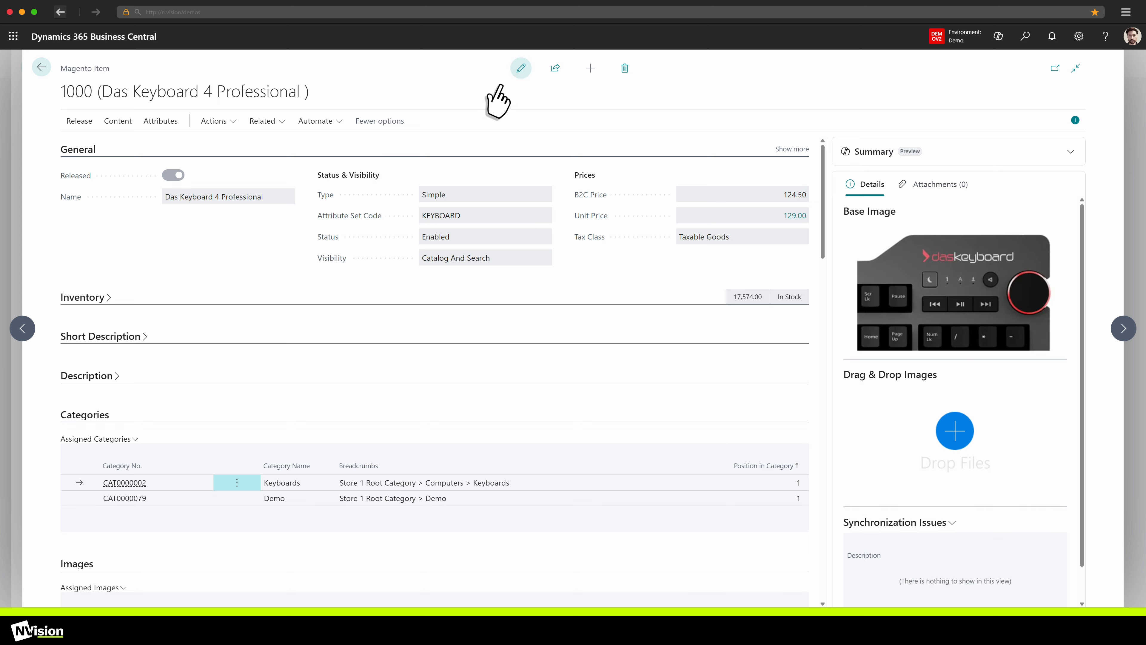
Step: Make the Magento item card editable, examine the additional General fields, and collapse them again
click(523, 70)
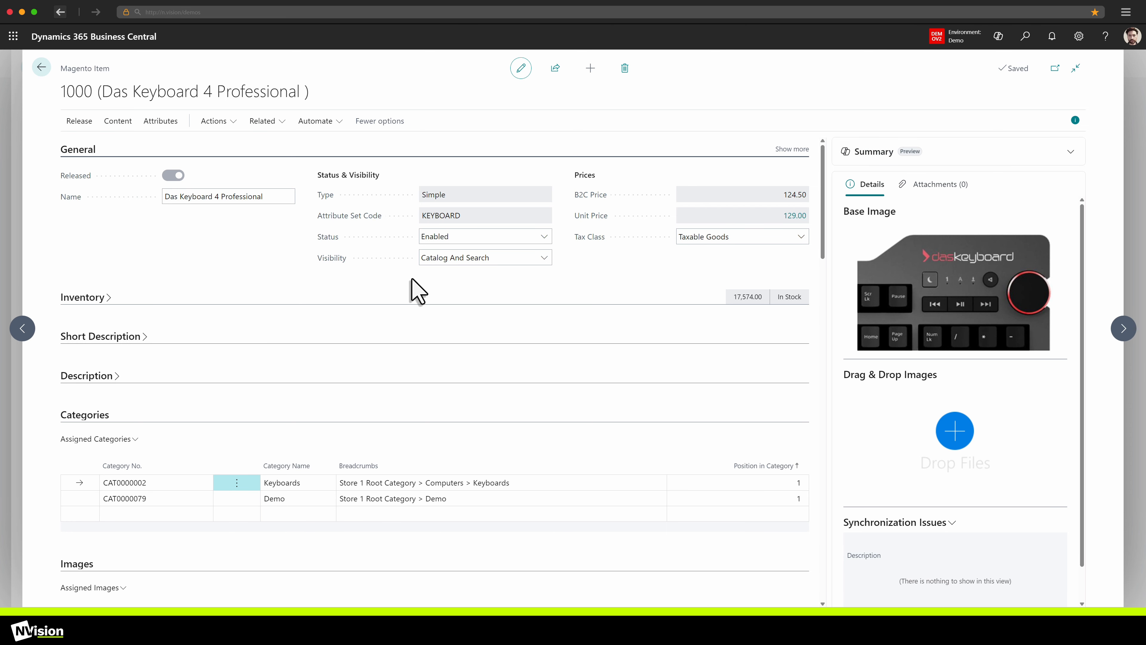
click(793, 149)
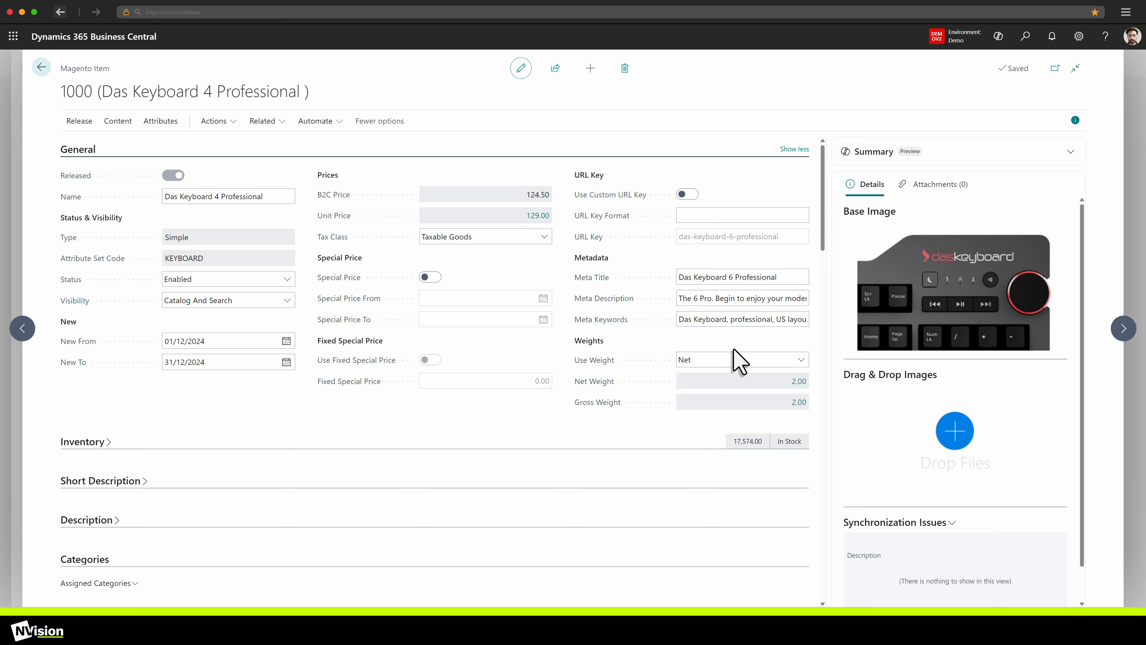
click(794, 149)
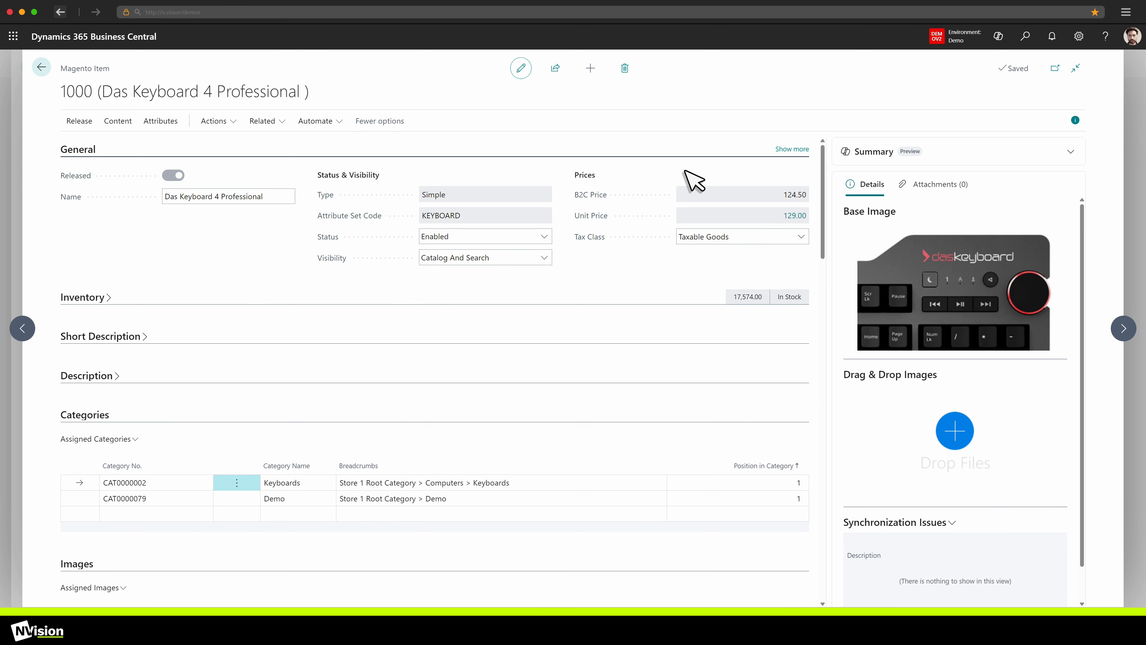
Step: Show all inventory settings of the item, and examine the stock per inventory source and the available backorder options
click(110, 298)
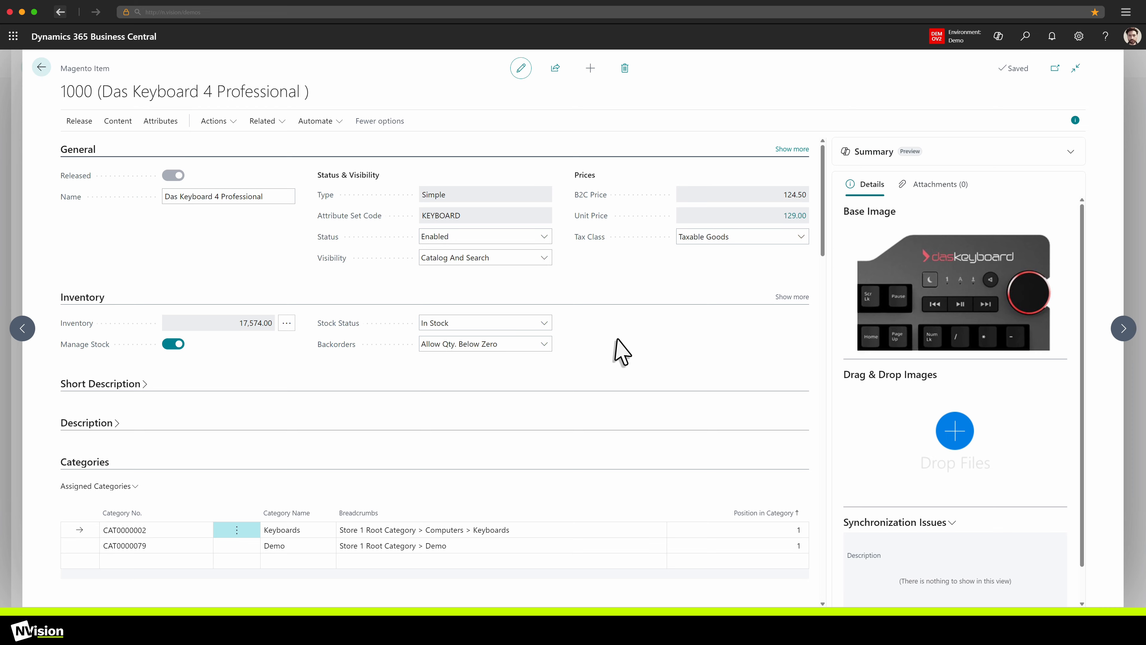
click(792, 298)
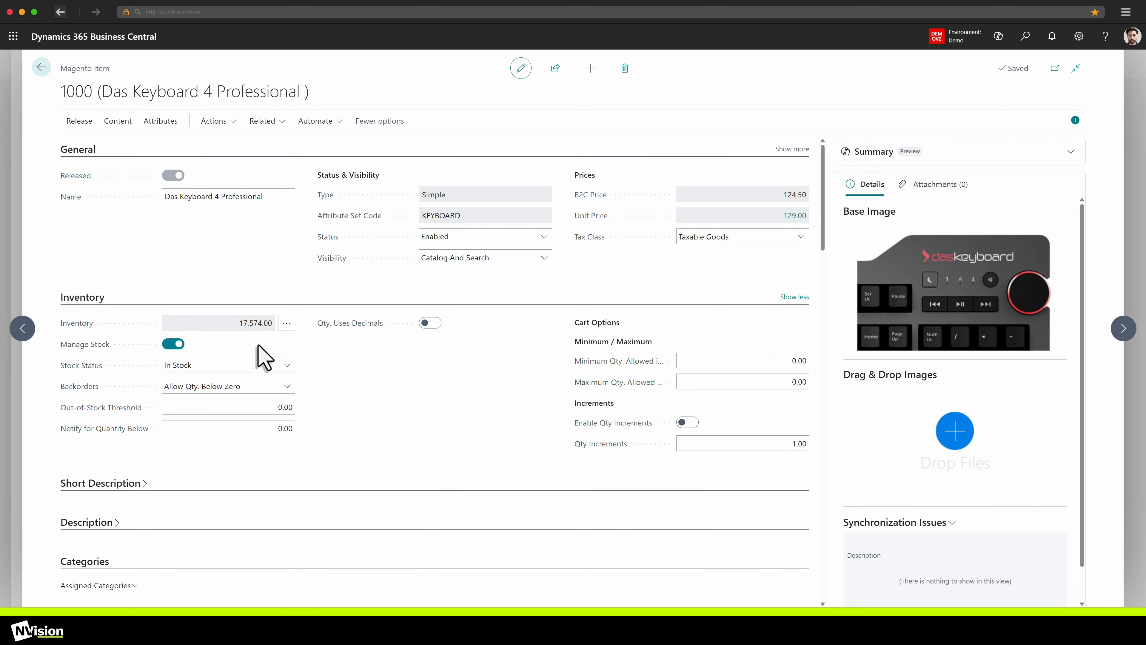
click(273, 322)
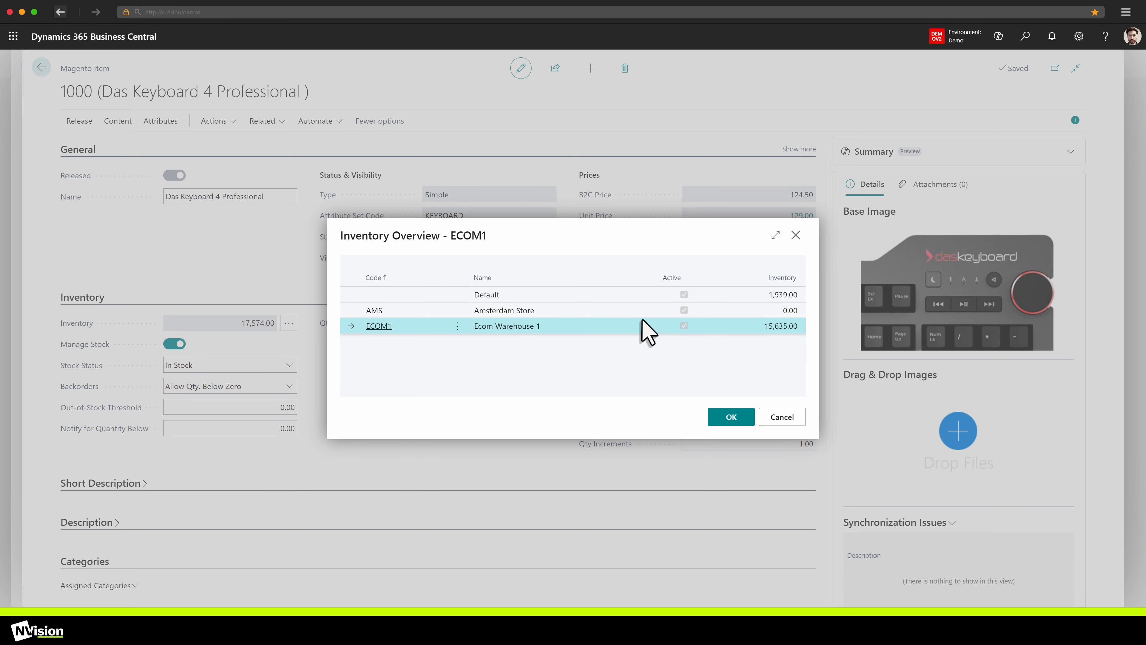
click(597, 311)
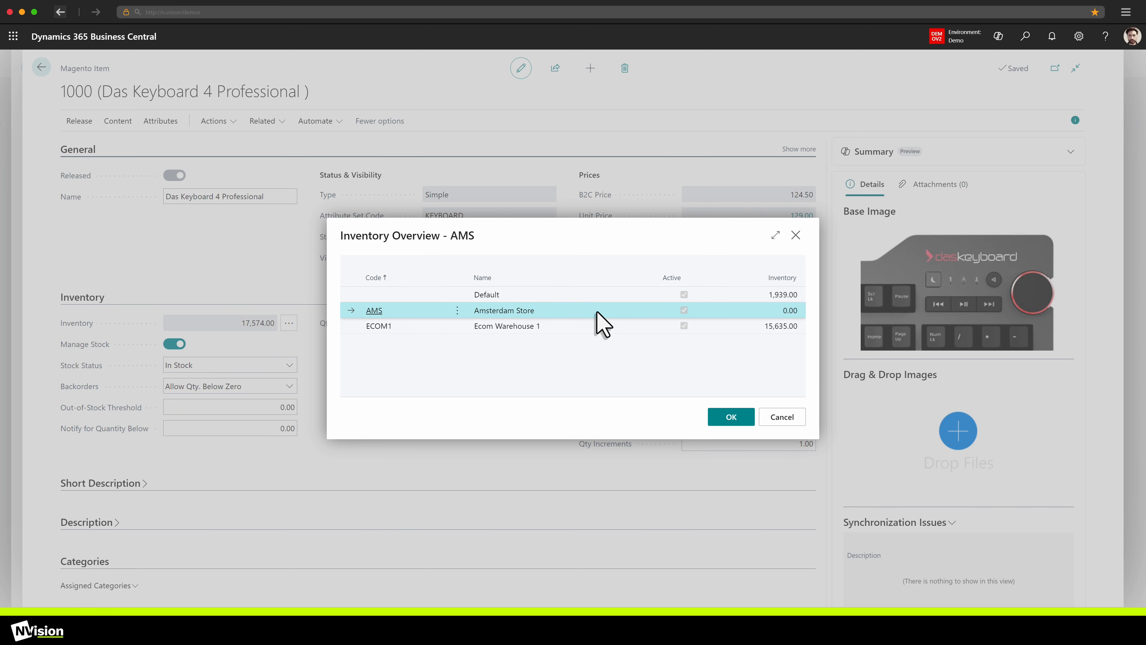
click(549, 327)
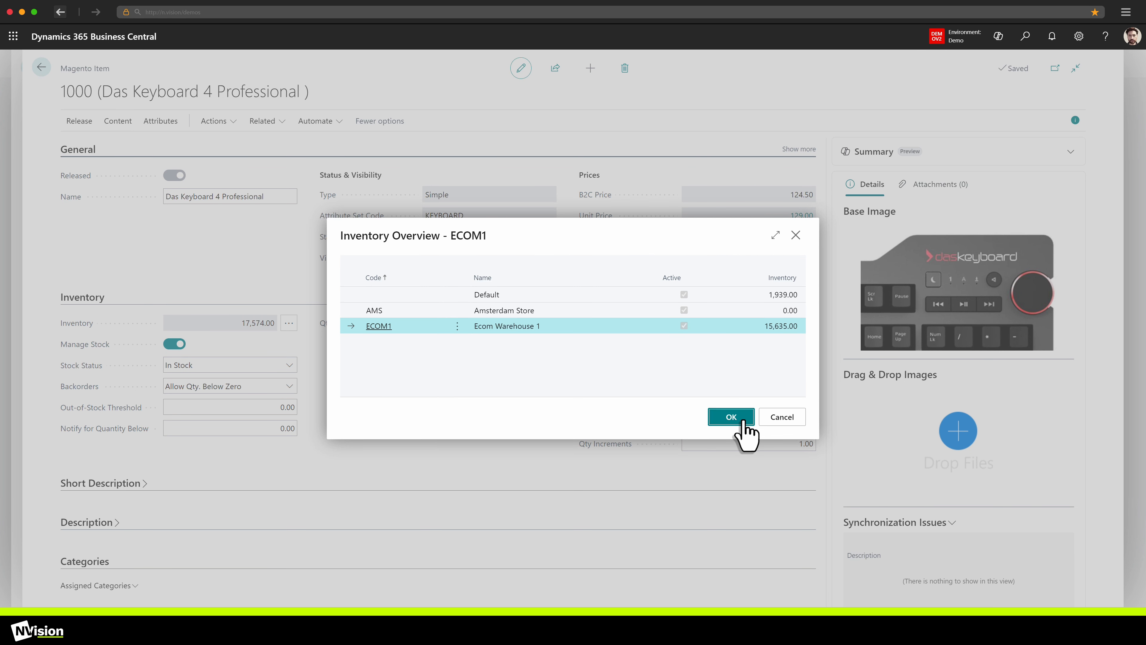
click(732, 417)
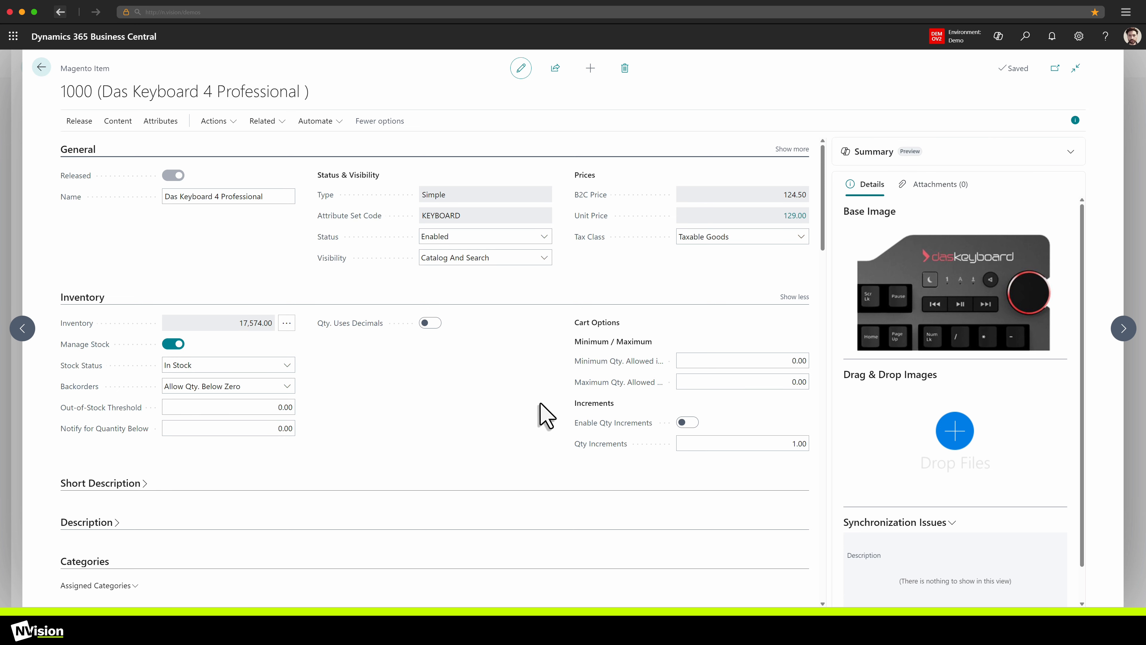
click(287, 386)
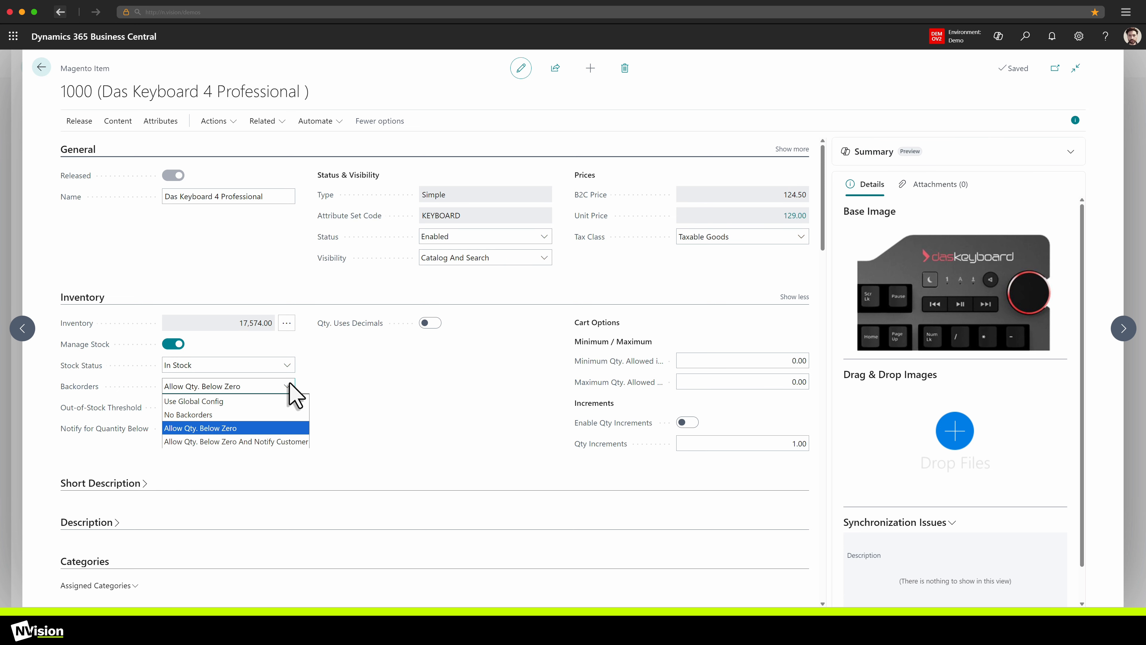
click(372, 391)
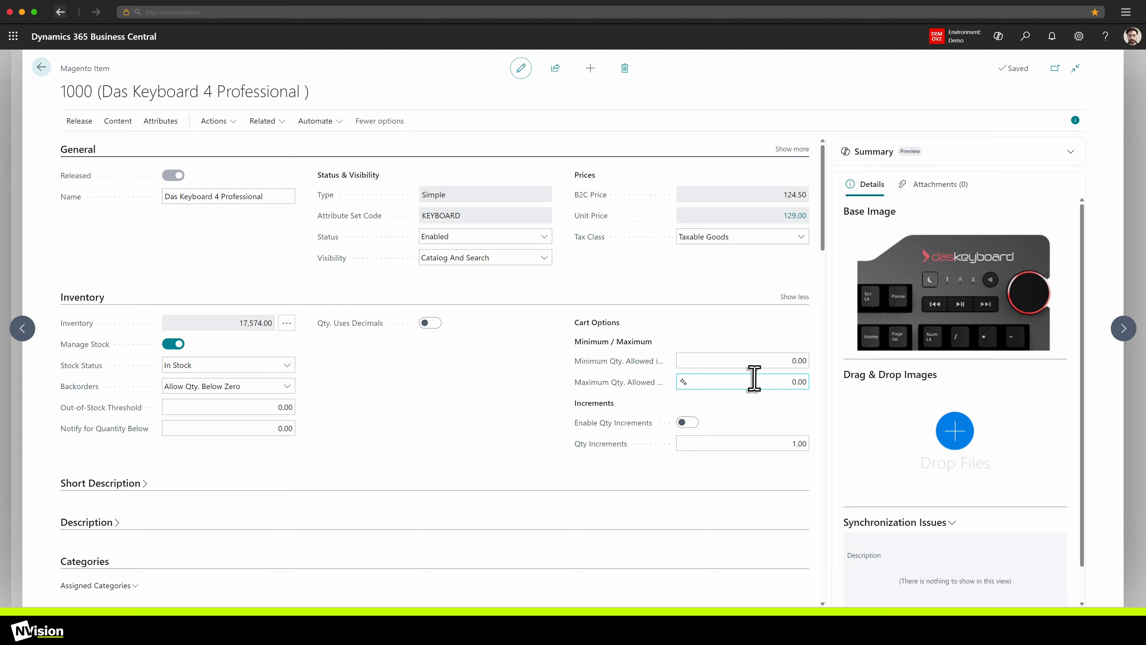
Step: Enable quantity increments for the item and set the increment to 4
click(687, 423)
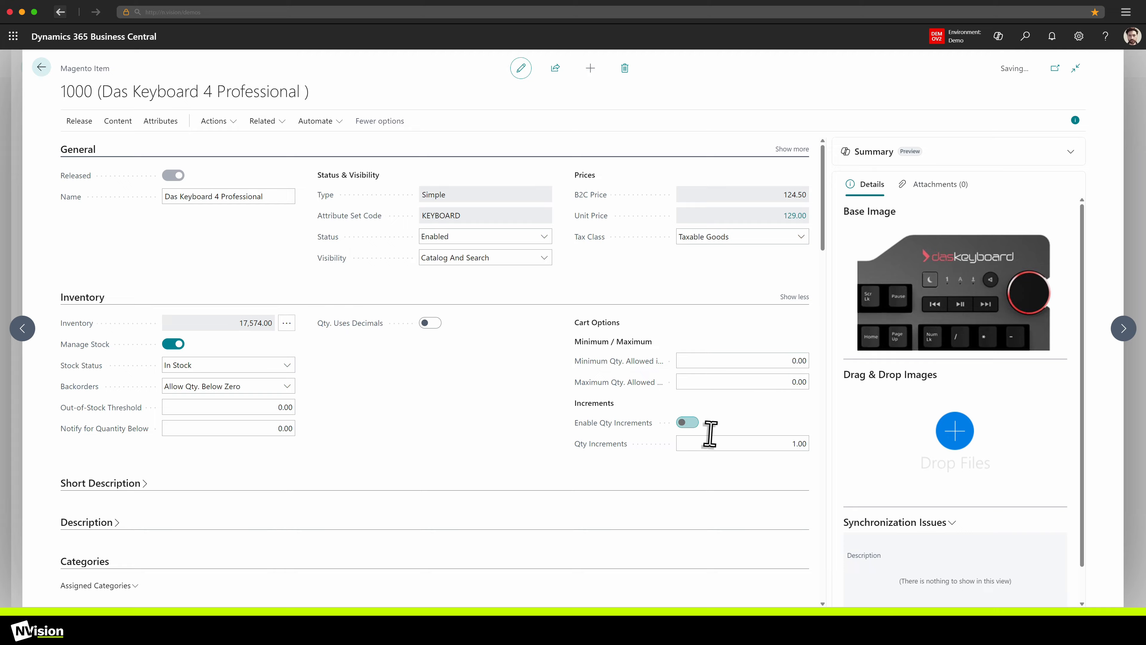
click(738, 443)
text(4)
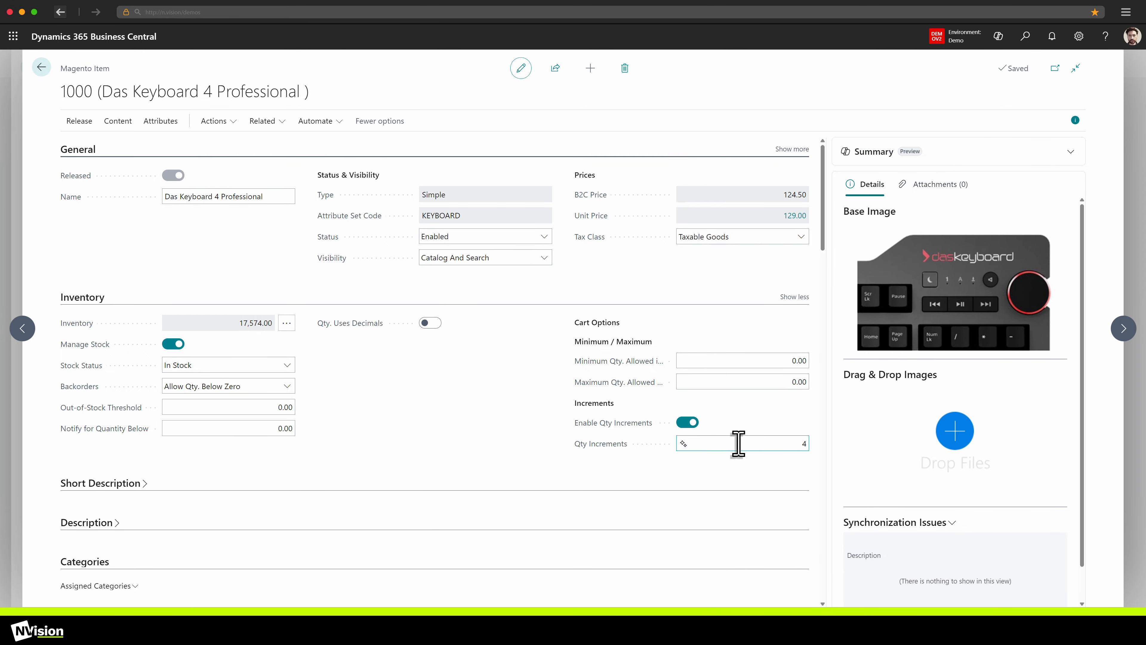
click(725, 470)
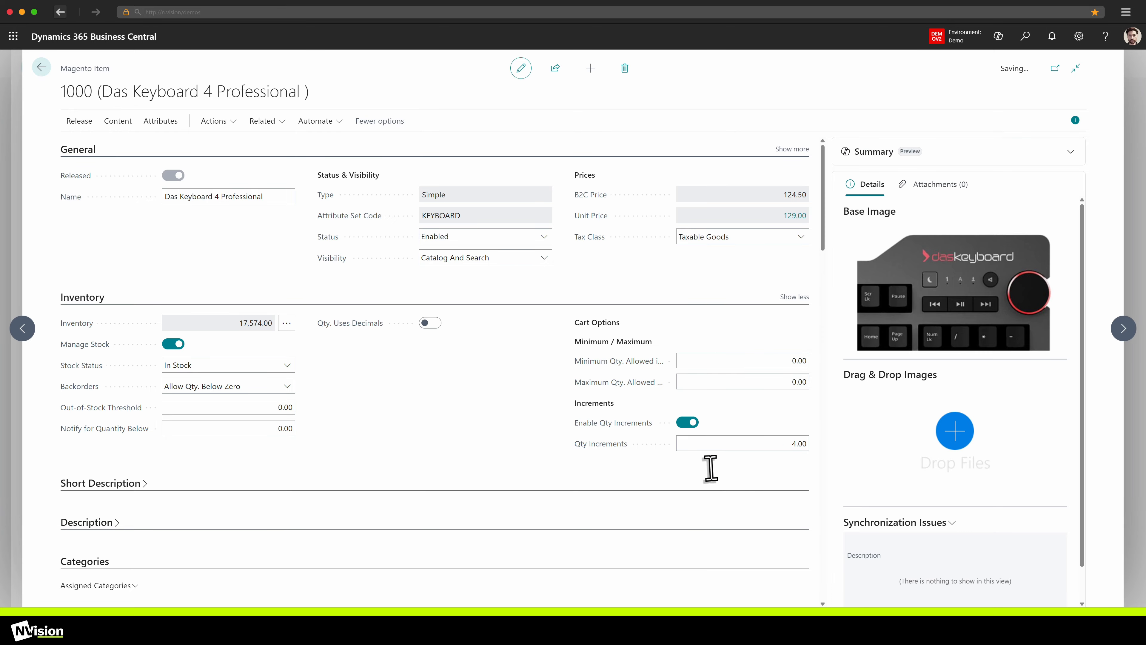
Step: Expand the item's short description and description to read both texts
scroll(469, 445, down, 3)
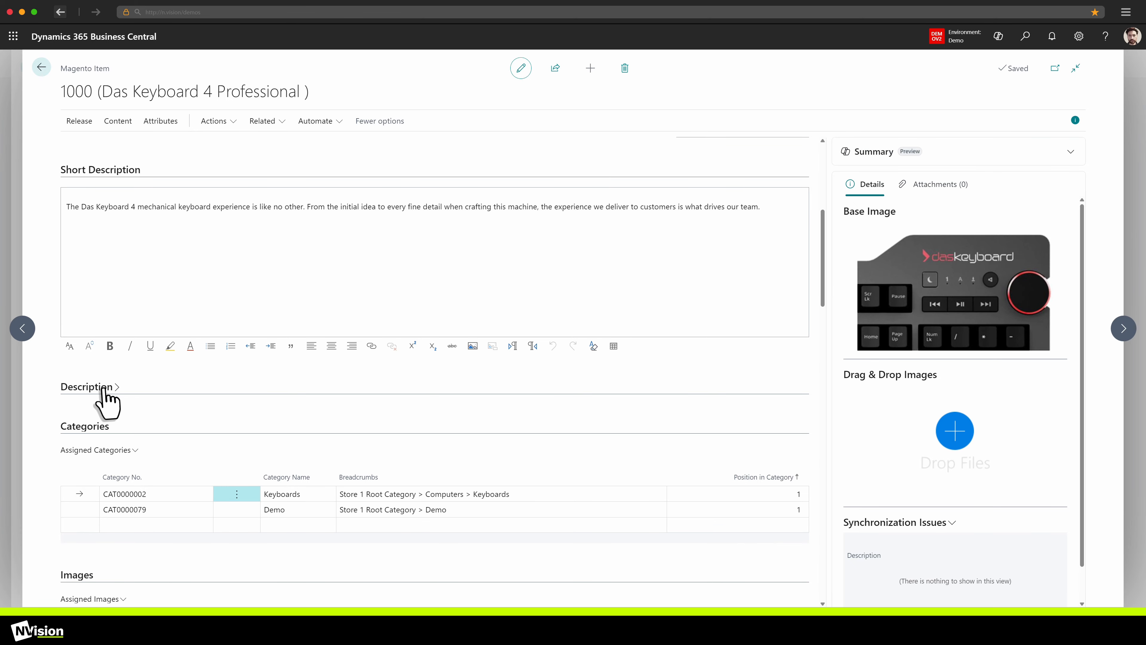
click(114, 394)
scroll(164, 414, down, 5)
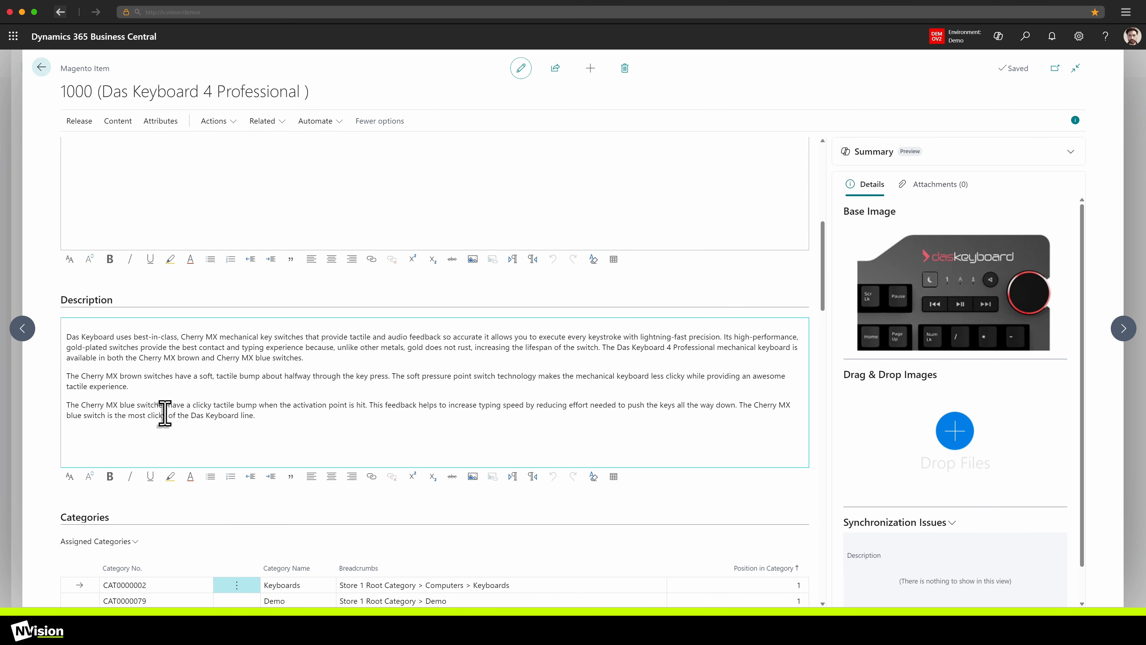
scroll(168, 422, down, 2)
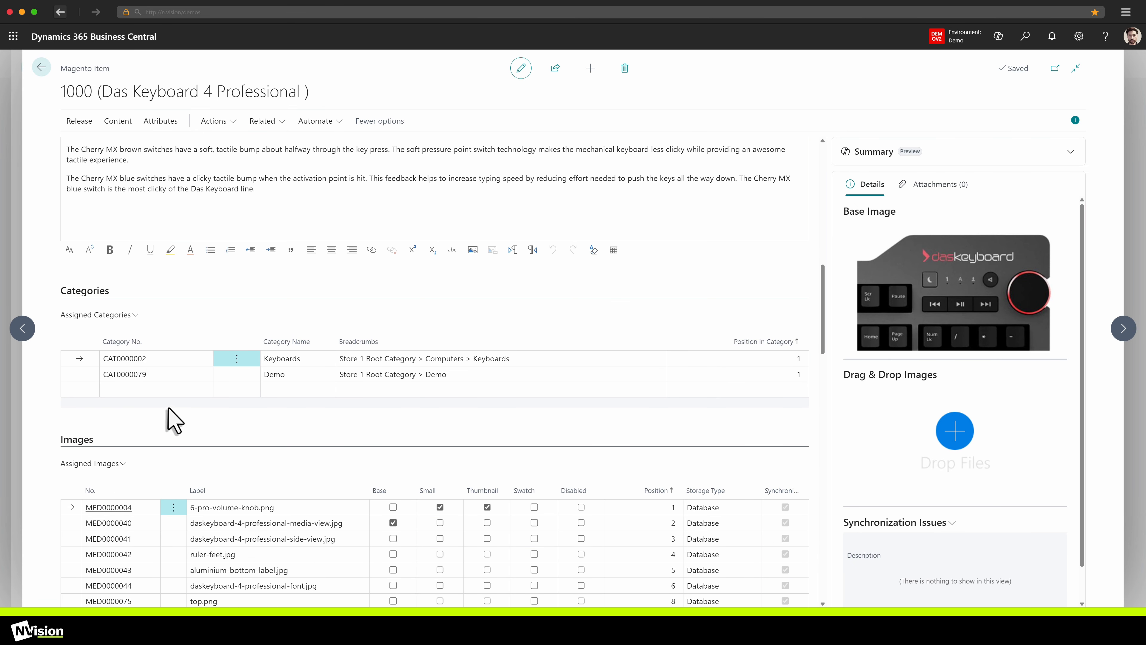
Step: Browse the full category list for a new line under the assigned categories, and cancel without selecting a category
click(182, 390)
click(205, 391)
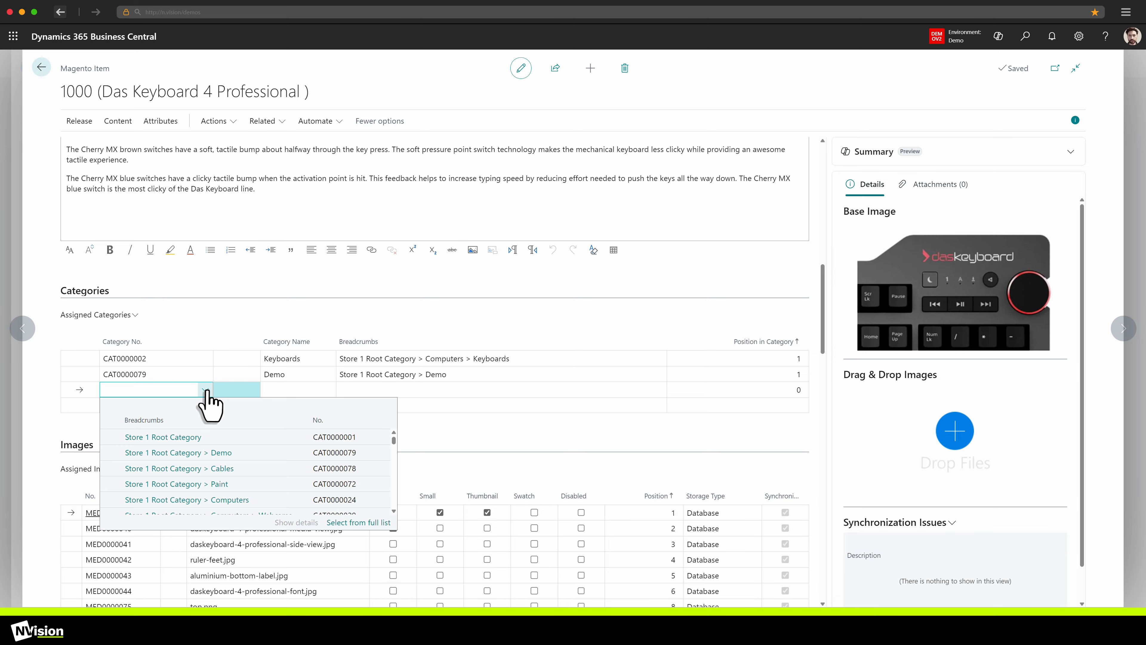
click(207, 390)
click(205, 390)
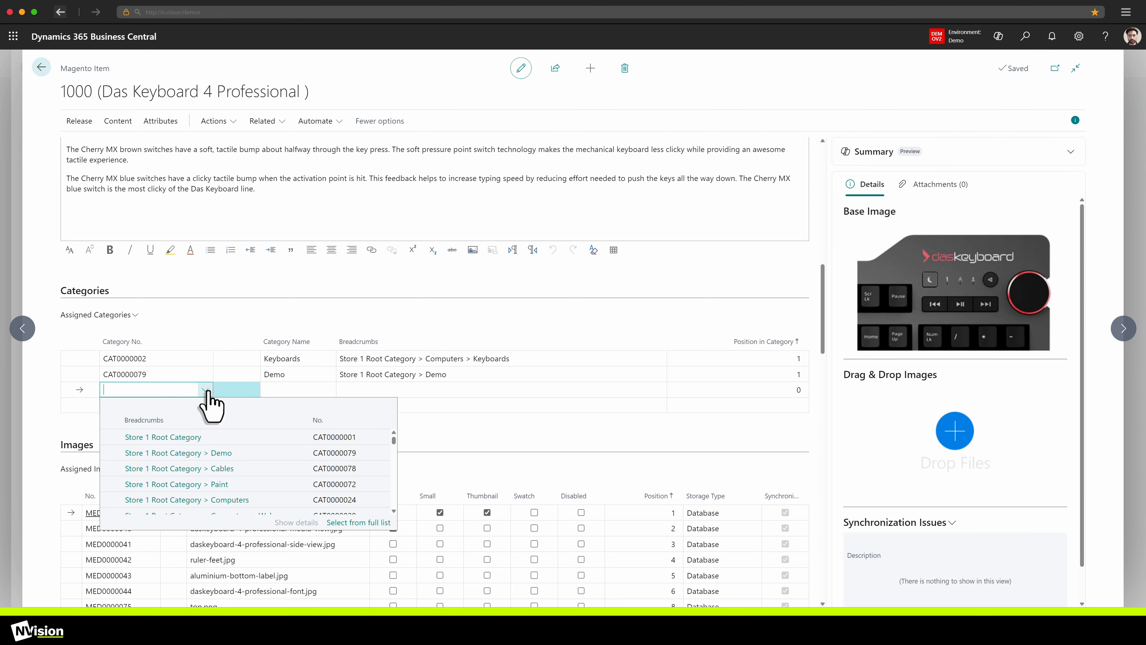
click(351, 524)
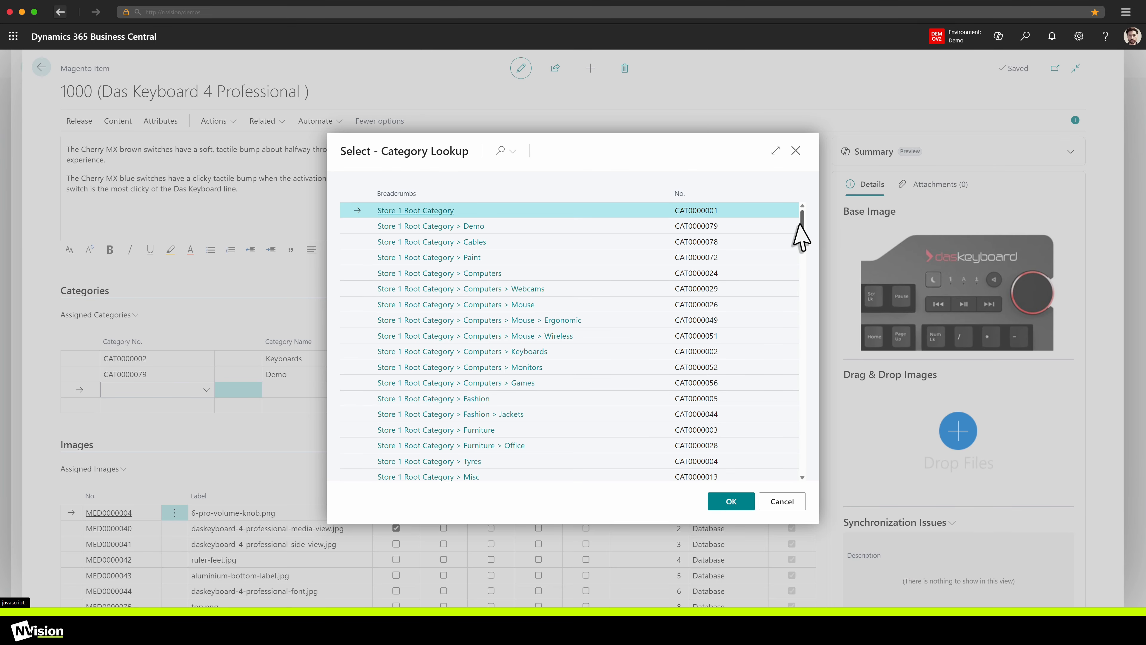
drag(801, 224, 810, 337)
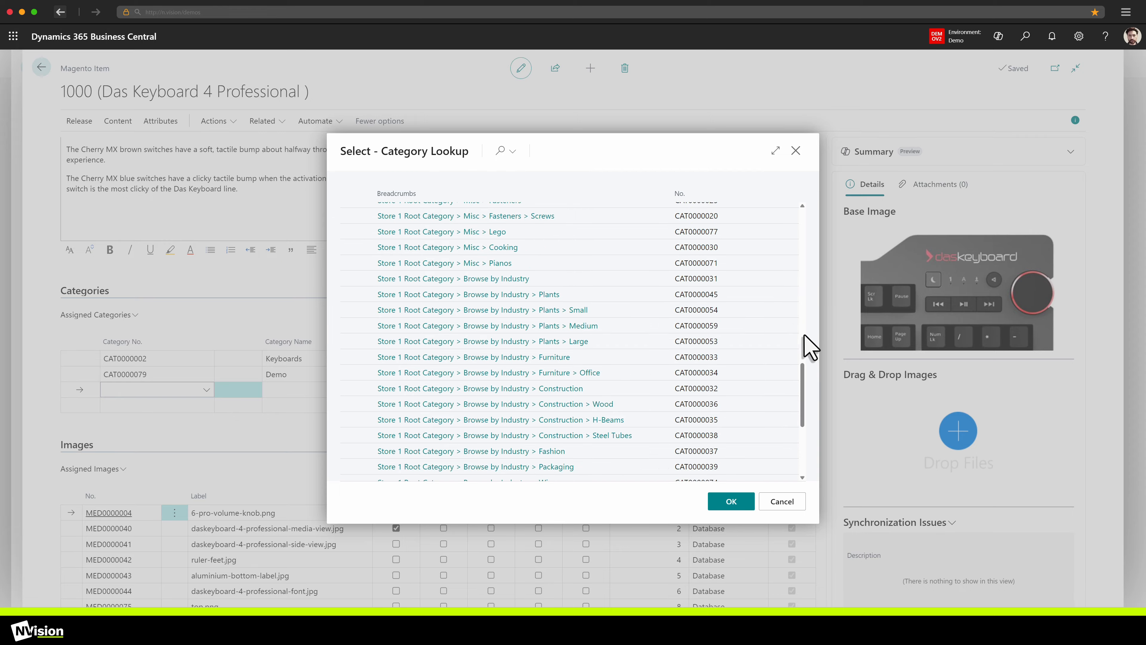
click(787, 505)
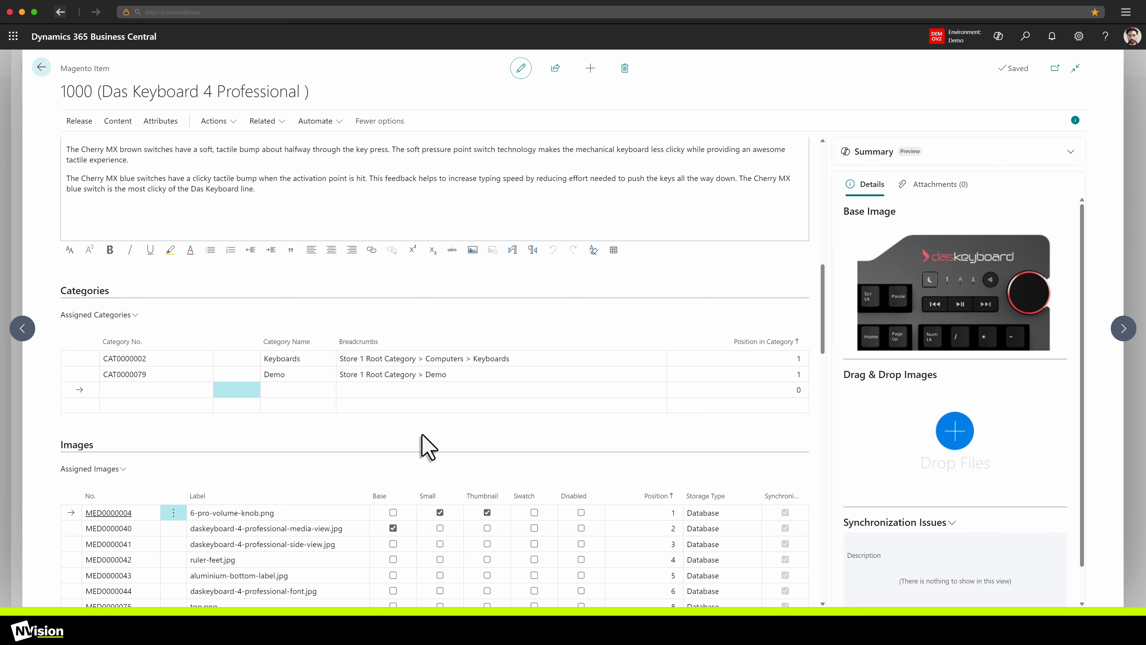
Step: Try the side view and the aluminium bottom label as base image, and make daskeyboard-4-professional-media-view.jpg the base image again
scroll(426, 447, down, 4)
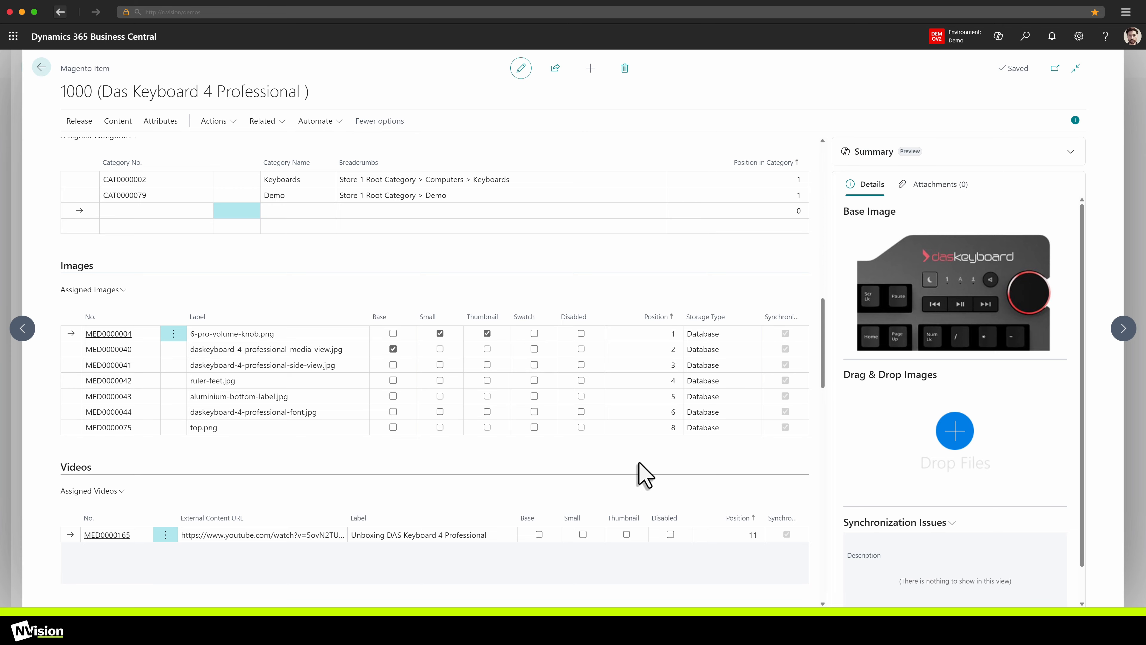
click(393, 365)
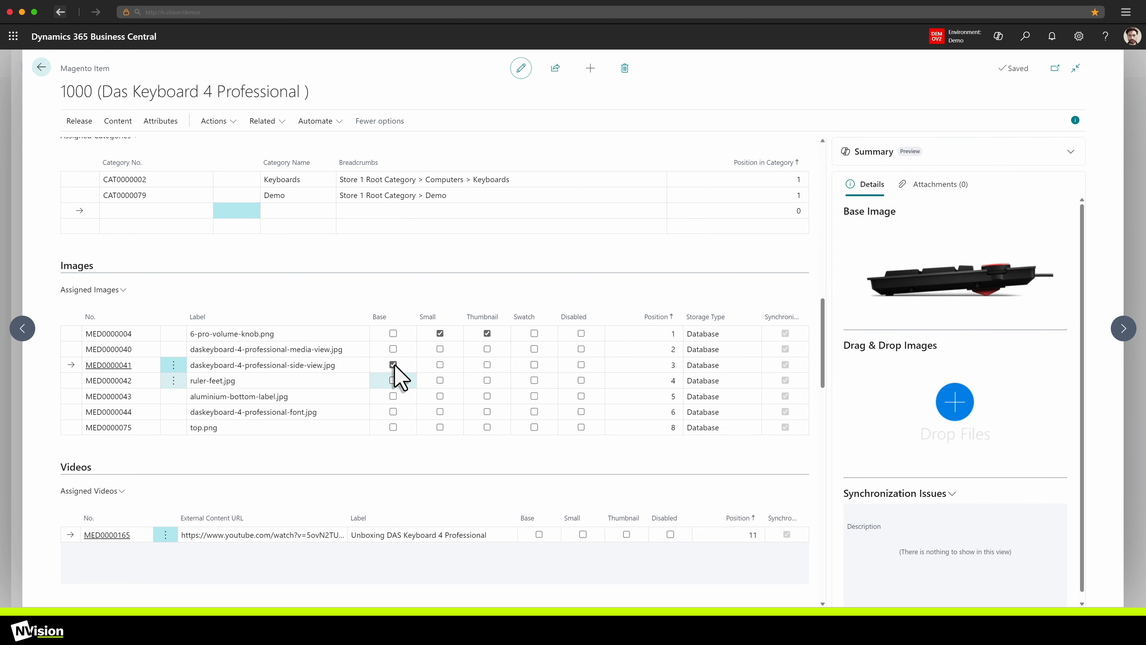
click(393, 396)
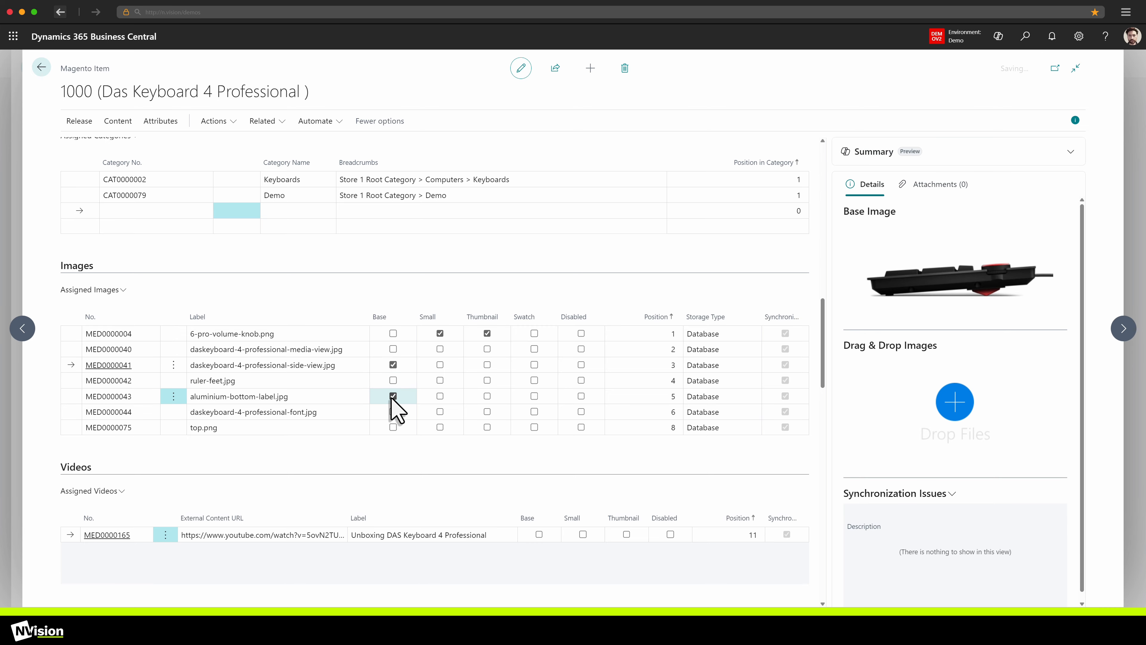
click(394, 349)
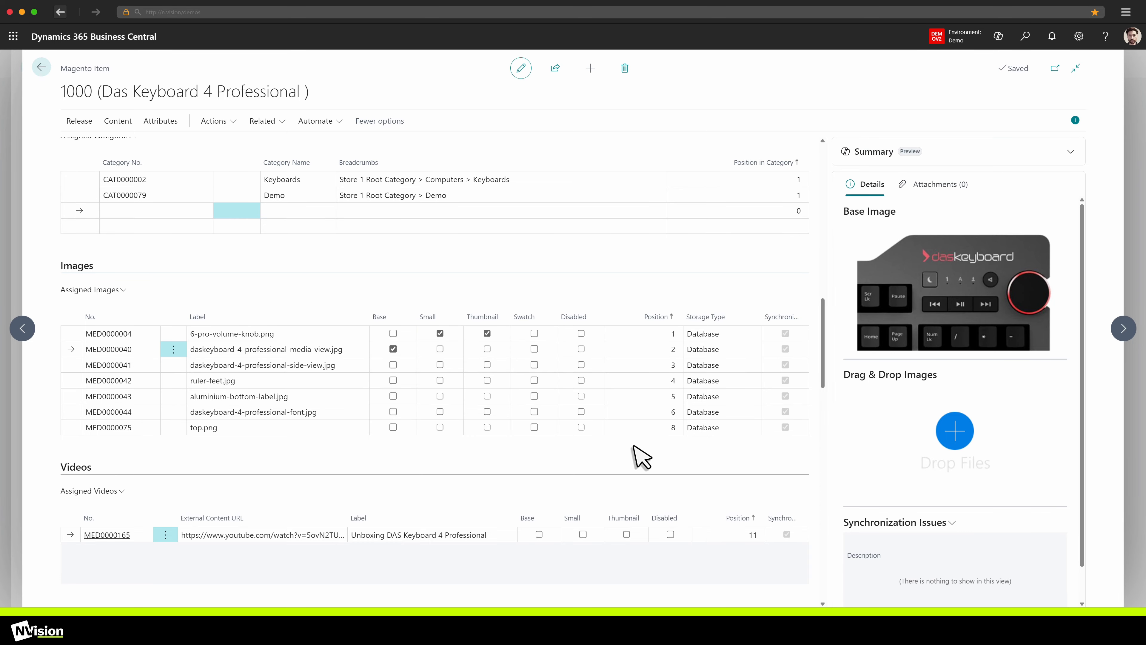
Step: Review the videos, attachments and attribute values assigned to the keyboard
scroll(629, 456, down, 3)
scroll(628, 456, down, 2)
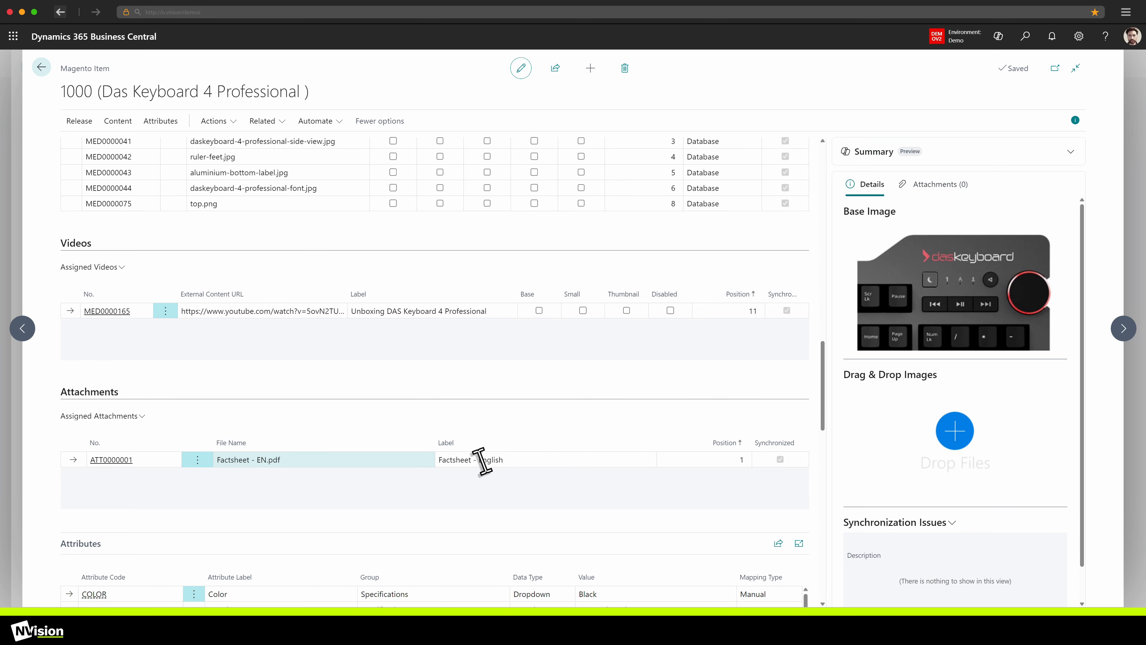
scroll(368, 474, down, 2)
scroll(367, 474, down, 5)
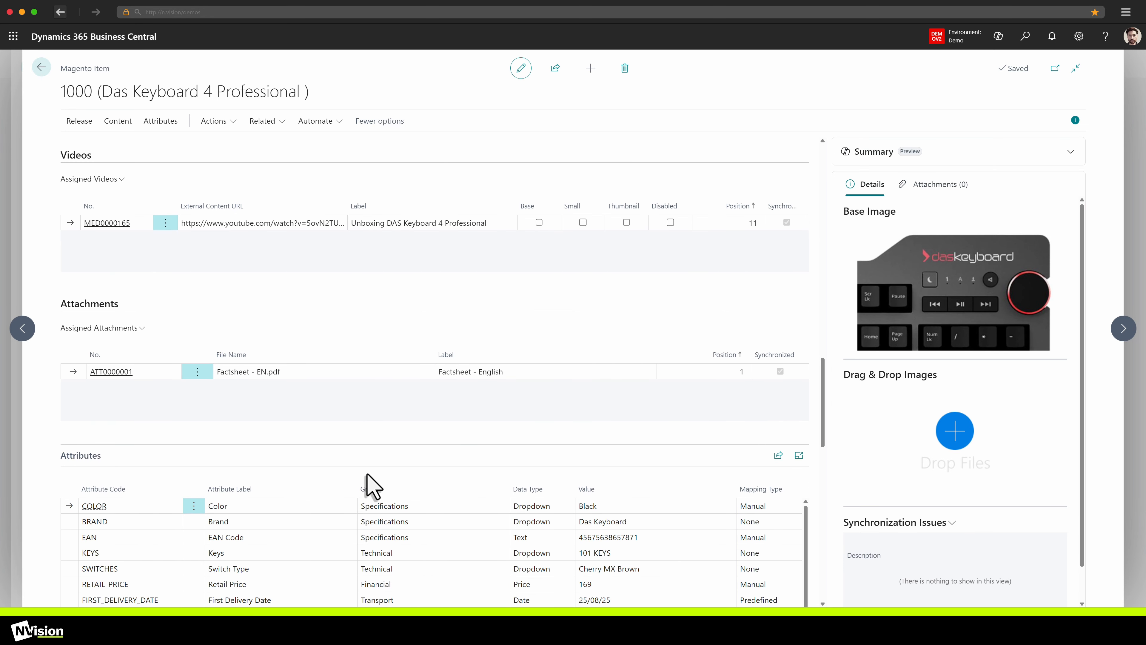
scroll(383, 459, up, 1)
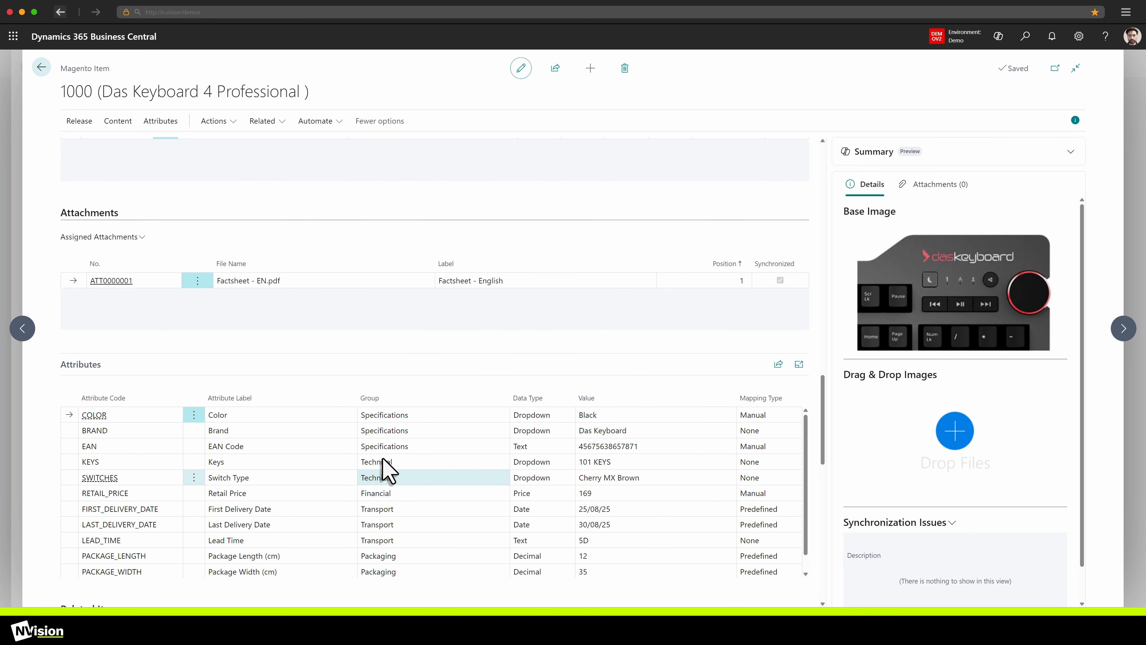
scroll(383, 459, down, 2)
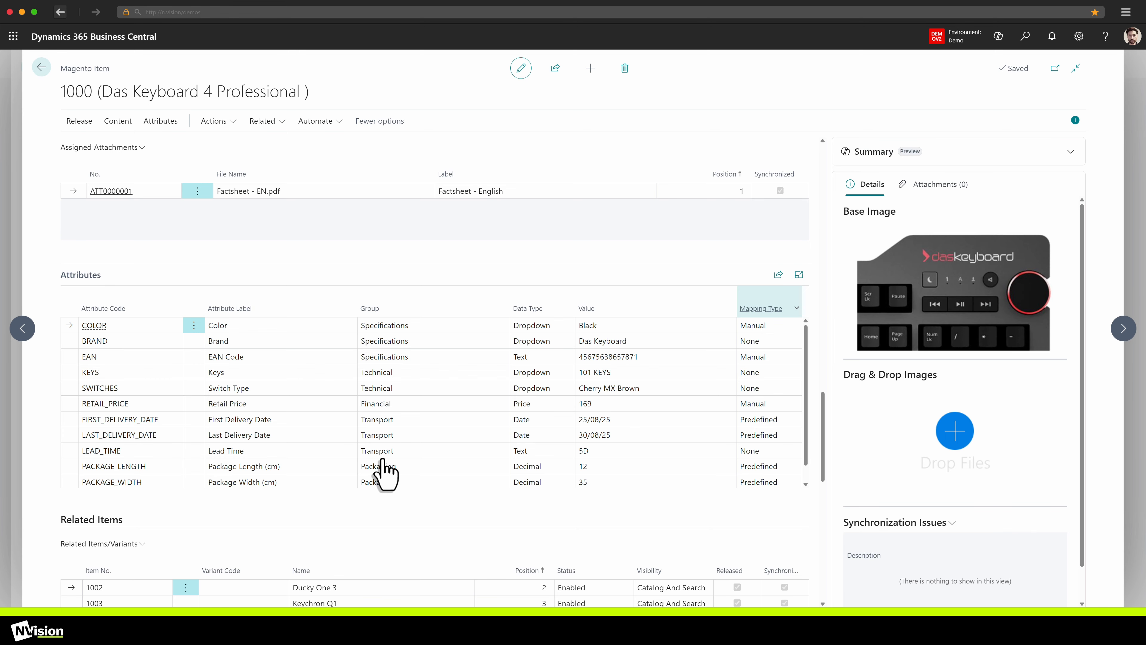
key(Down)
key(Down)
key(Down)
key(Down)
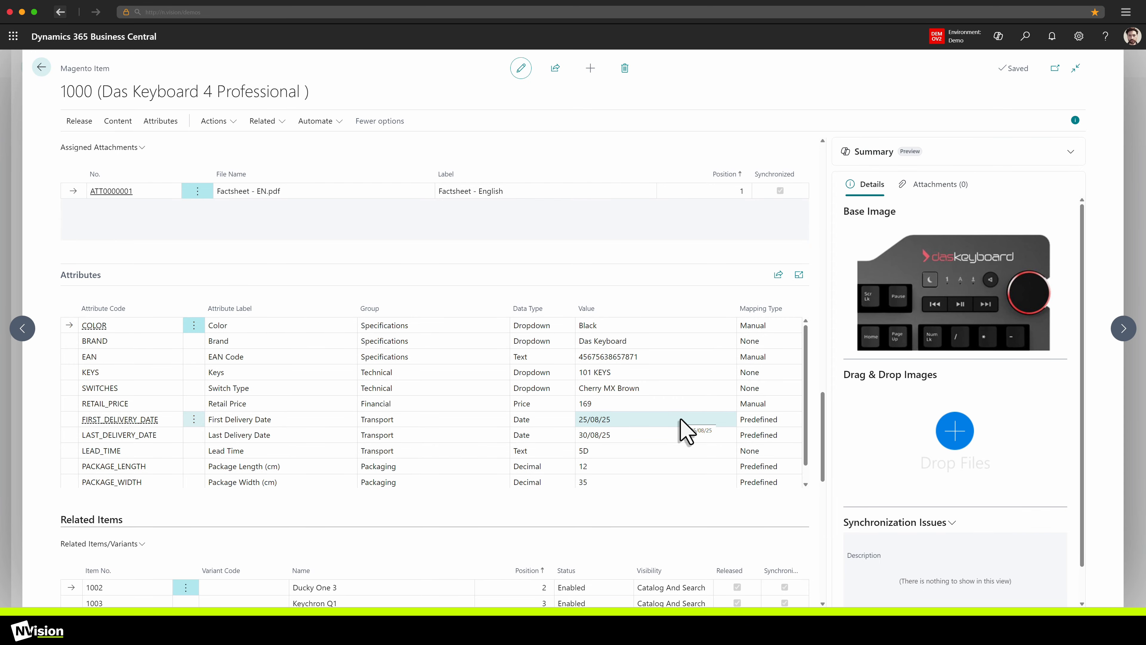
Step: Examine the item's related, cross-sell and up-sell items, together with its customizable options
scroll(673, 420, down, 7)
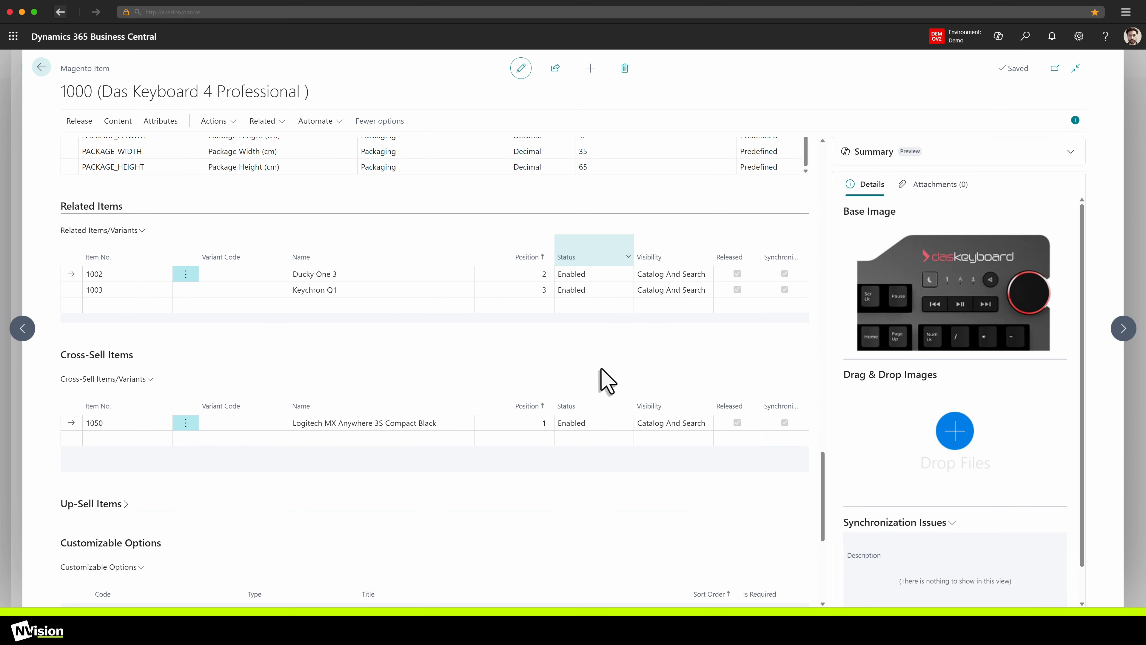
scroll(560, 384, up, 1)
scroll(375, 411, down, 2)
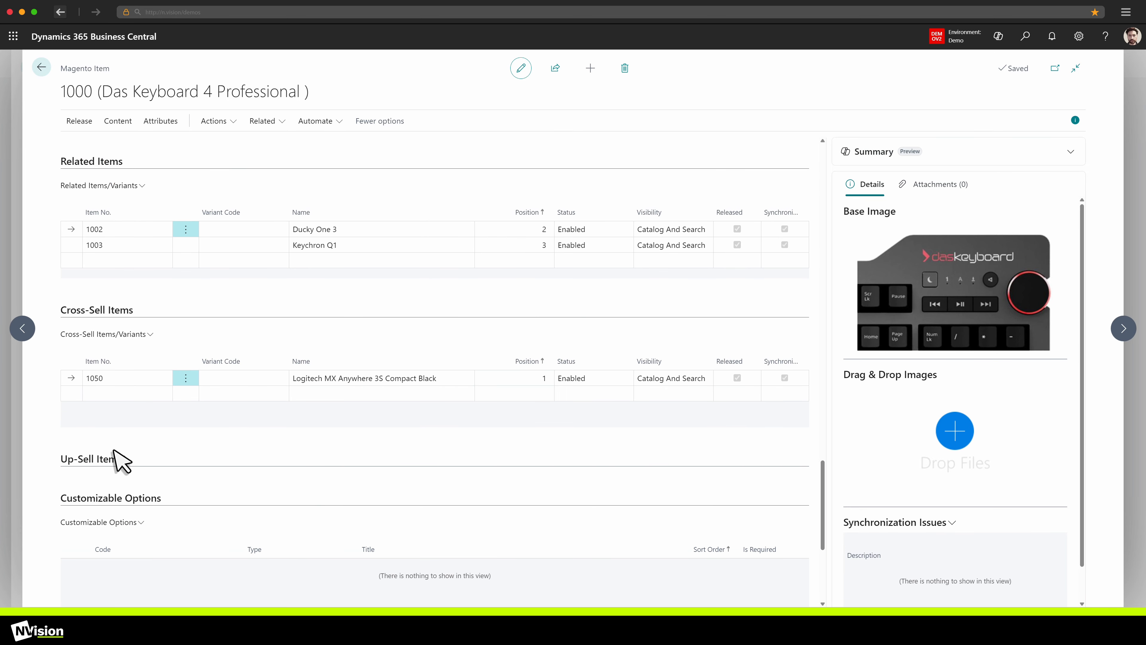
click(115, 460)
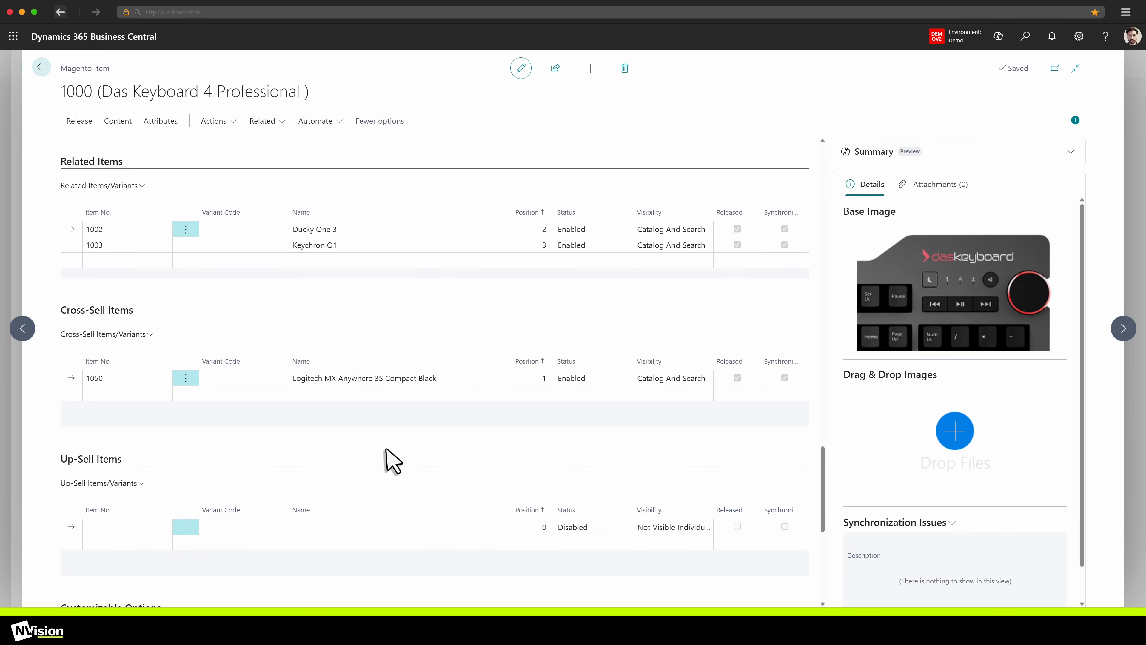
scroll(386, 451, down, 3)
scroll(402, 415, down, 2)
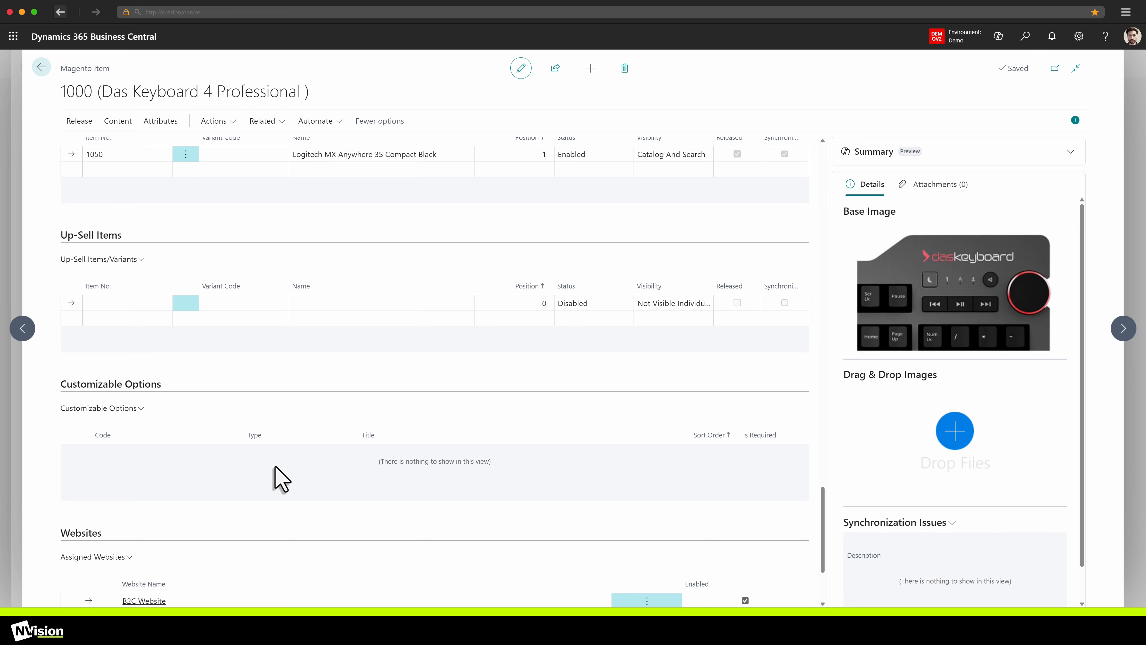
Step: Check the actions available for customizable options, and review the item's assigned websites and store-specific properties
click(113, 408)
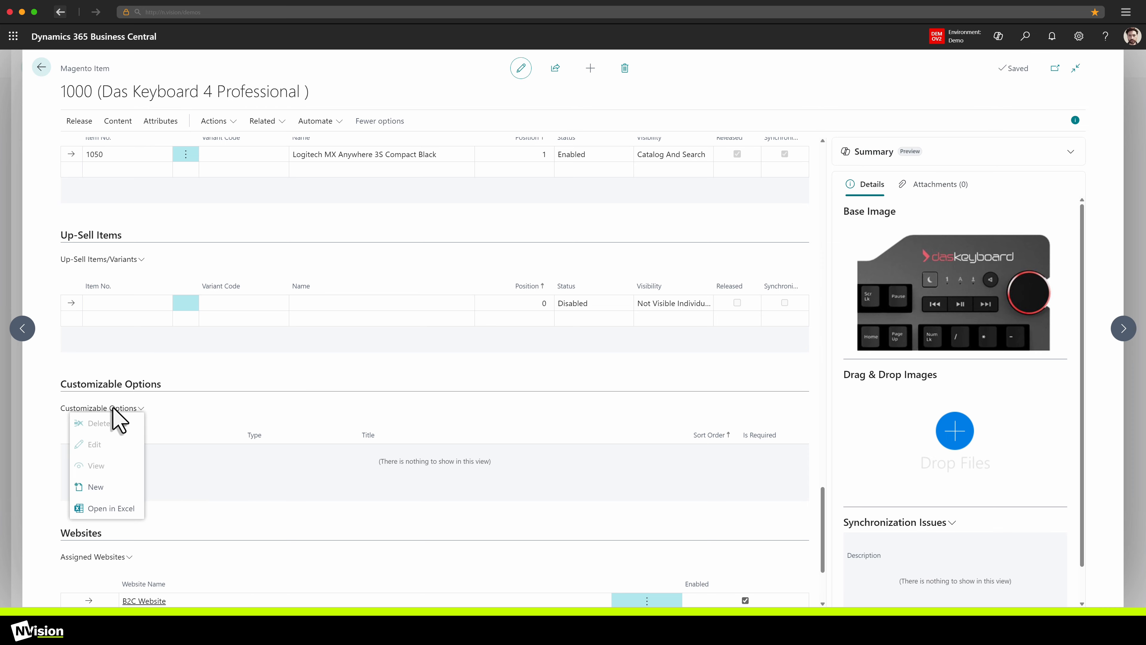
click(329, 497)
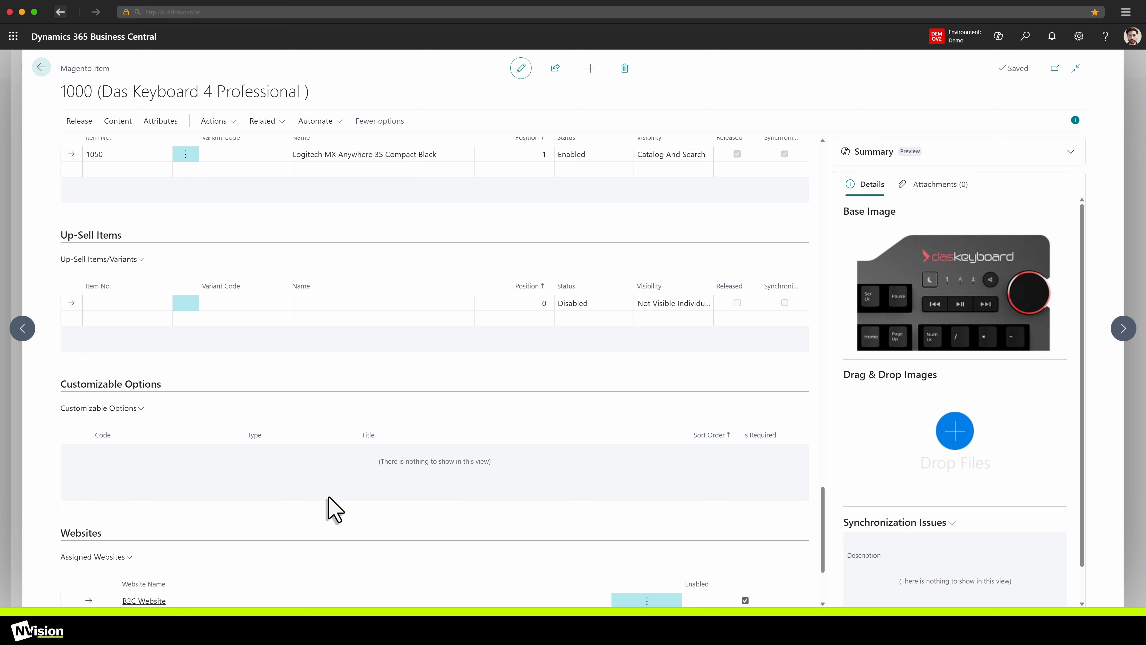
scroll(463, 513, down, 3)
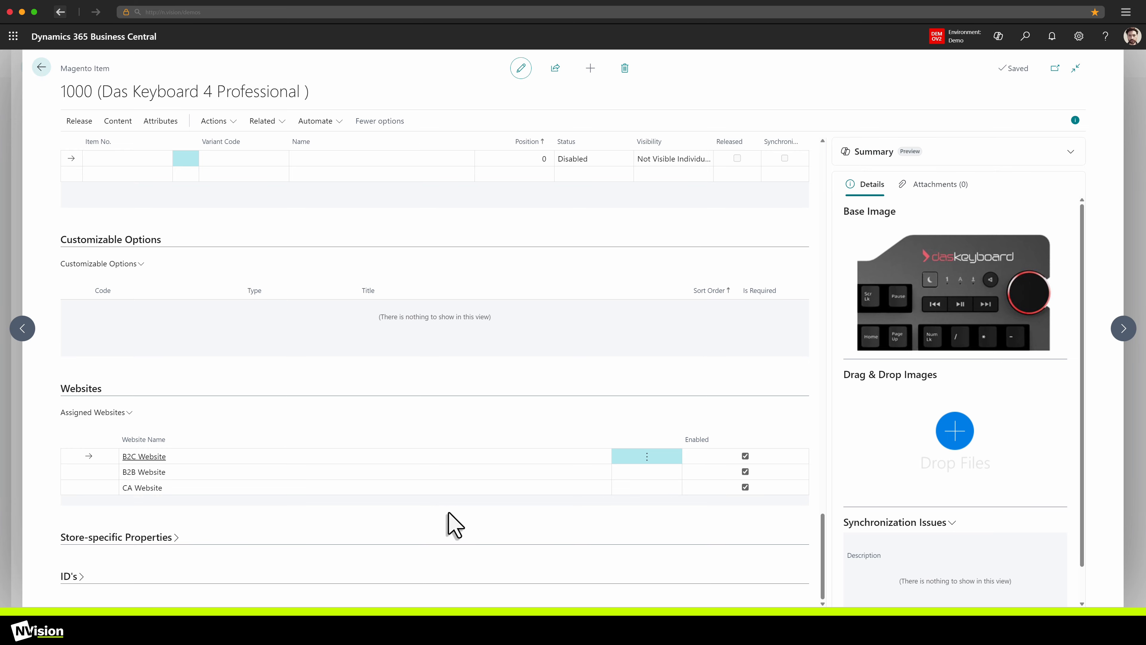
click(150, 538)
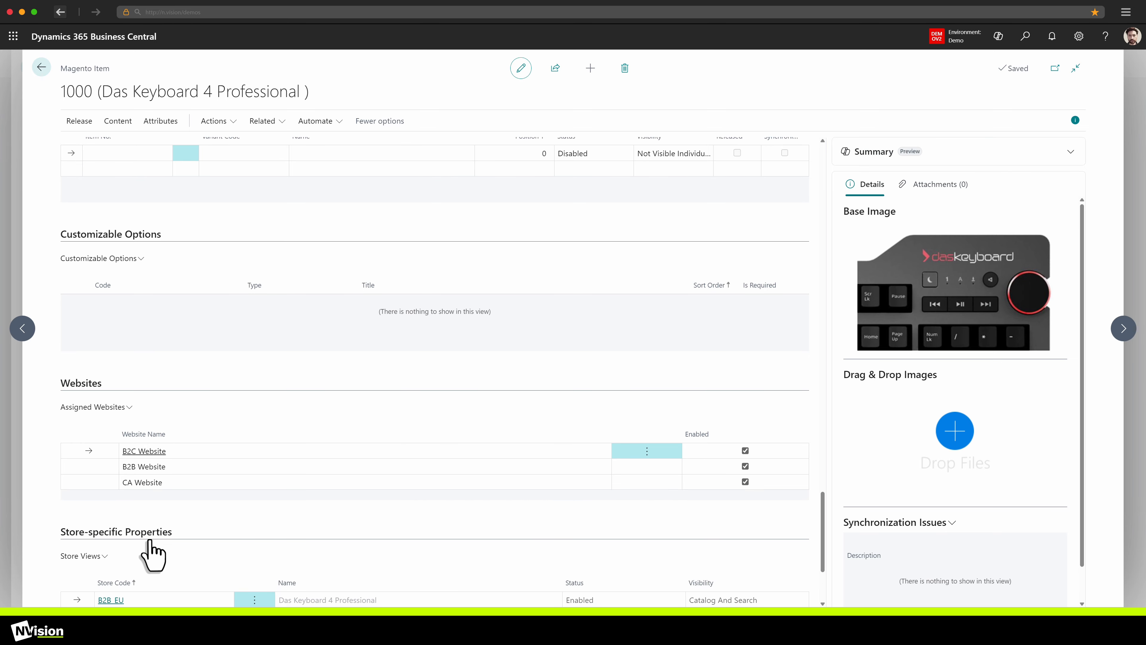
scroll(151, 552, down, 3)
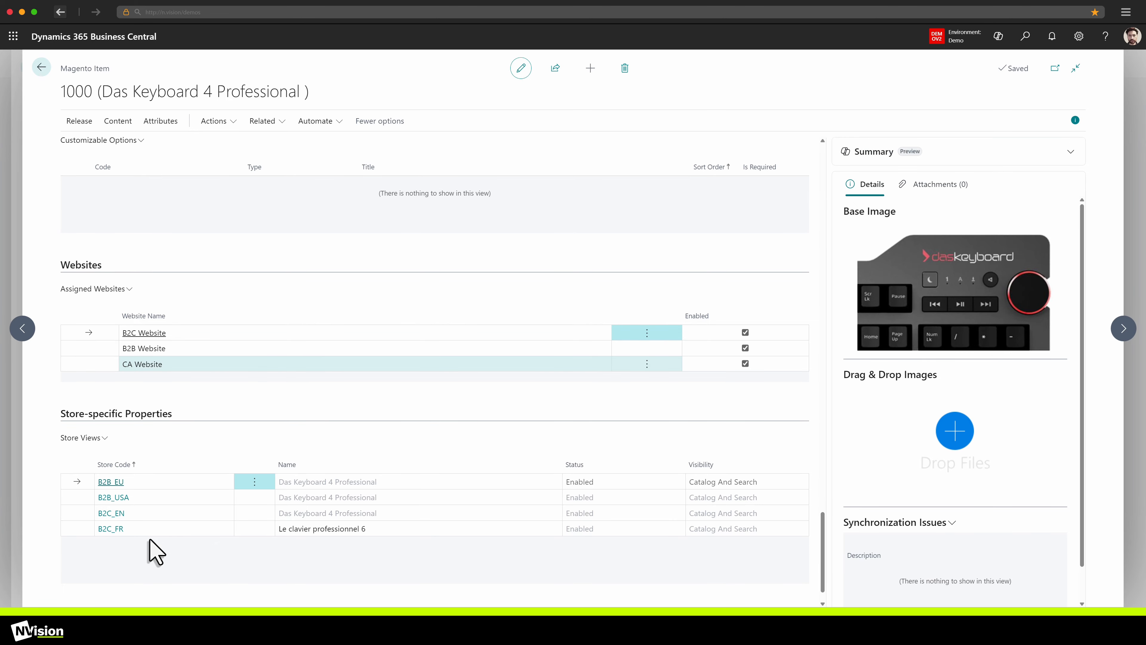
scroll(155, 552, down, 1)
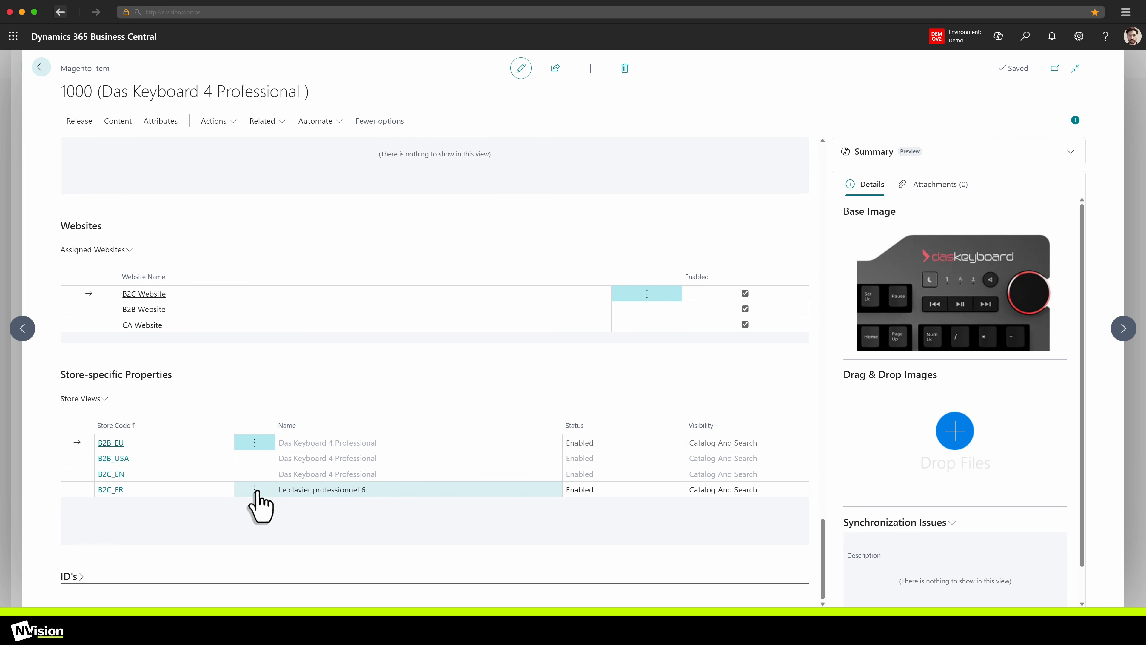
Step: Open the keyboard's B2C_FR store view, inspect its store-specific name, and return to the Magento item card
click(117, 492)
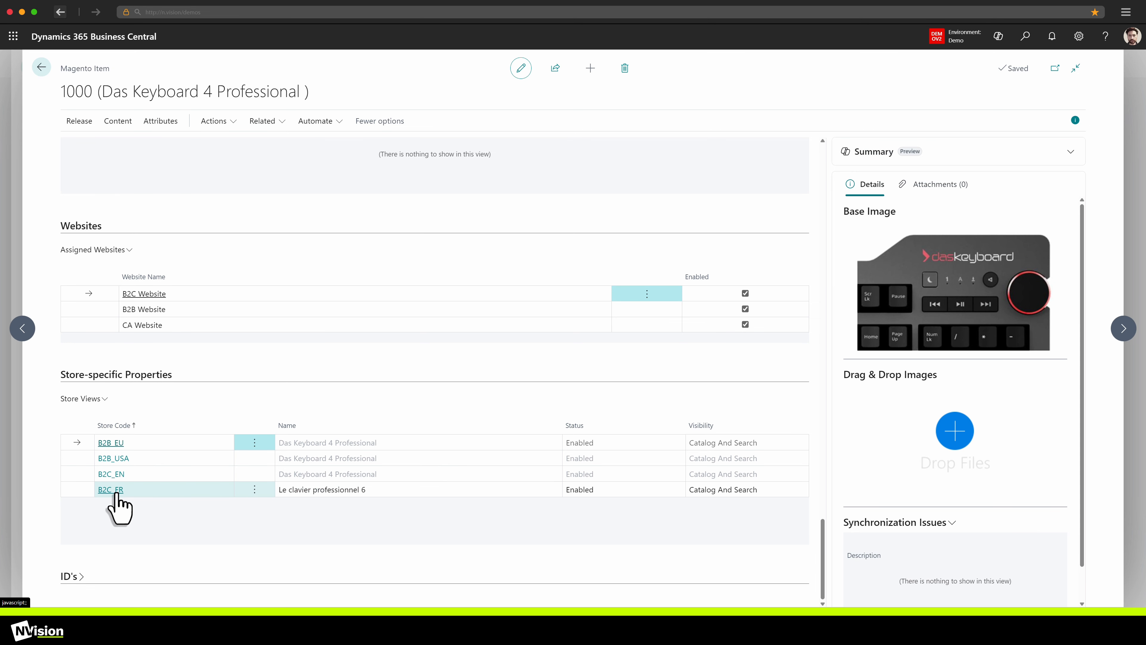
click(114, 495)
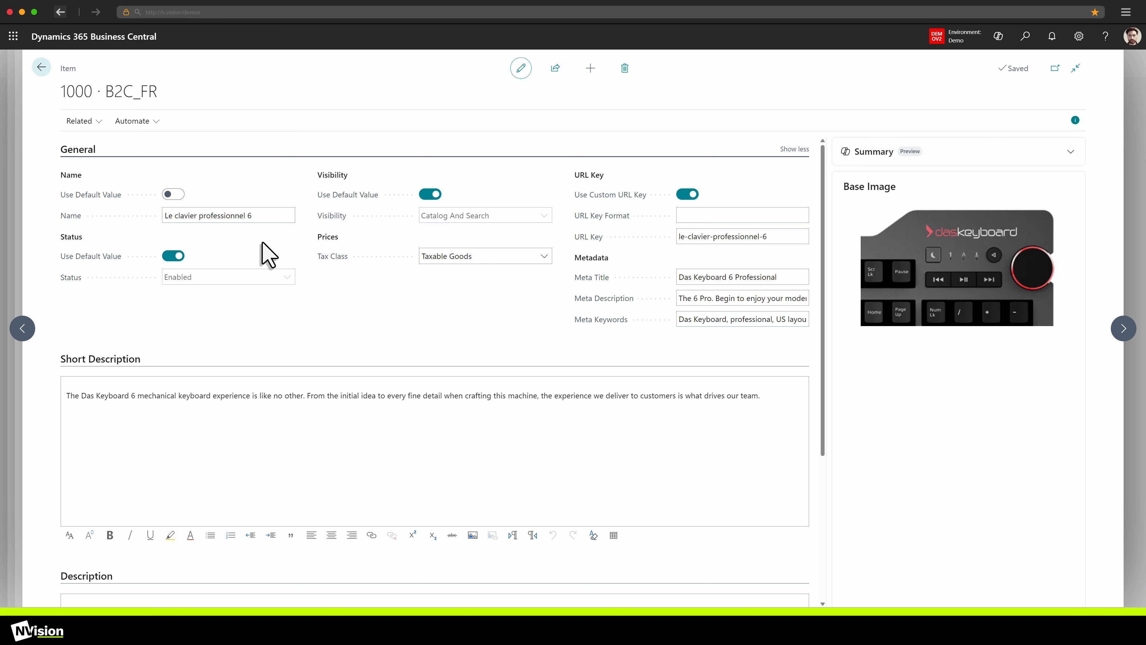
drag(272, 217, 160, 227)
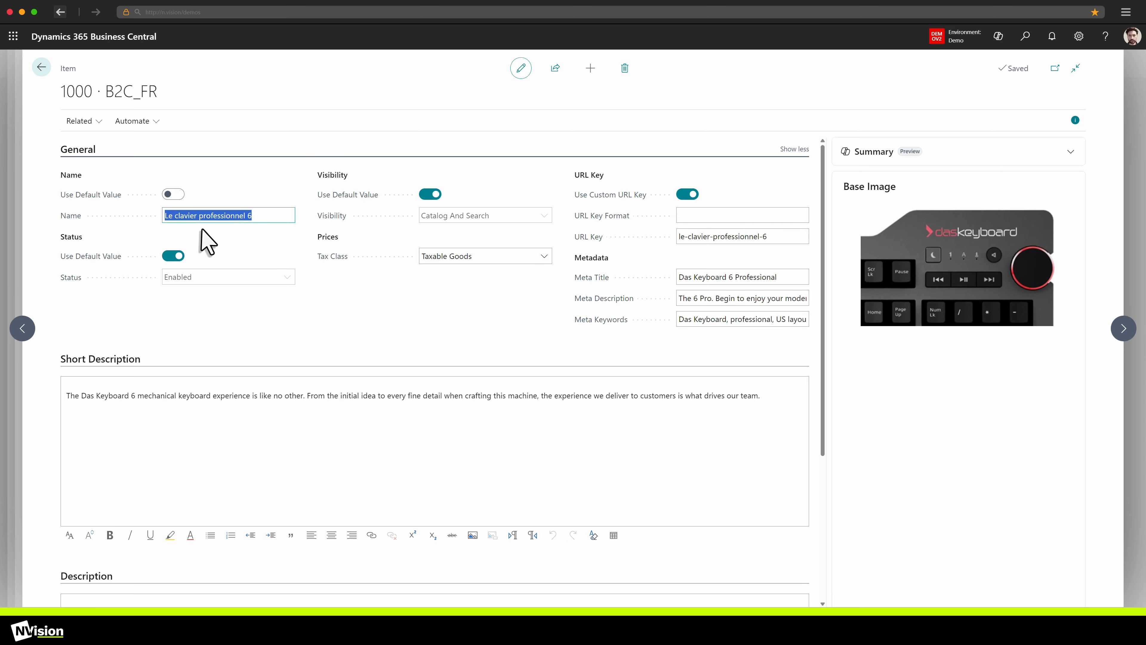
click(232, 236)
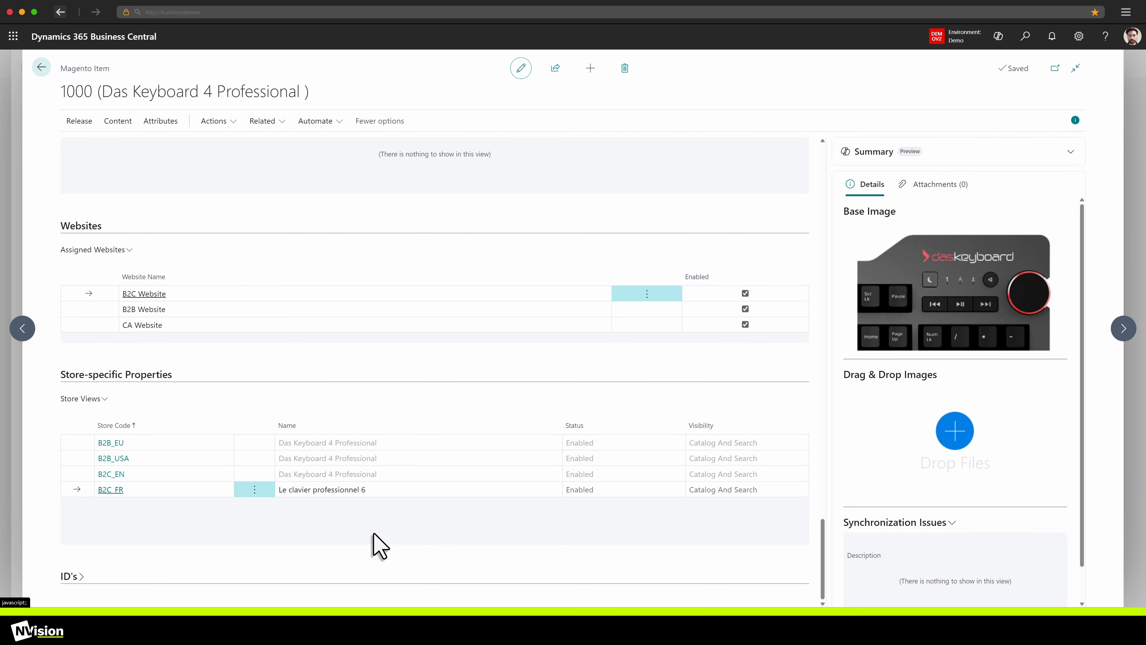
Step: Check the release and reopen options of the keyboard's Magento item card without changing its release status
scroll(378, 546, up, 20)
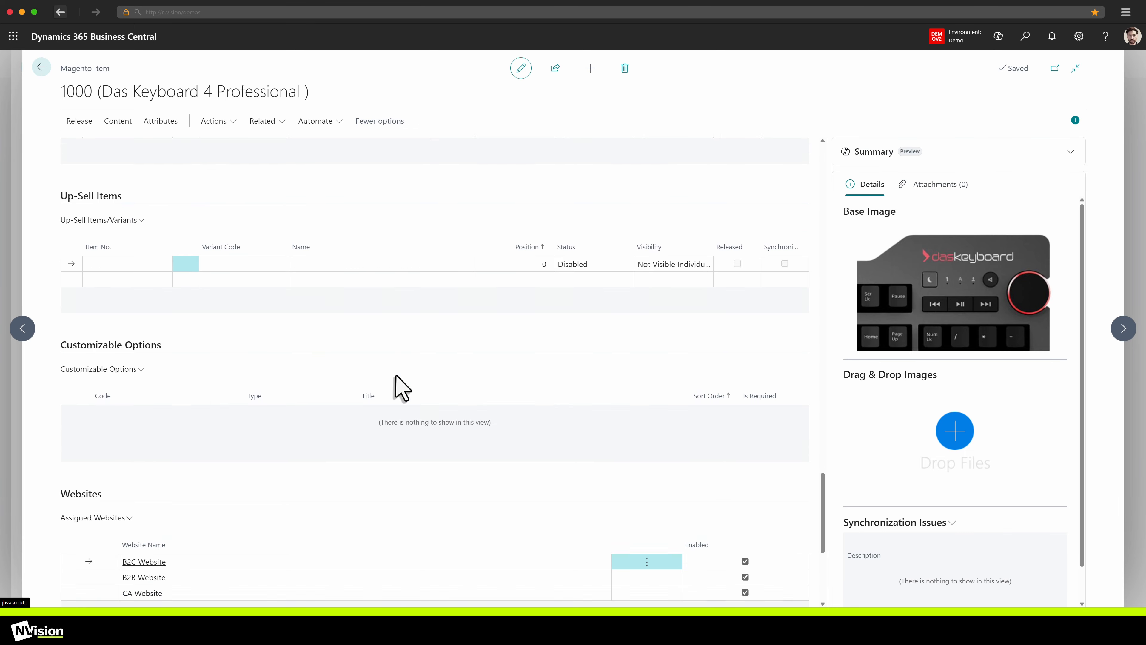
scroll(402, 387, up, 15)
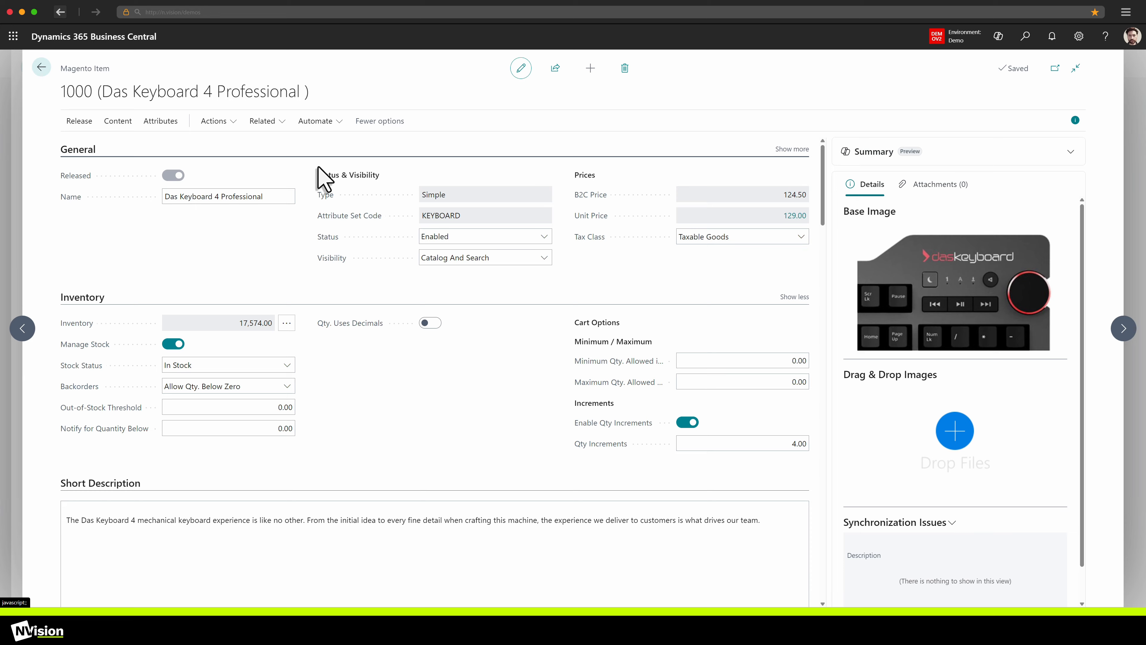
click(80, 121)
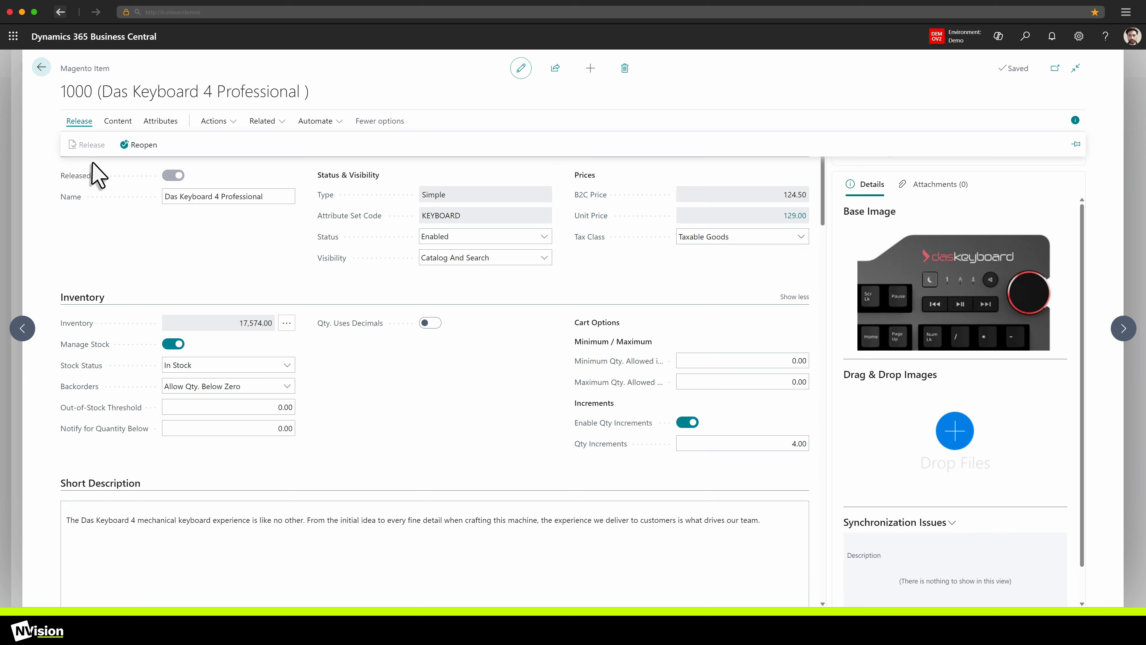
click(121, 232)
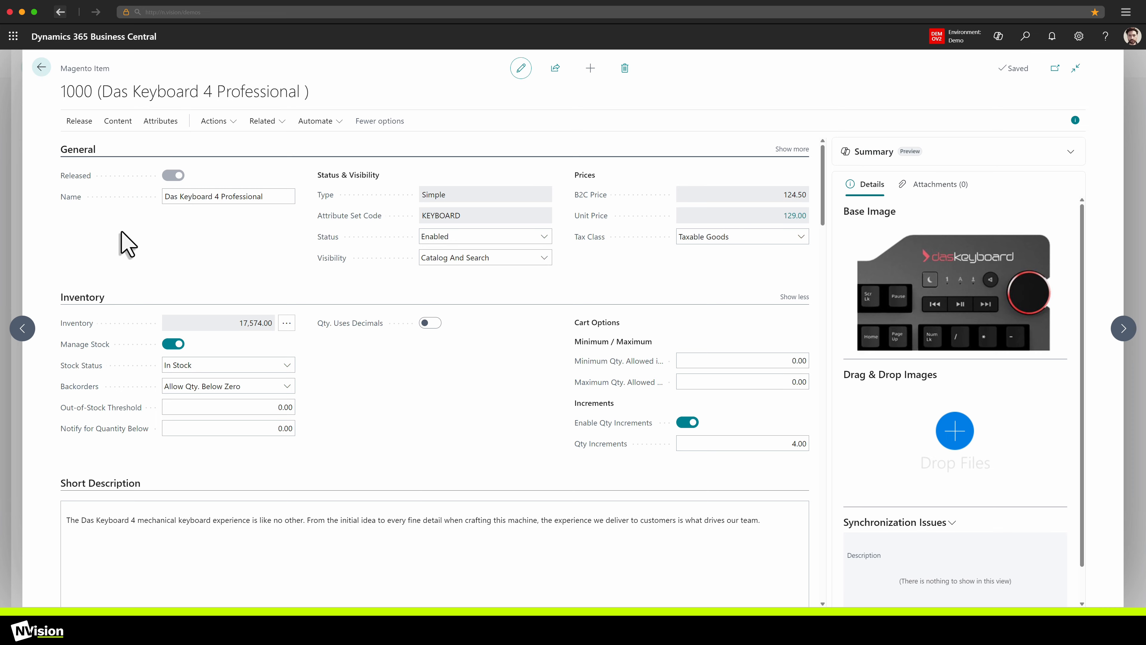
Step: Leave the keyboard's item cards for the items list and open the Magento Categories page
click(41, 67)
click(41, 67)
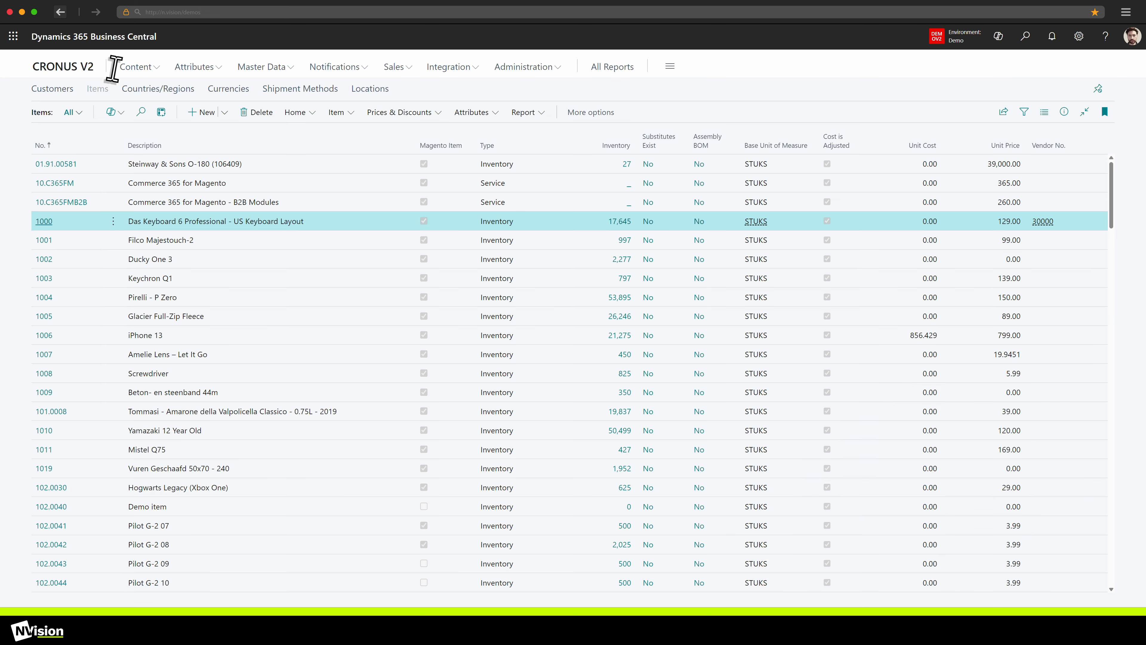
click(155, 68)
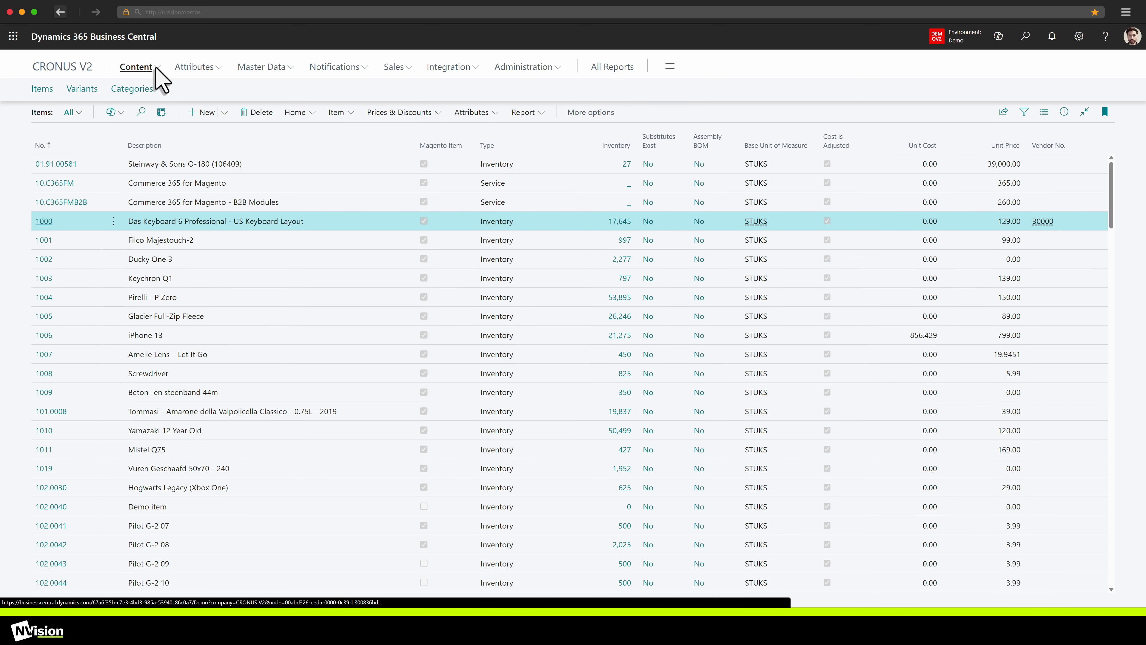
click(137, 92)
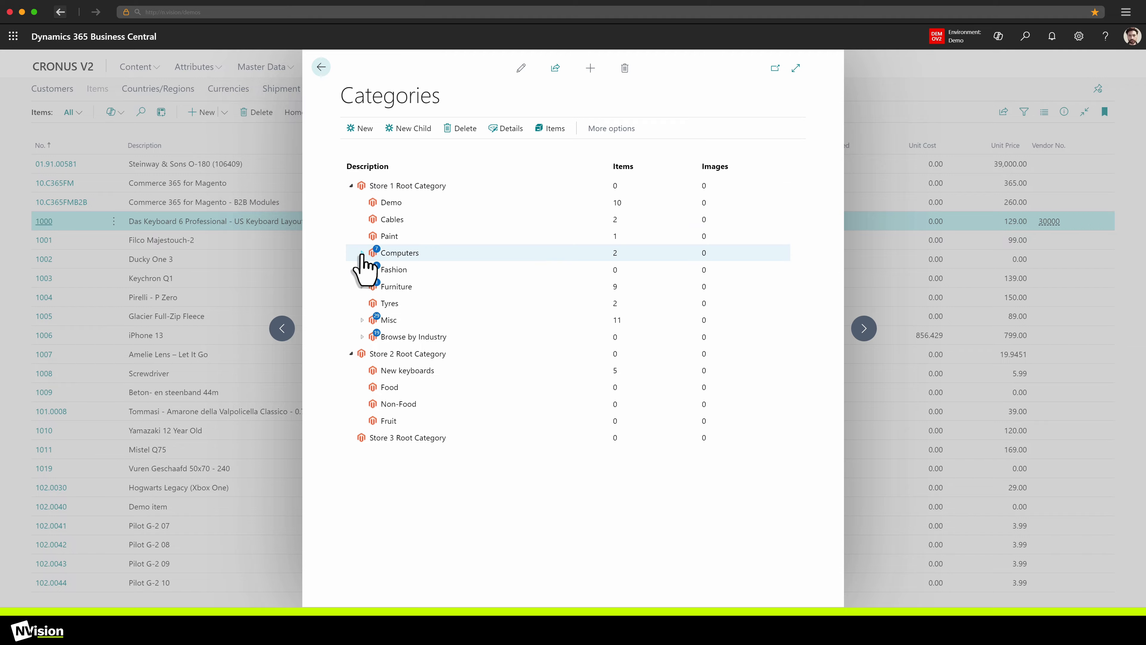
Step: Expand the Computers category, check its editing options, and move the Games subcategory above Webcams
click(362, 253)
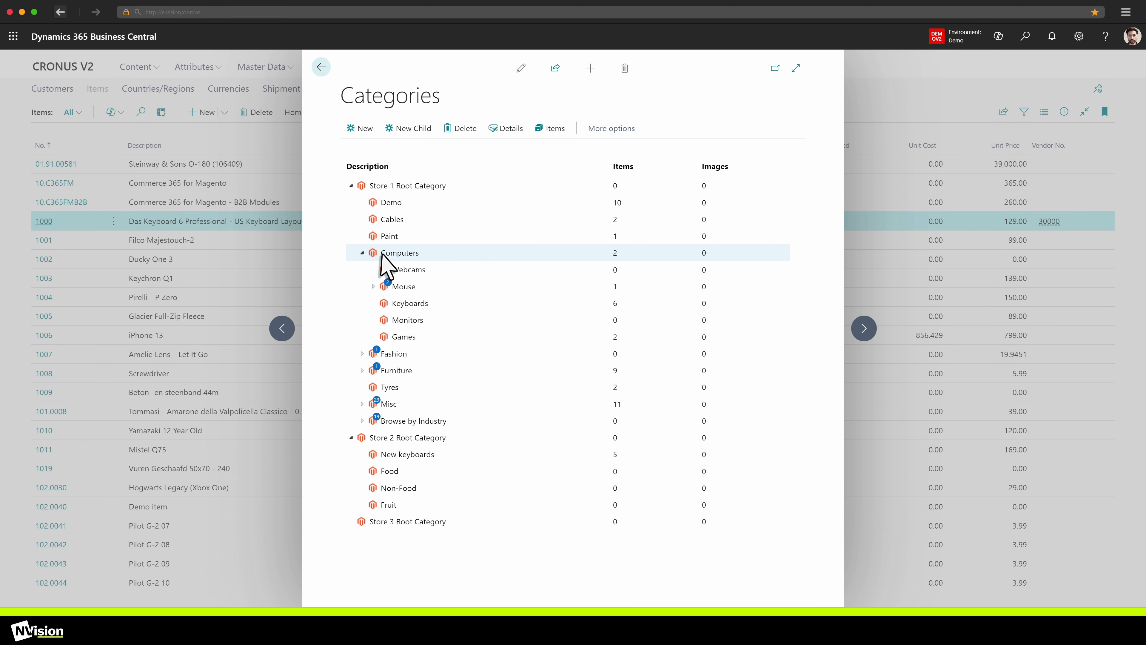
right_click(496, 255)
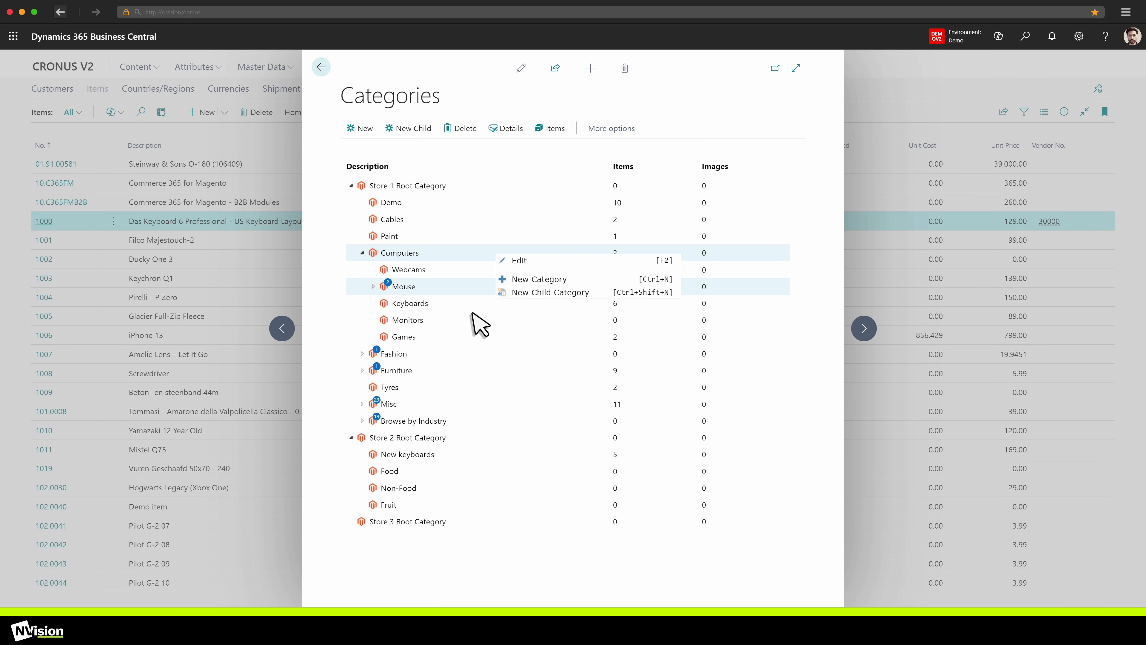
click(411, 337)
drag(410, 337, 427, 267)
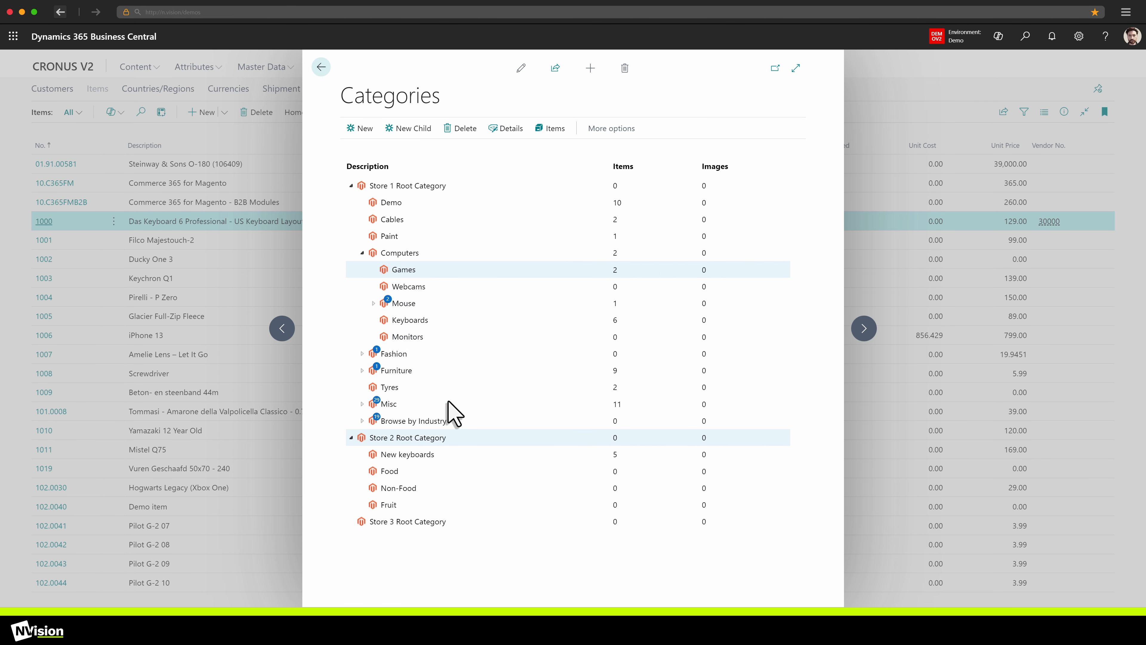
Step: Collapse the Store 1 and Store 2 root categories, and expand Store 2 Root Category to view its subcategories
click(351, 438)
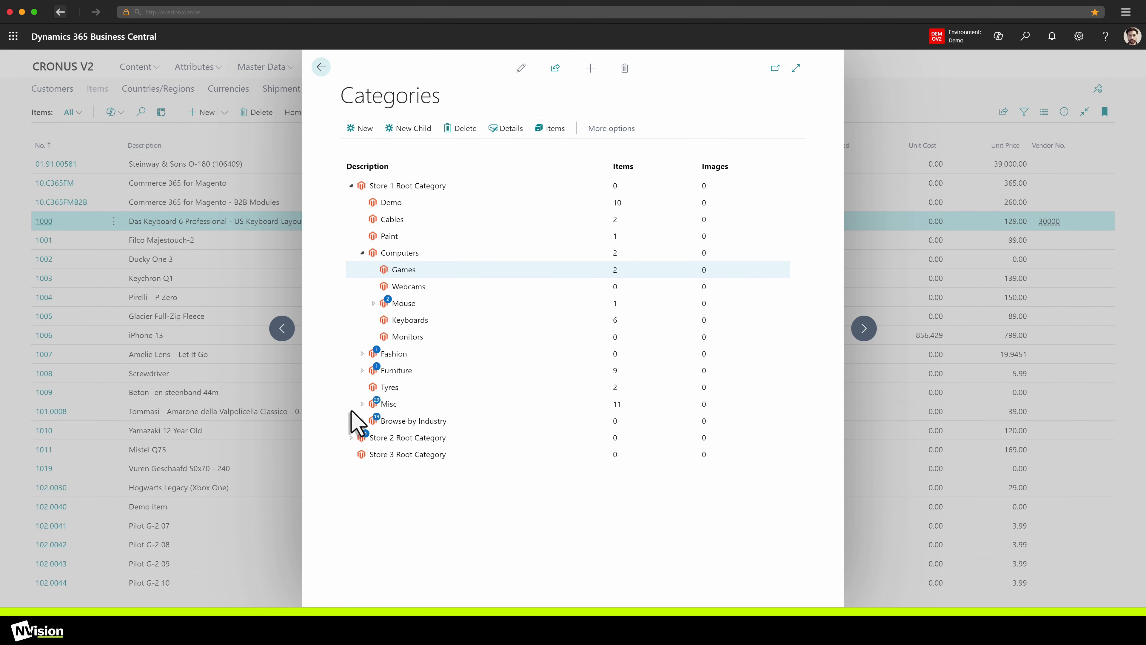
click(351, 186)
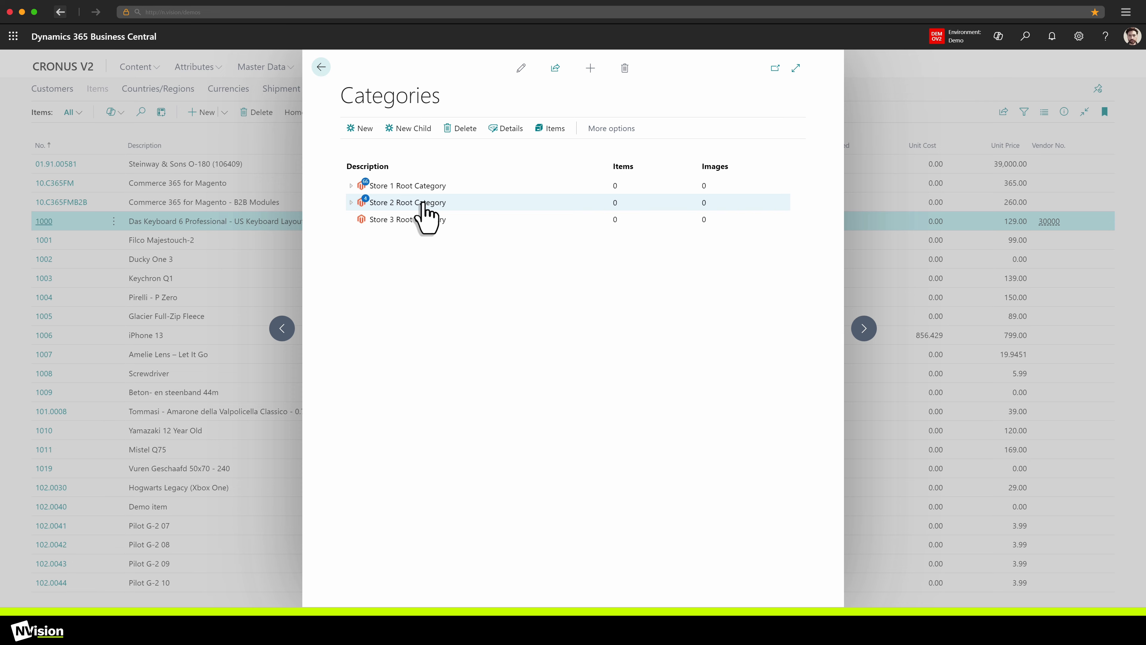
click(351, 202)
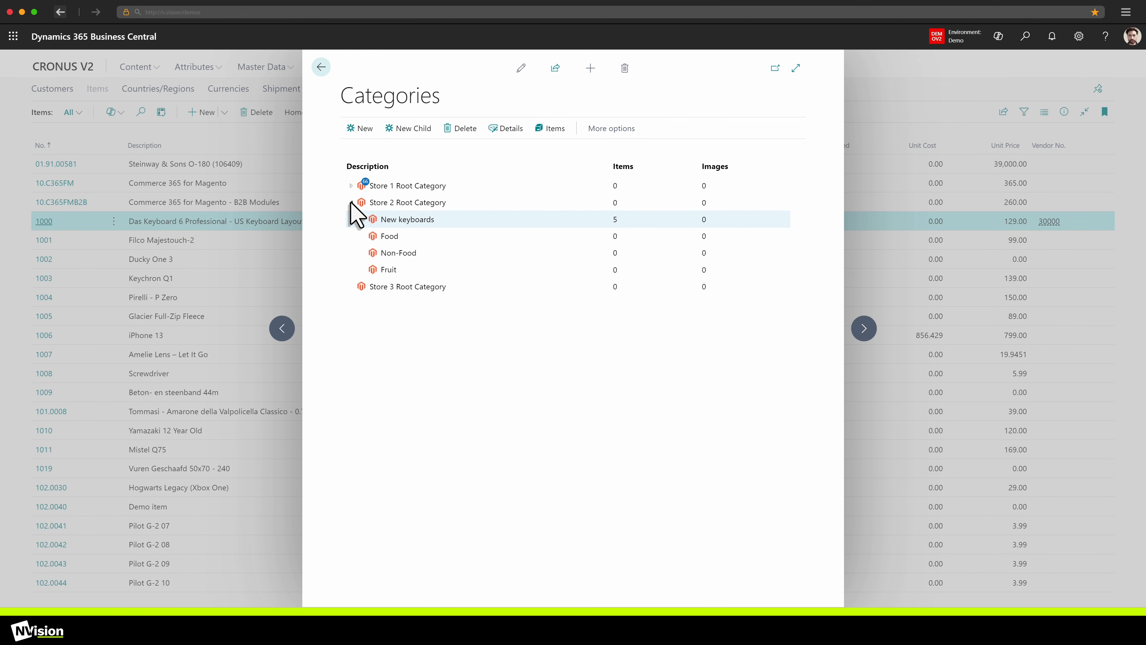